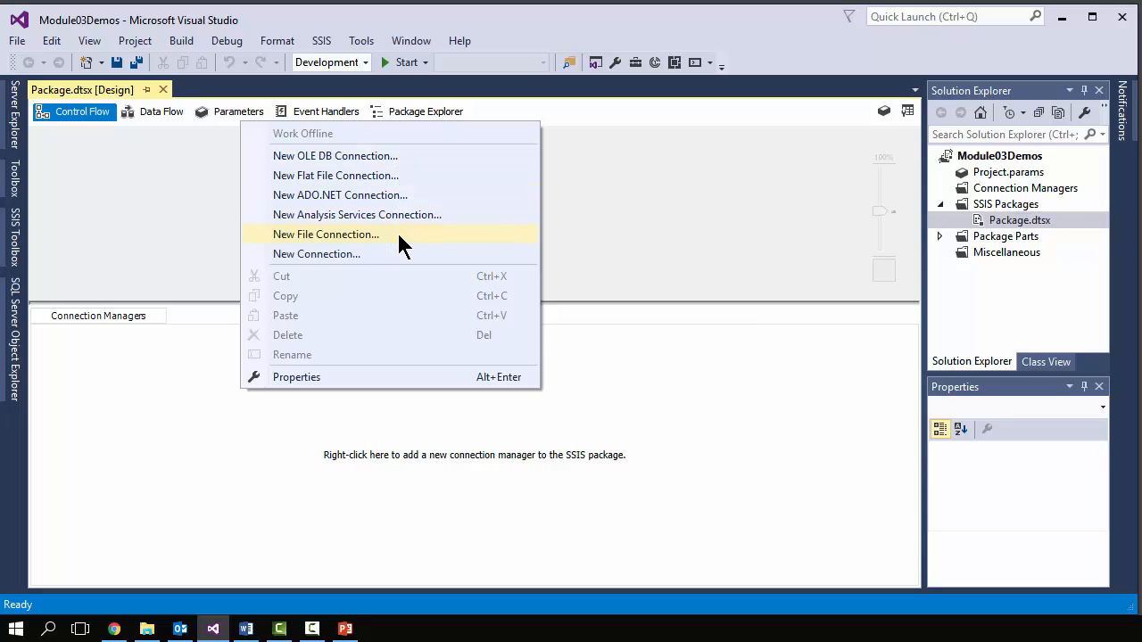
Review the list of connection manager types that can be added to the package, then dismiss it without adding one
left_click(398, 175)
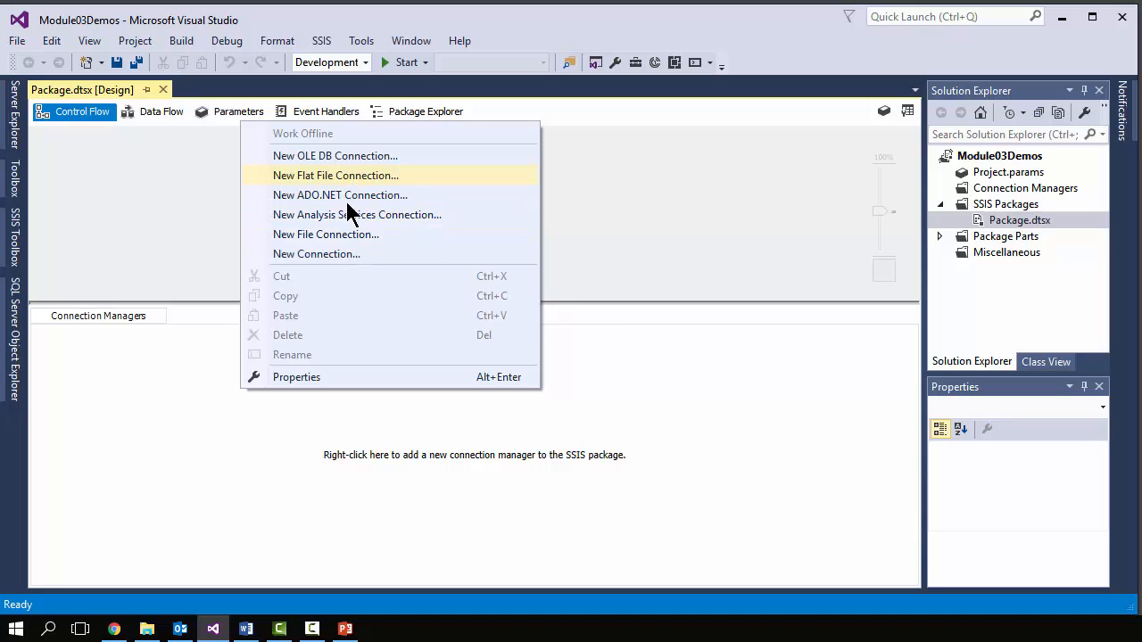
left_click(337, 254)
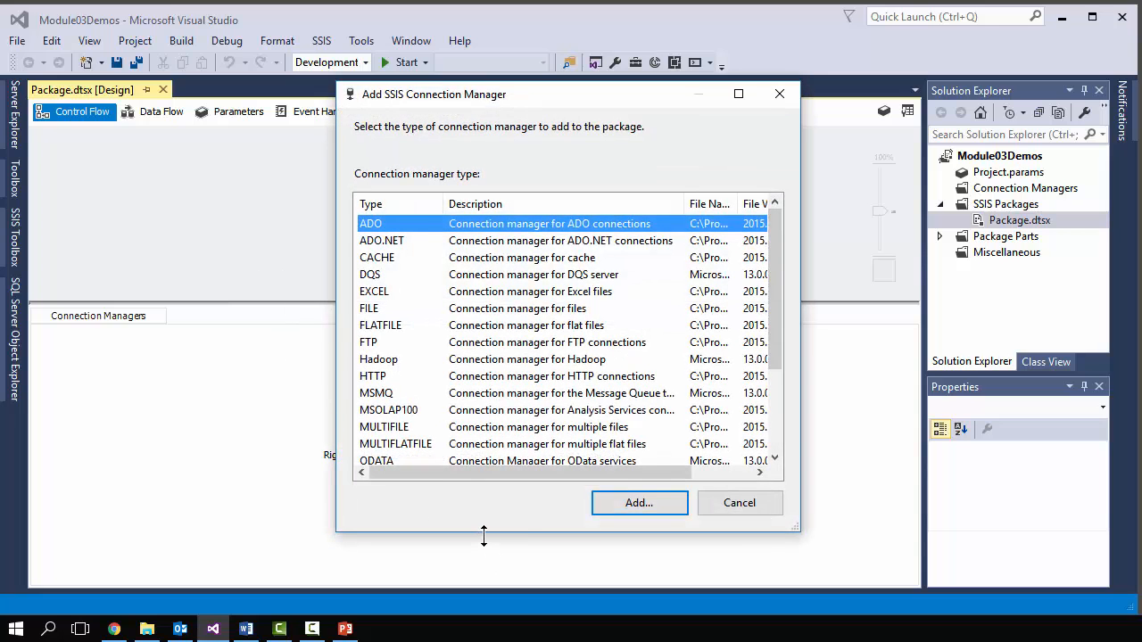
left_click_drag(482, 536, 482, 582)
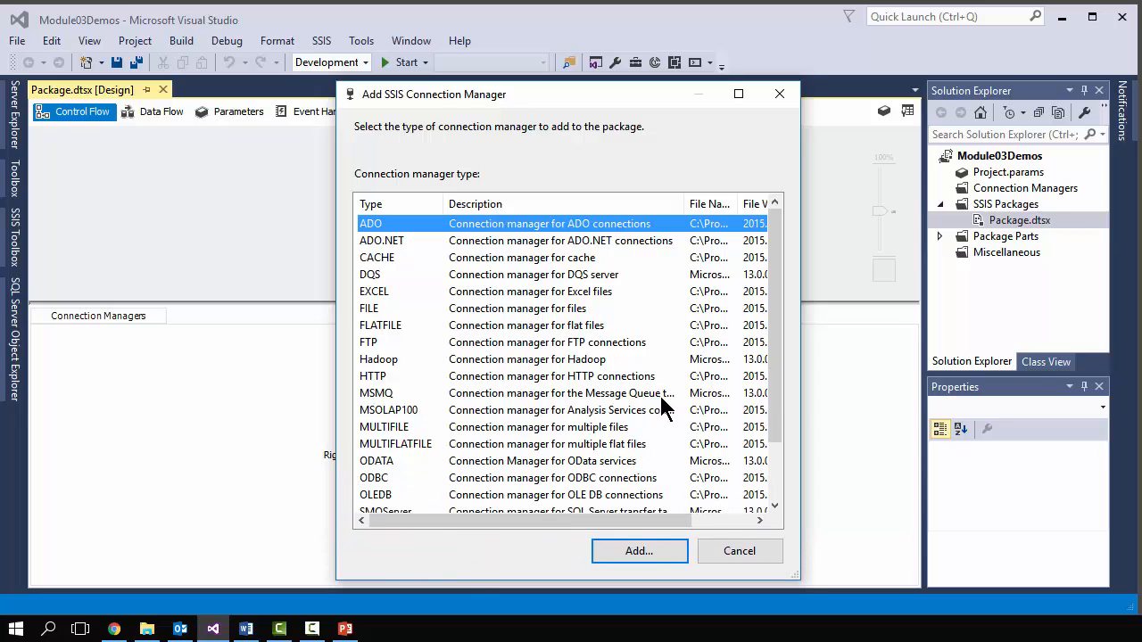
left_click_drag(774, 236, 776, 190)
left_click(738, 550)
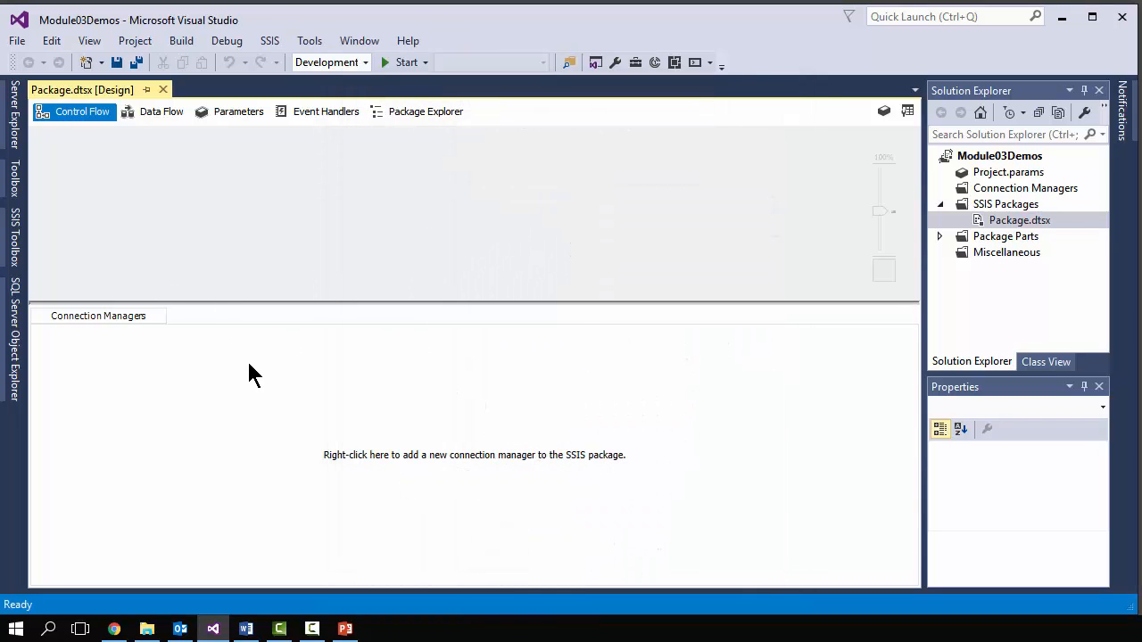
right_click(279, 413)
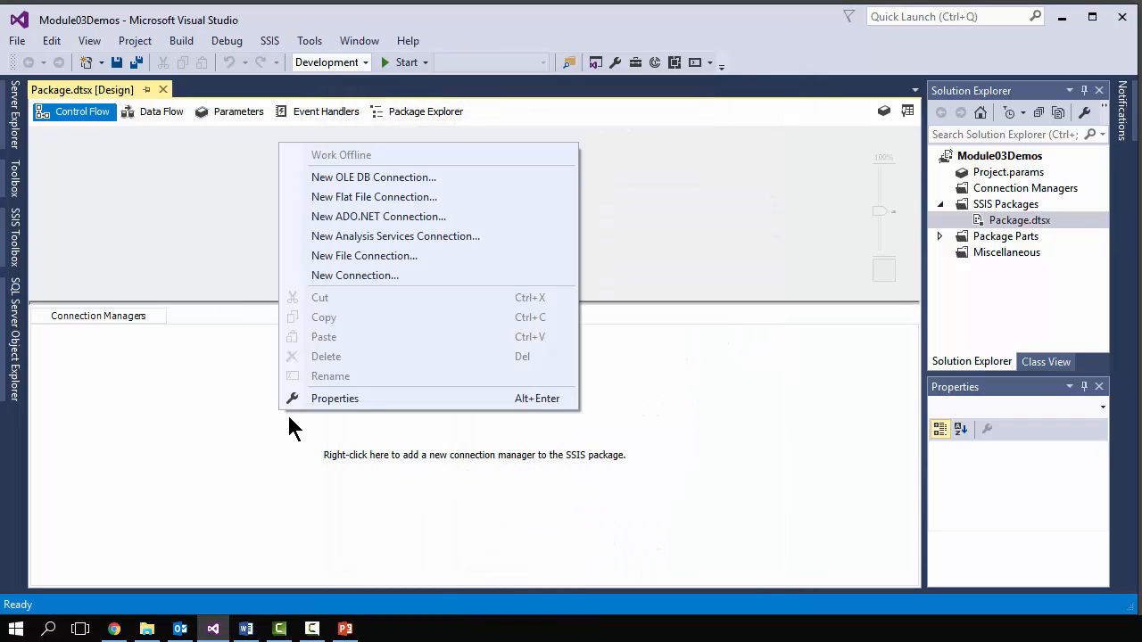
left_click(423, 177)
left_click(422, 217)
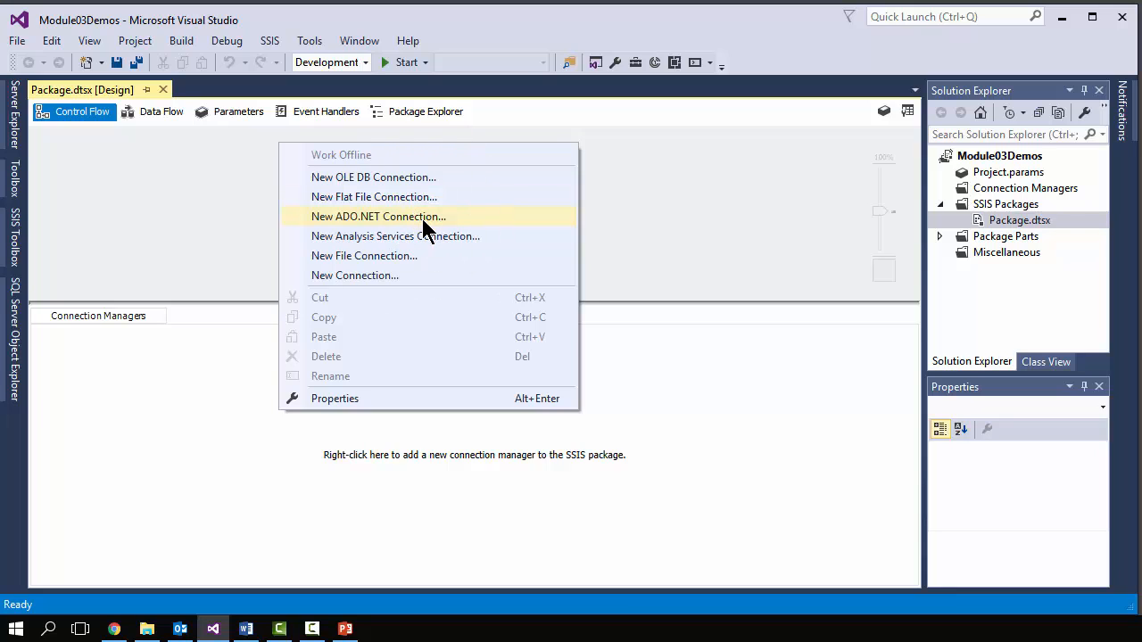
left_click(170, 397)
right_click(172, 399)
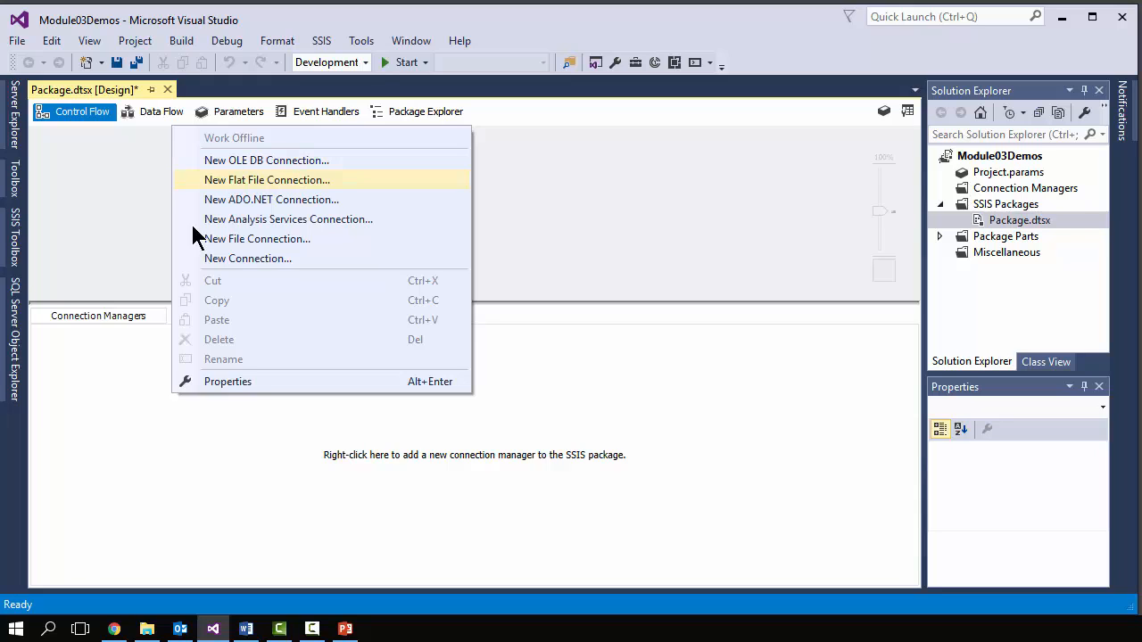
left_click(180, 478)
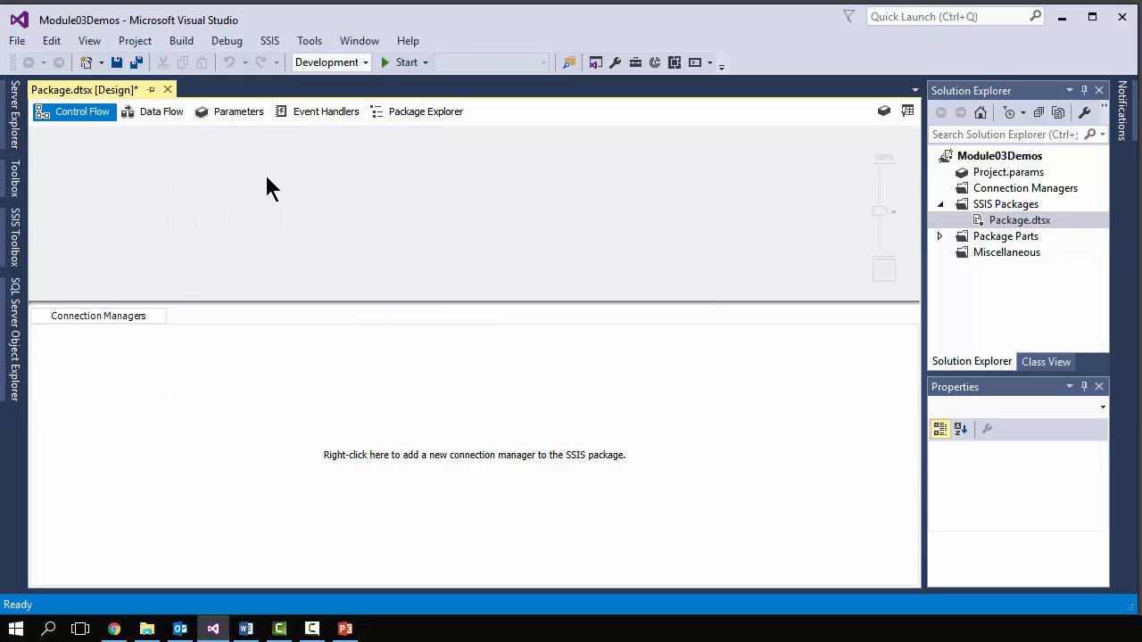
Start a new OLE DB connection manager in the package and begin defining a new data connection for it
right_click(235, 371)
left_click(340, 135)
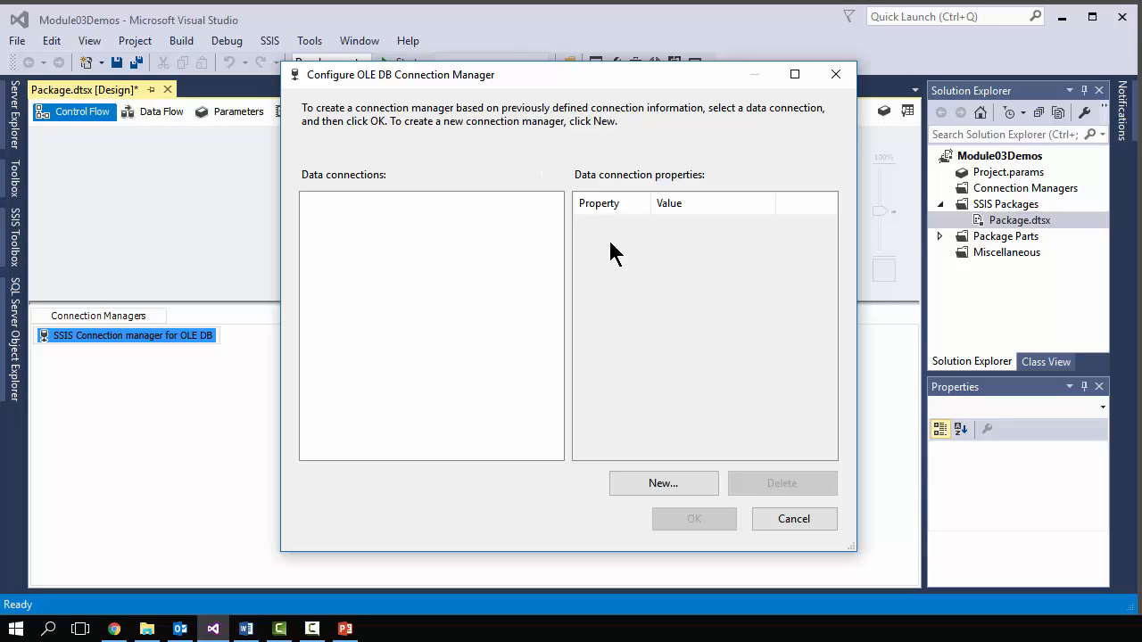
left_click(631, 492)
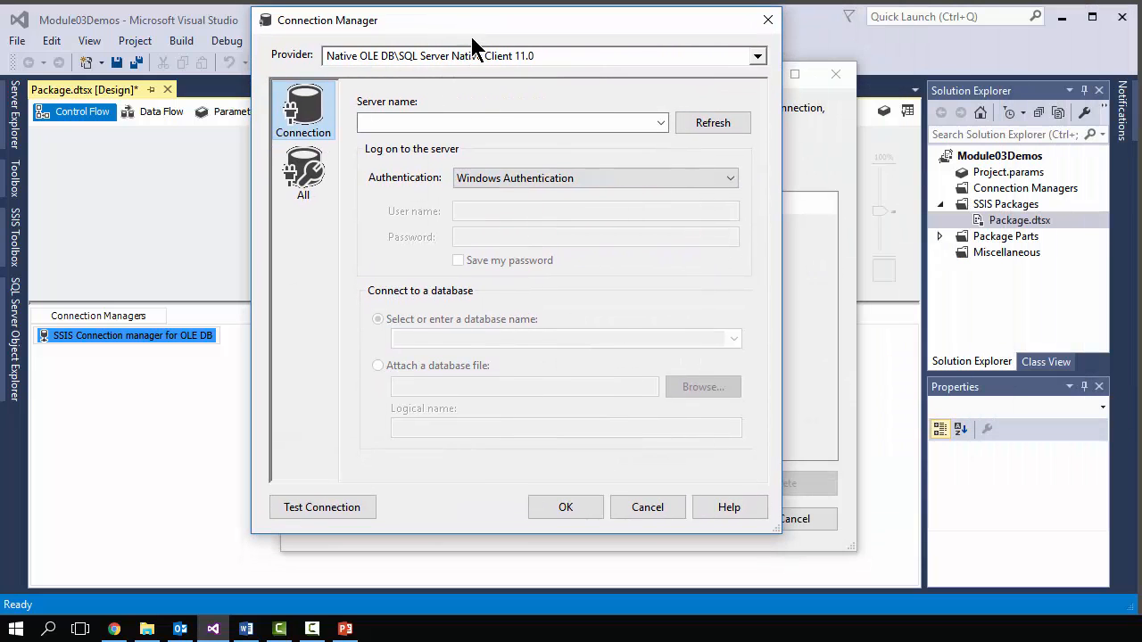
left_click_drag(479, 30, 479, 44)
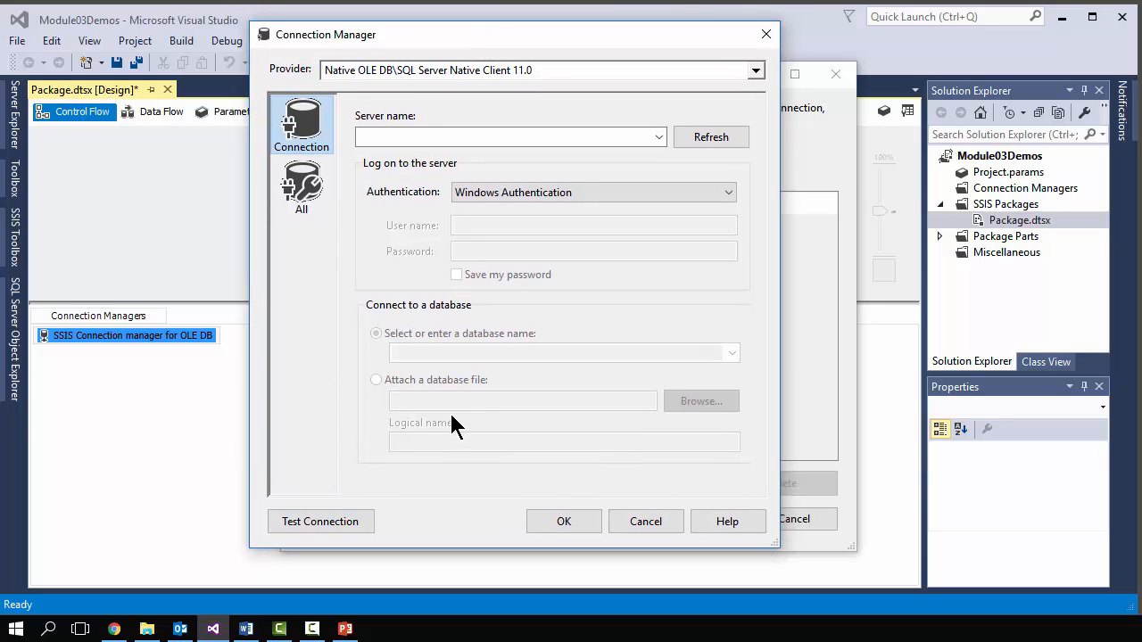
left_click(399, 135)
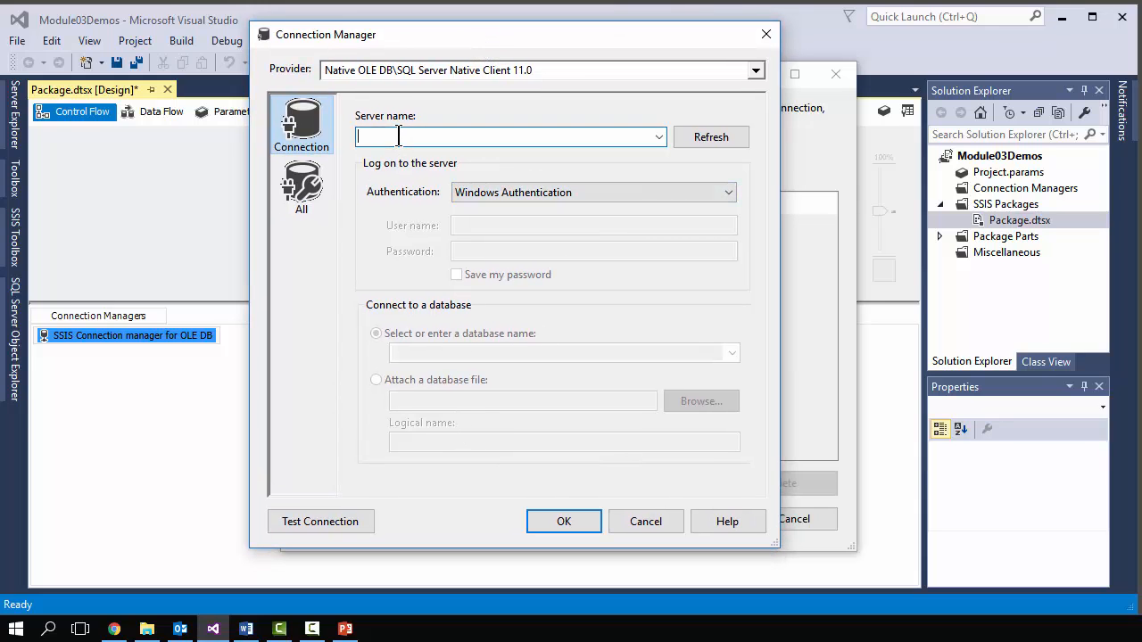
type(".")
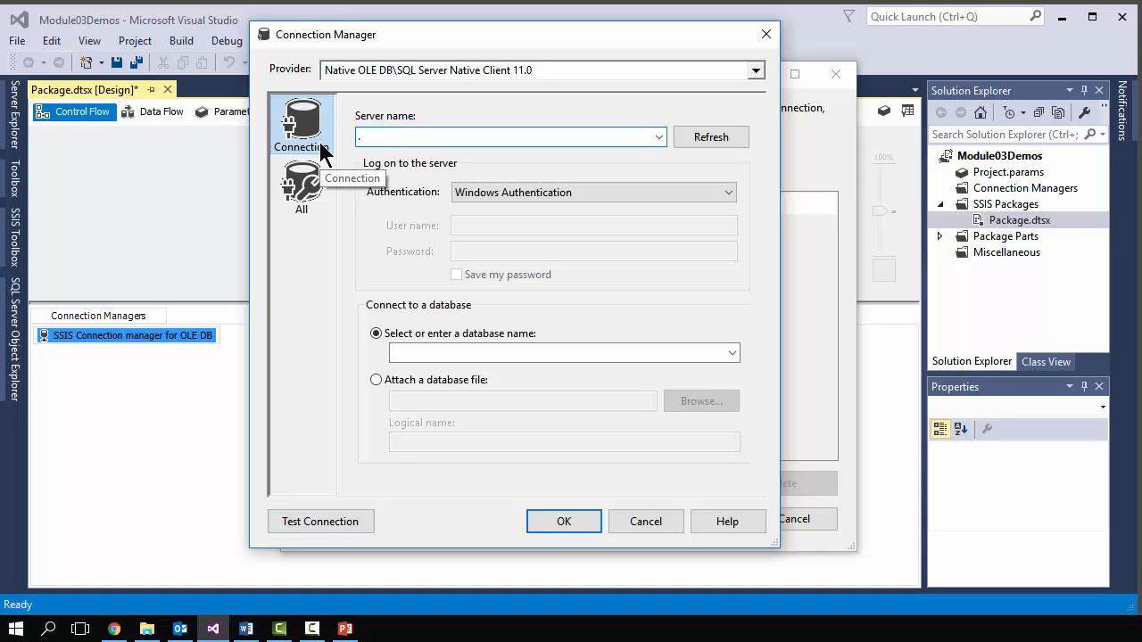
type("\\SQL201")
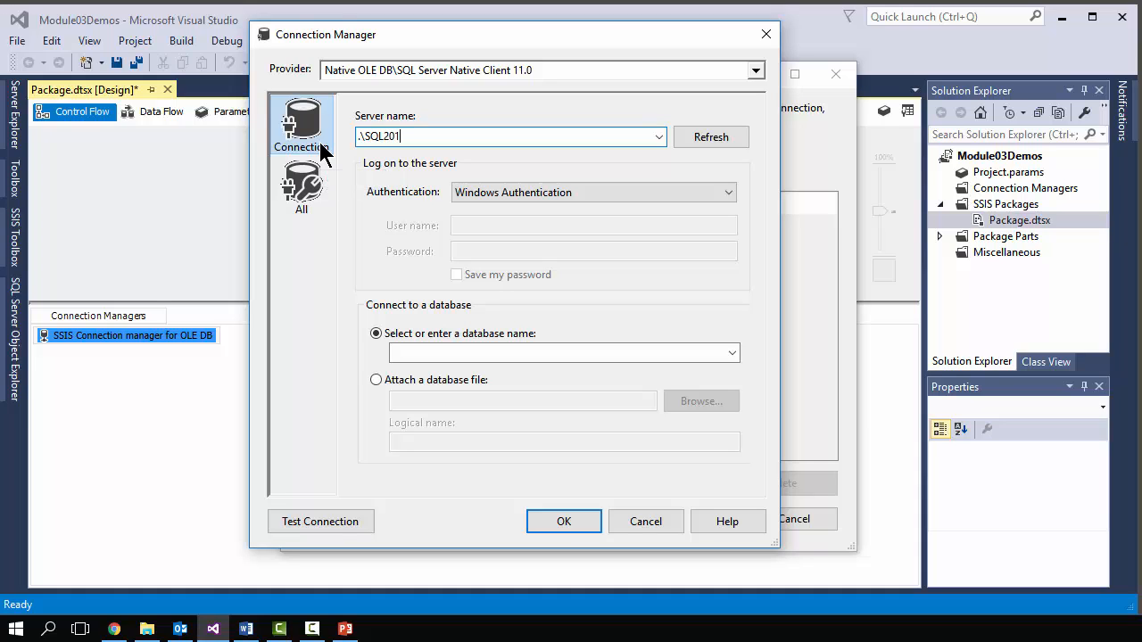
type("4")
key("BackSpace")
key("BackSpace")
key("BackSpace")
key("BackSpace")
key("BackSpace")
key("BackSpace")
key("BackSpace")
key("BackSpace")
key("BackSpace")
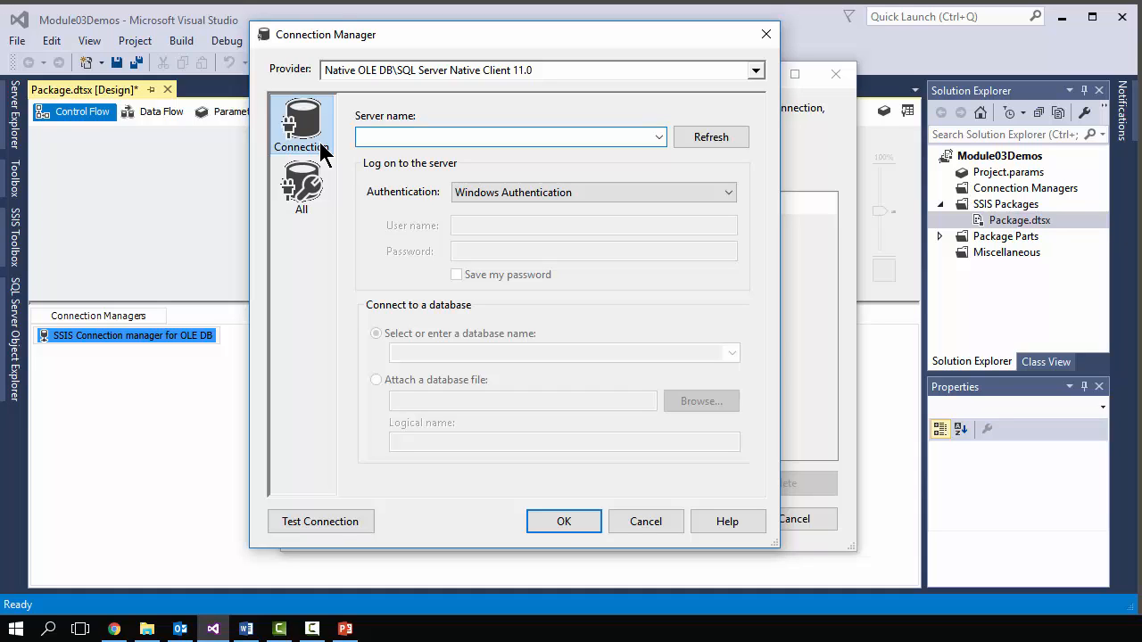
type(".")
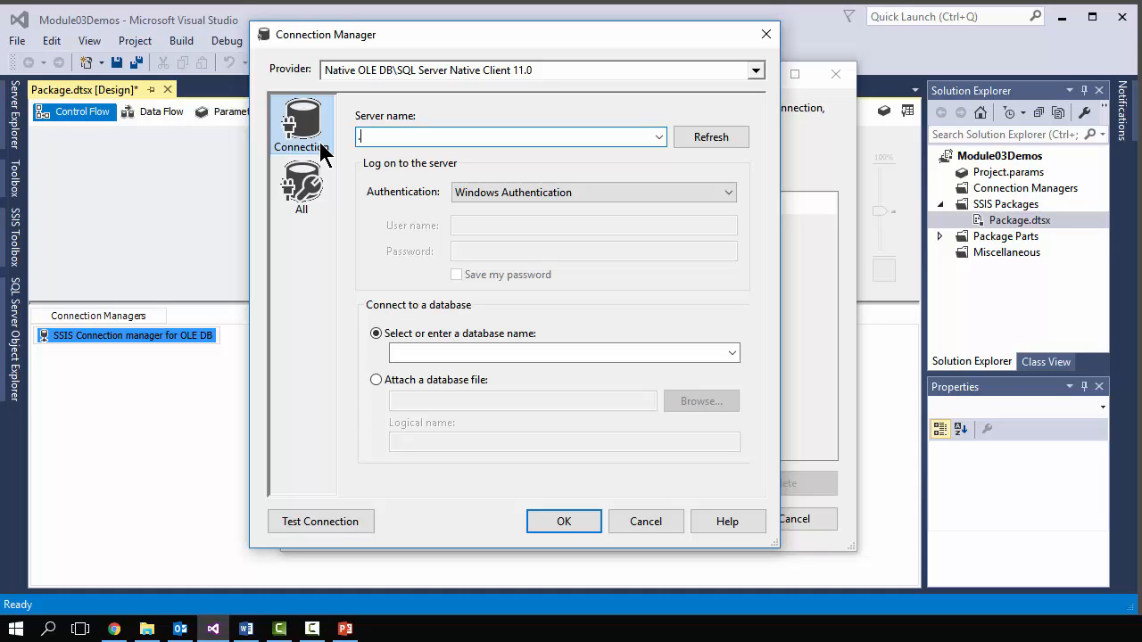
key("BackSpace")
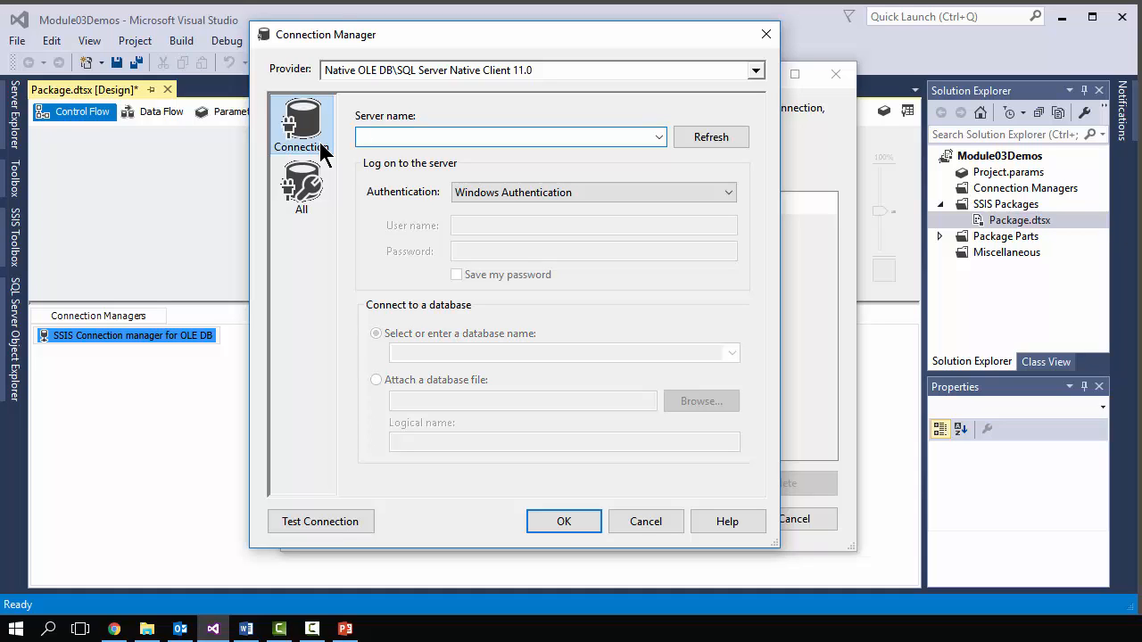
Enter . as the server name and check which databases the default instance offers
type(".")
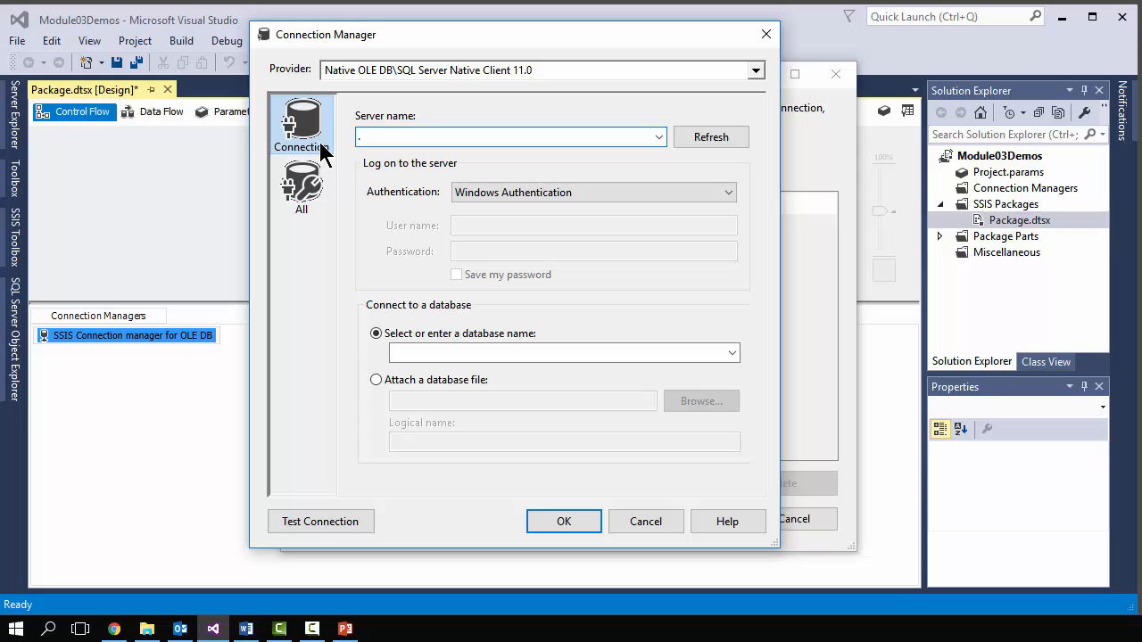
left_click(731, 353)
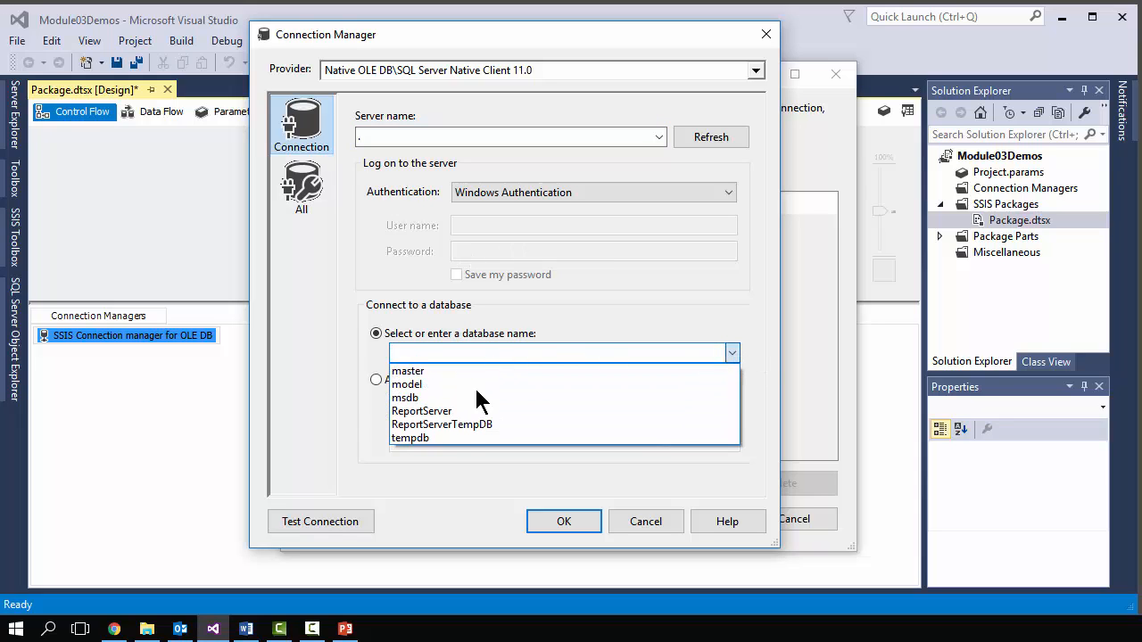
left_click(465, 353)
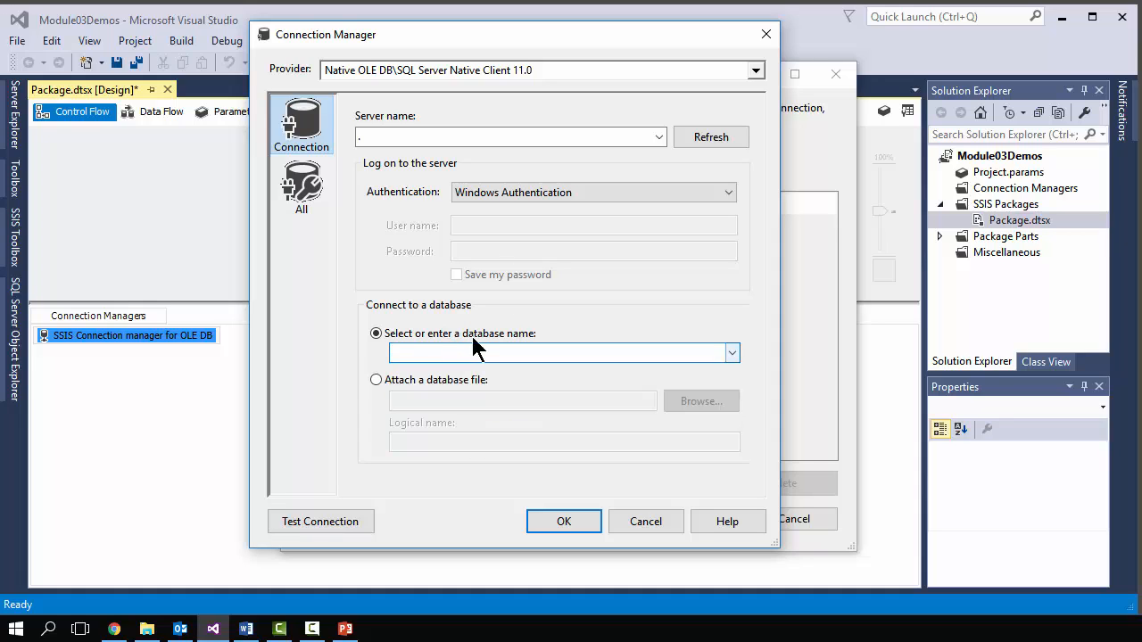
Set the server name to .\SQL2014 and choose Northwind as the database to connect to
left_click(381, 136)
type(".")
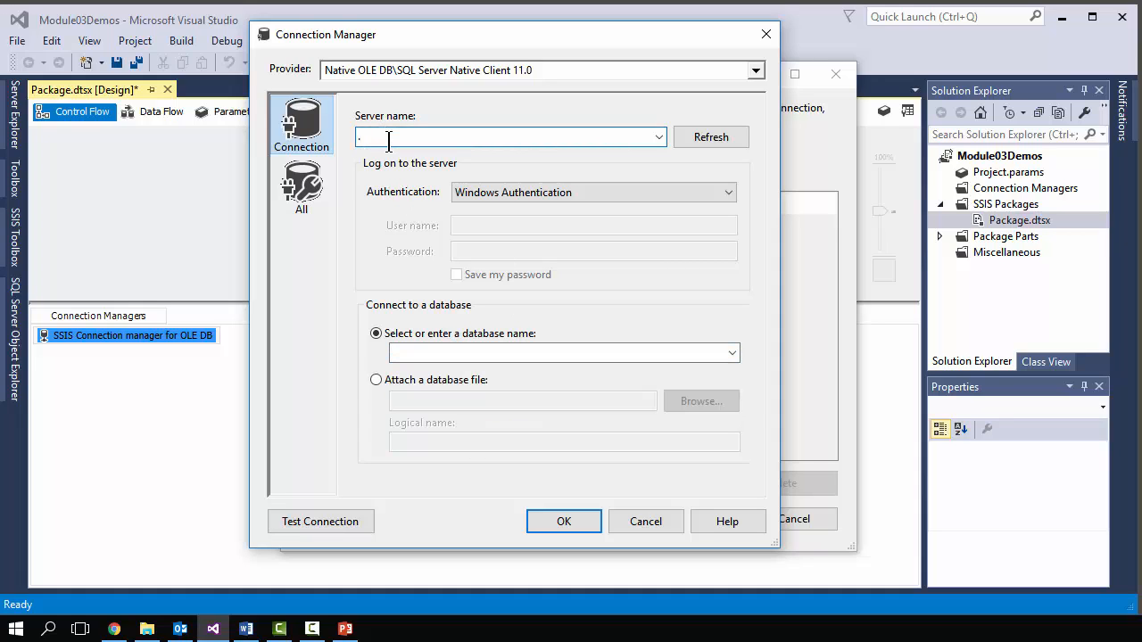
type("\\SQL2014")
left_click(479, 352)
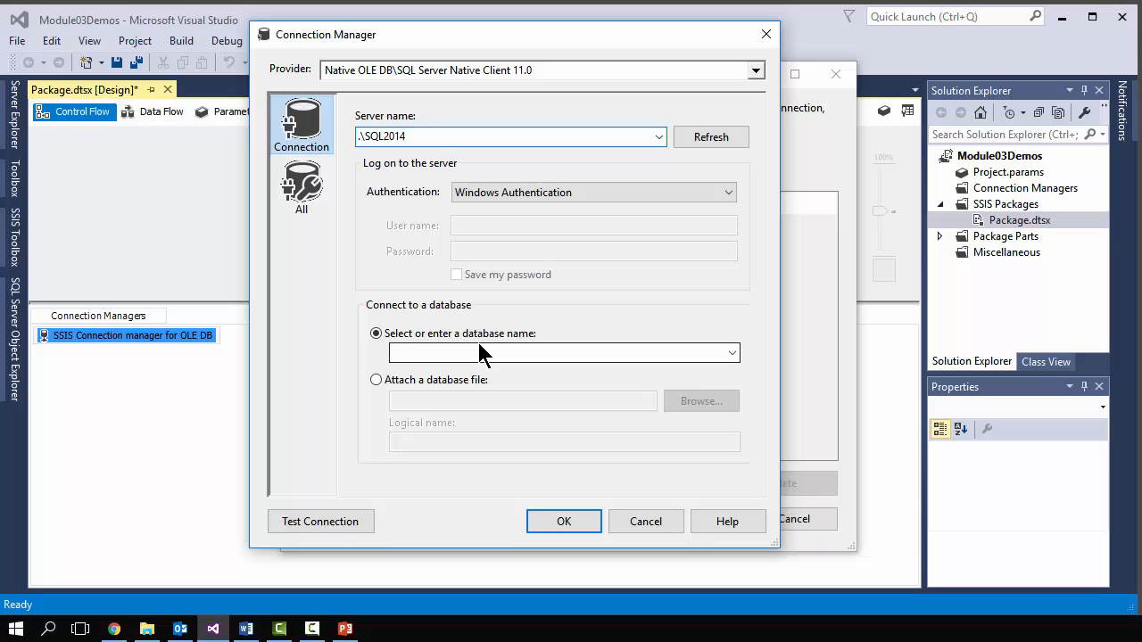
left_click(732, 352)
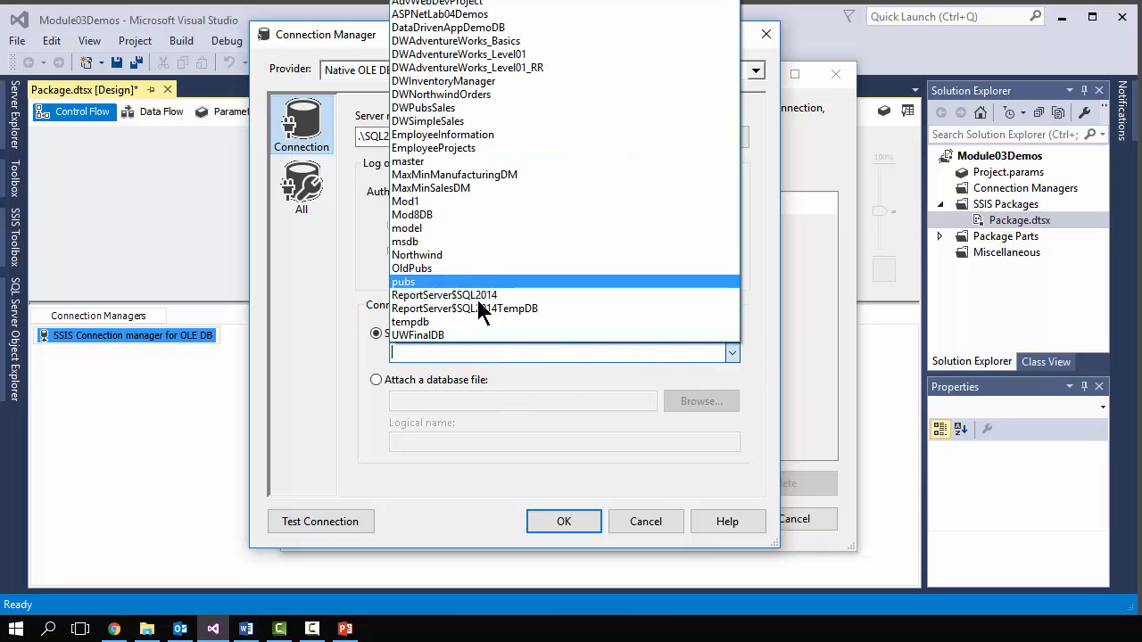
left_click(424, 254)
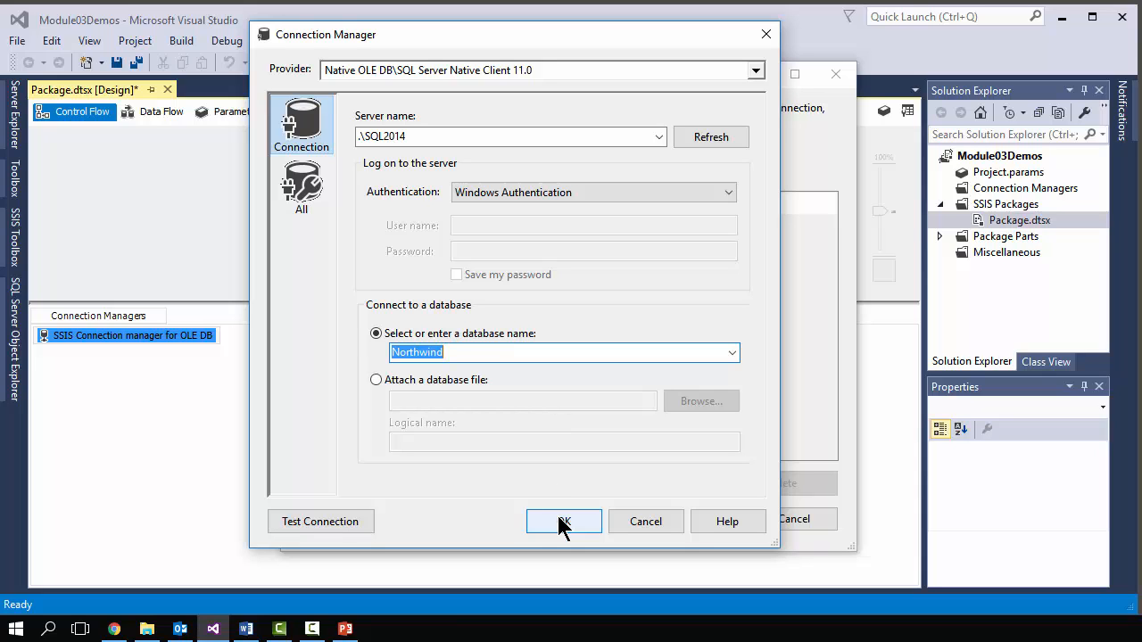
Test the connection to the Northwind database and dismiss the result message
left_click(335, 519)
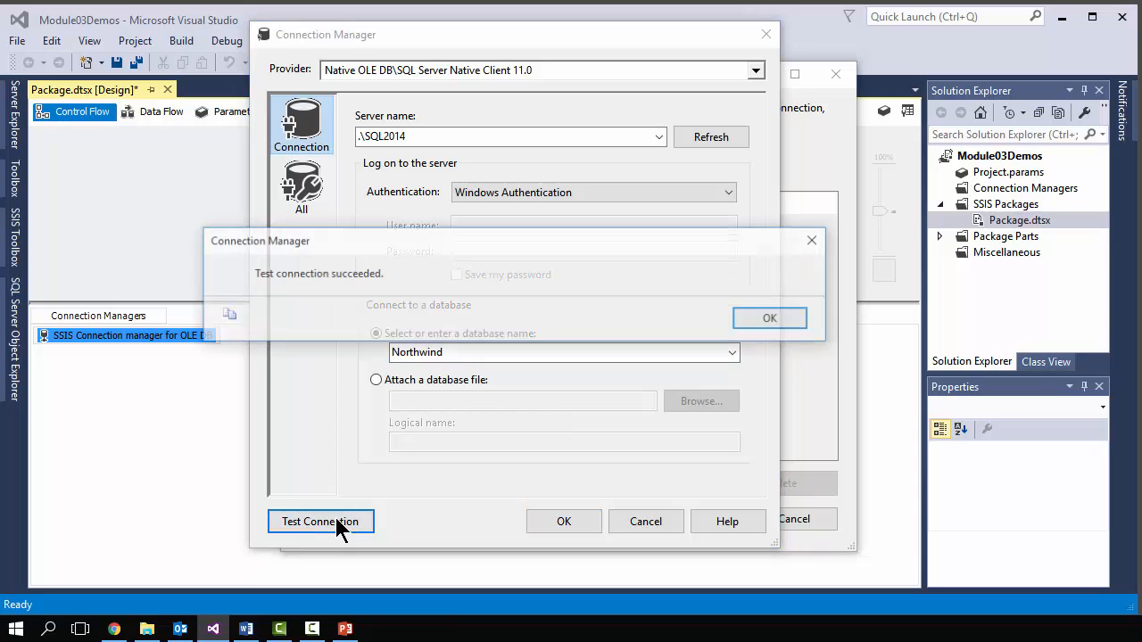
left_click(755, 323)
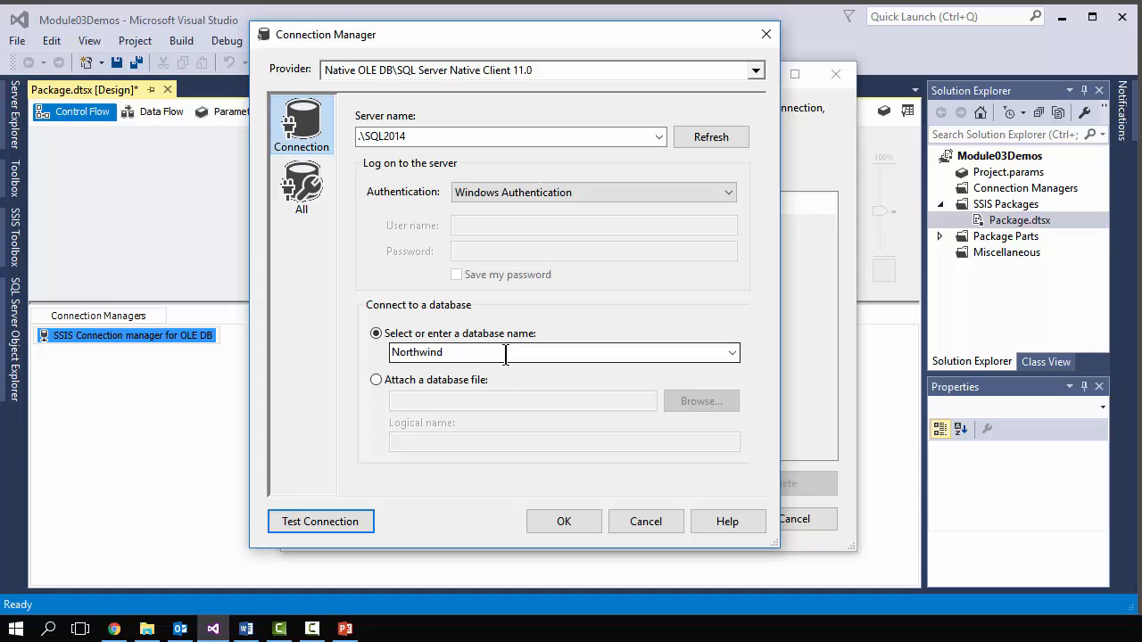
key("ctrl")
key("ctrl")
key("ctrl")
key("ctrl")
key("ctrl")
Examine the server name and database name lists in the connection settings
left_click(660, 138)
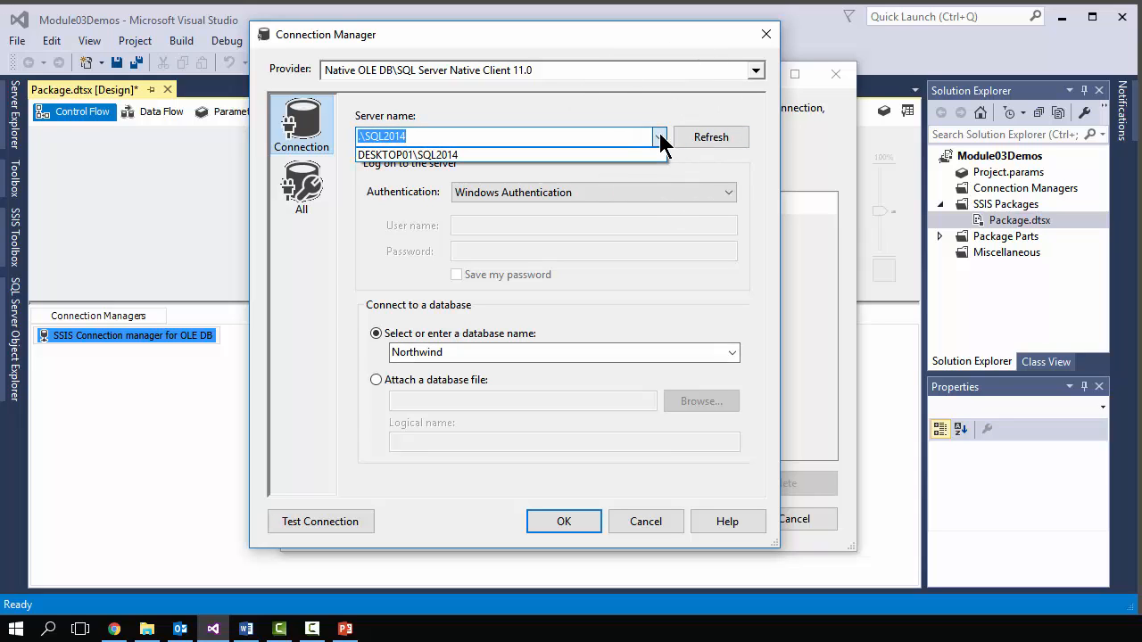
left_click(661, 137)
left_click(661, 137)
left_click(660, 138)
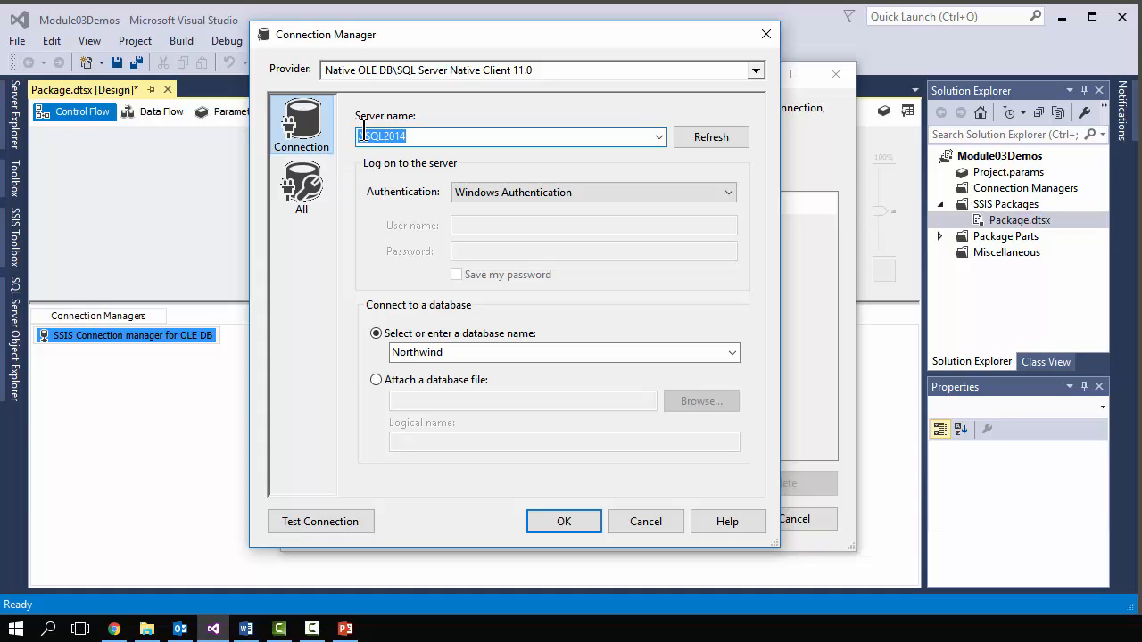
left_click(660, 138)
left_click(738, 353)
left_click(737, 356)
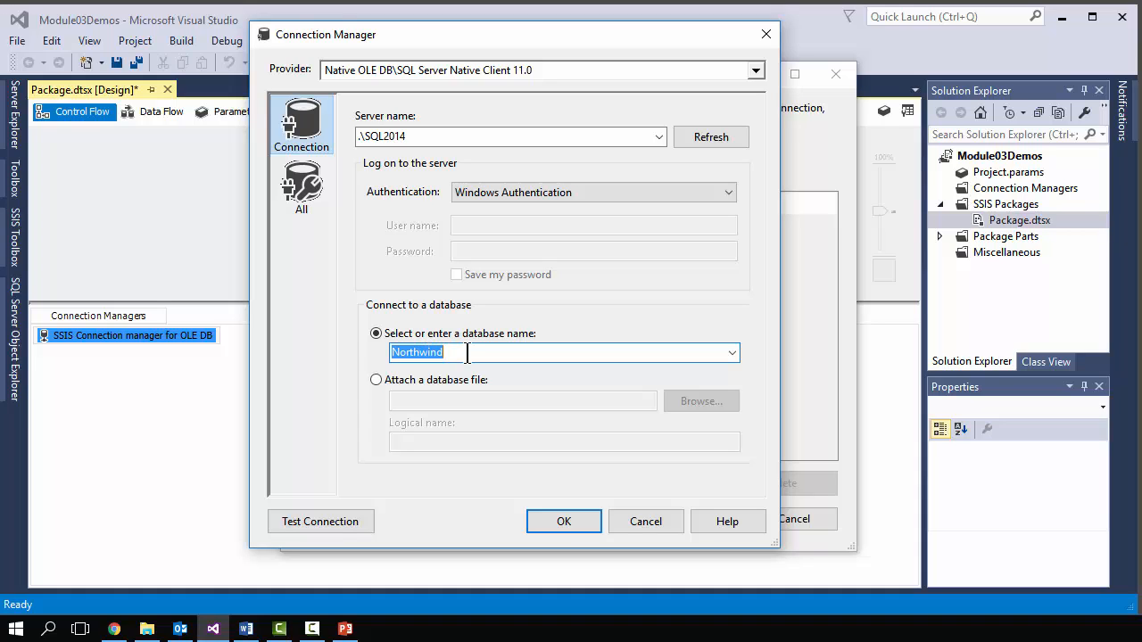
Accept the connection settings and add the .\SQL2014 Northwind data connection to the package's connection managers
left_click(562, 525)
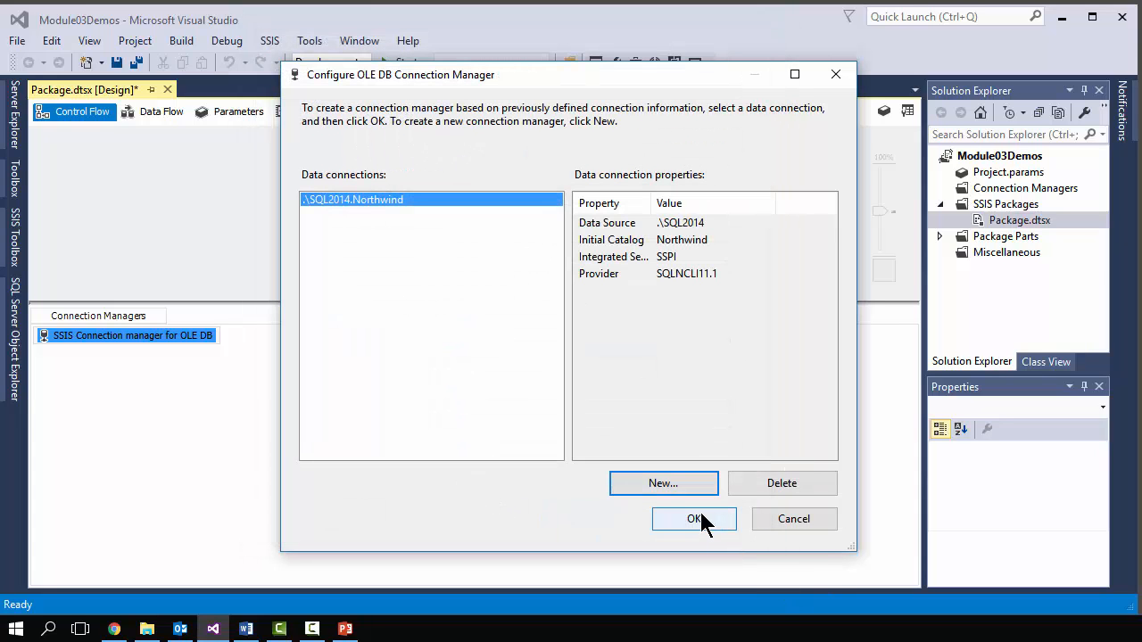
left_click(704, 525)
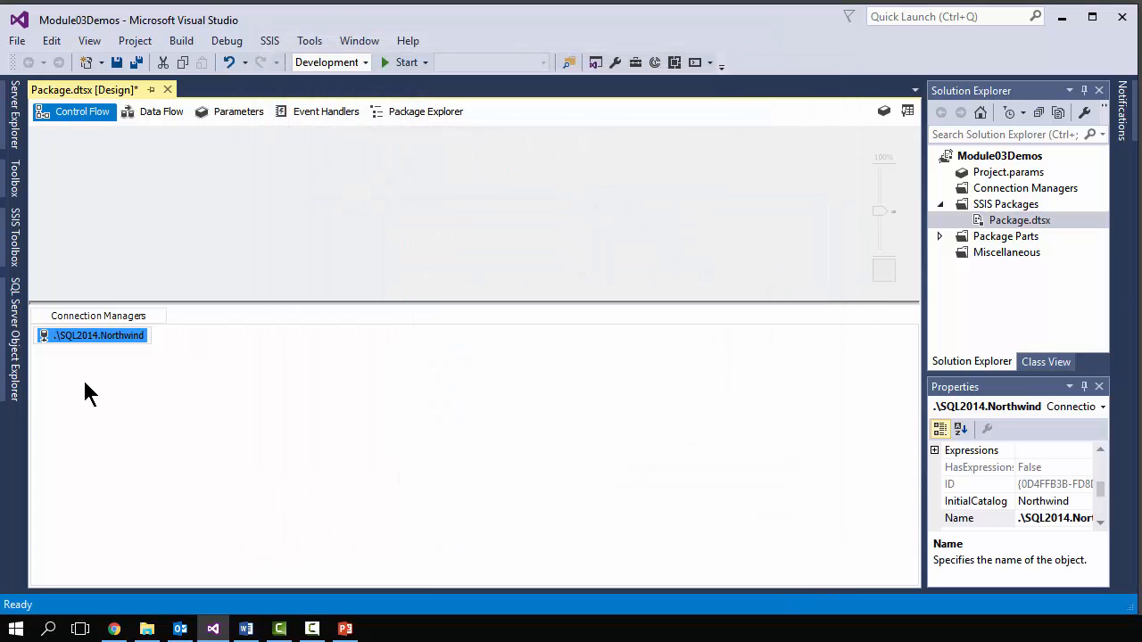
left_click(127, 409)
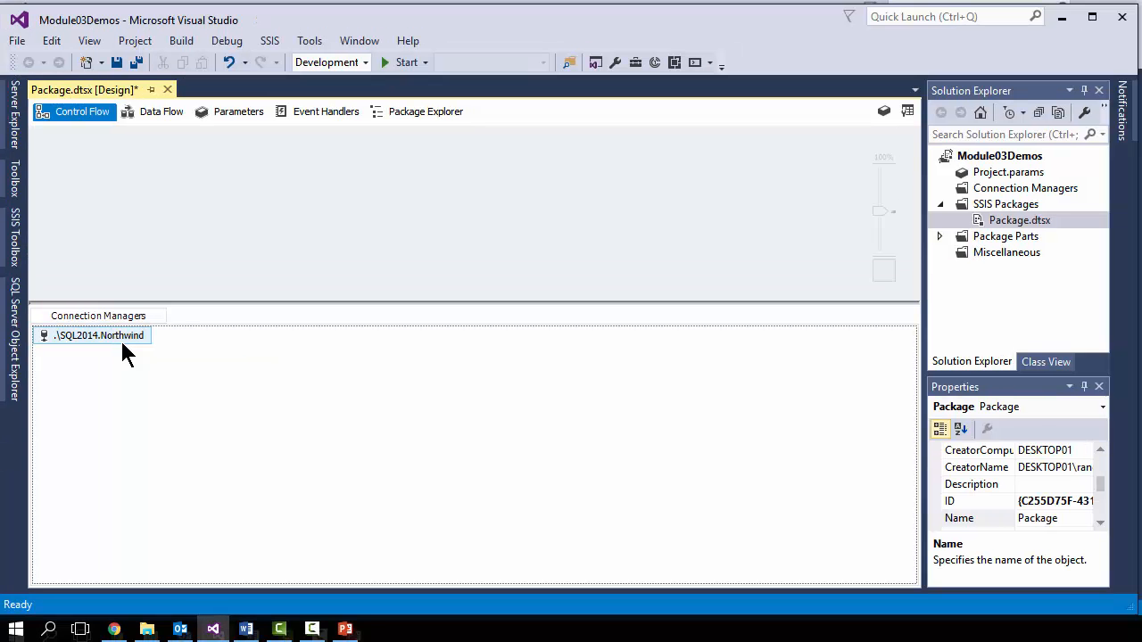
Rename the new OLE DB connection manager to Northwind by removing the server prefix from its name
right_click(120, 339)
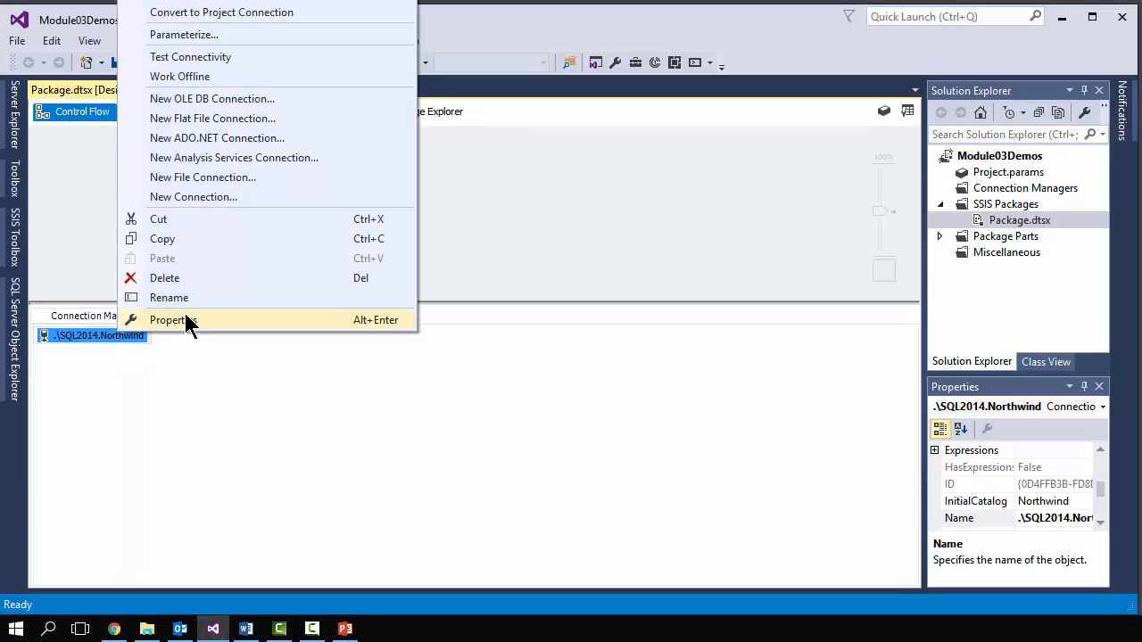
left_click(186, 319)
left_click(104, 339)
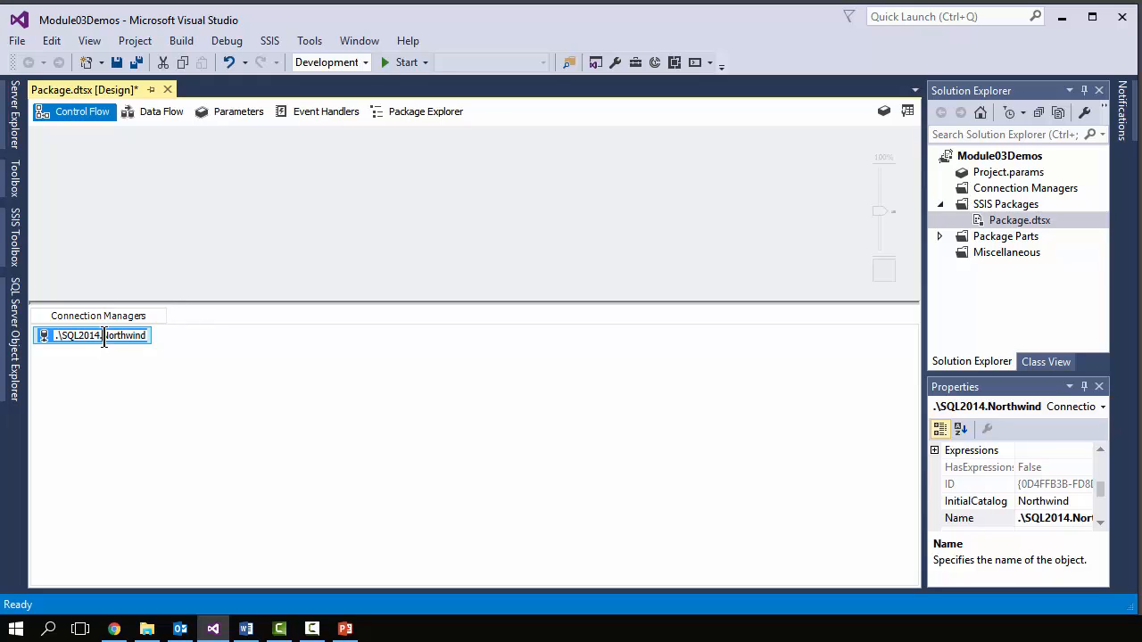
left_click_drag(146, 336, 7, 348)
left_click_drag(99, 337, 13, 344)
key("Delete")
left_click(149, 413)
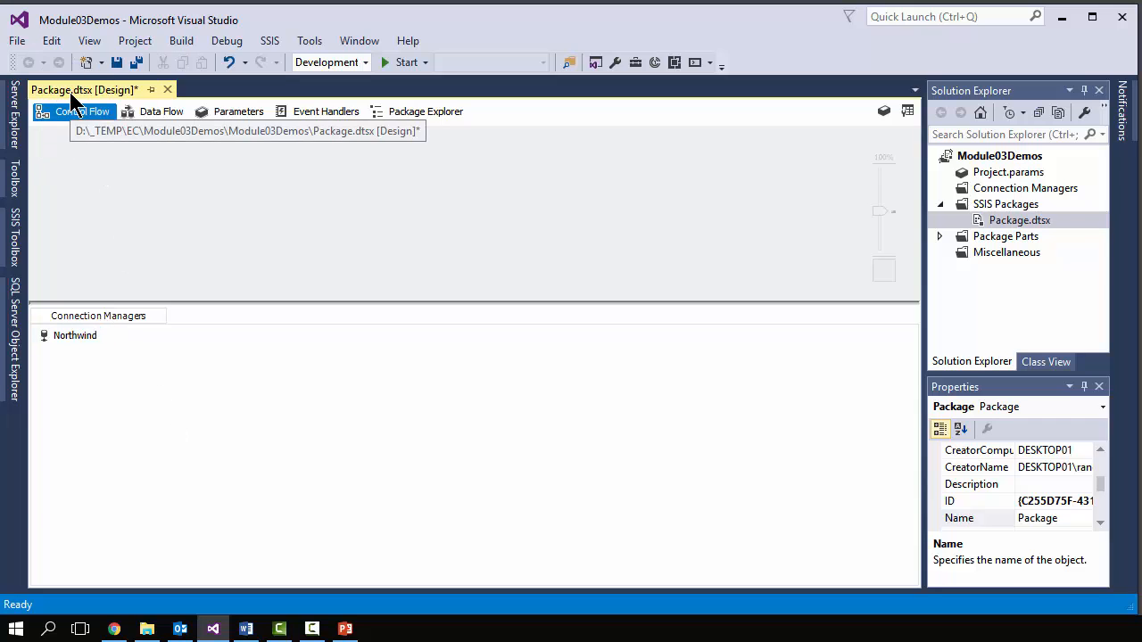
Show the Northwind connection manager's properties and widen the Properties pane and its value column to read the connection string
right_click(68, 339)
left_click(148, 317)
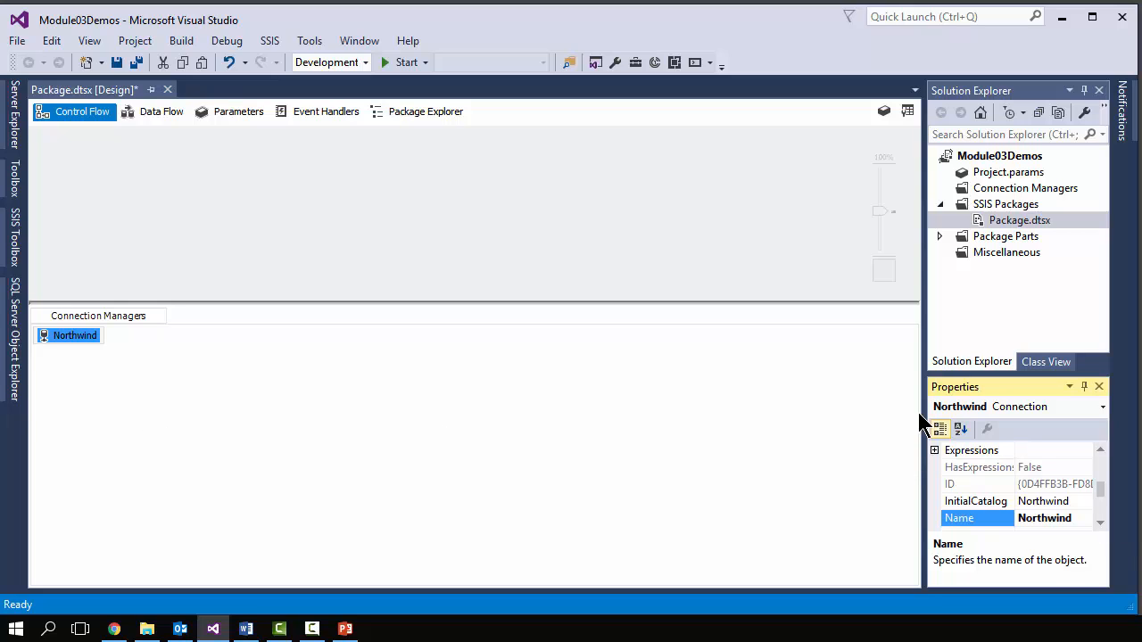
left_click_drag(922, 412, 612, 268)
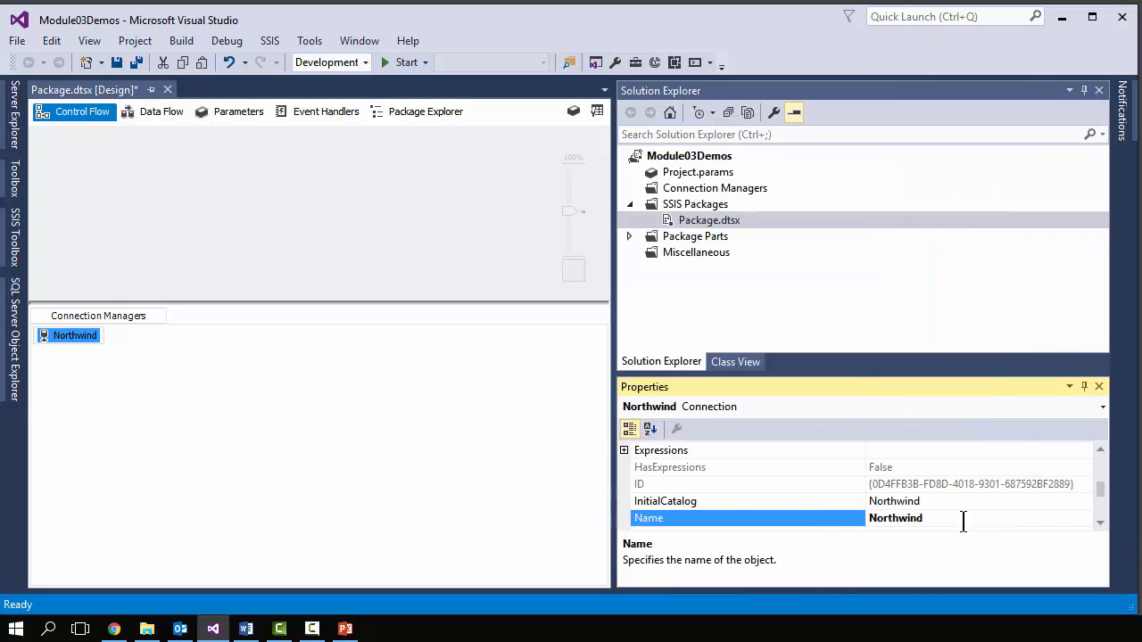
left_click_drag(1101, 490, 1101, 459)
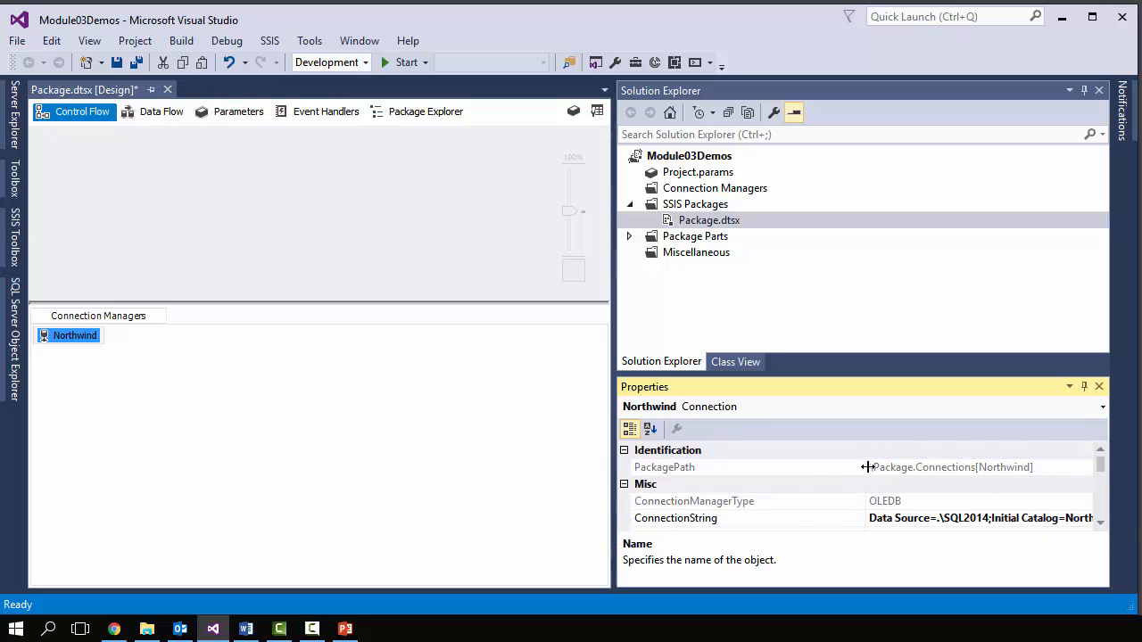
left_click_drag(866, 466, 751, 449)
left_click(987, 518)
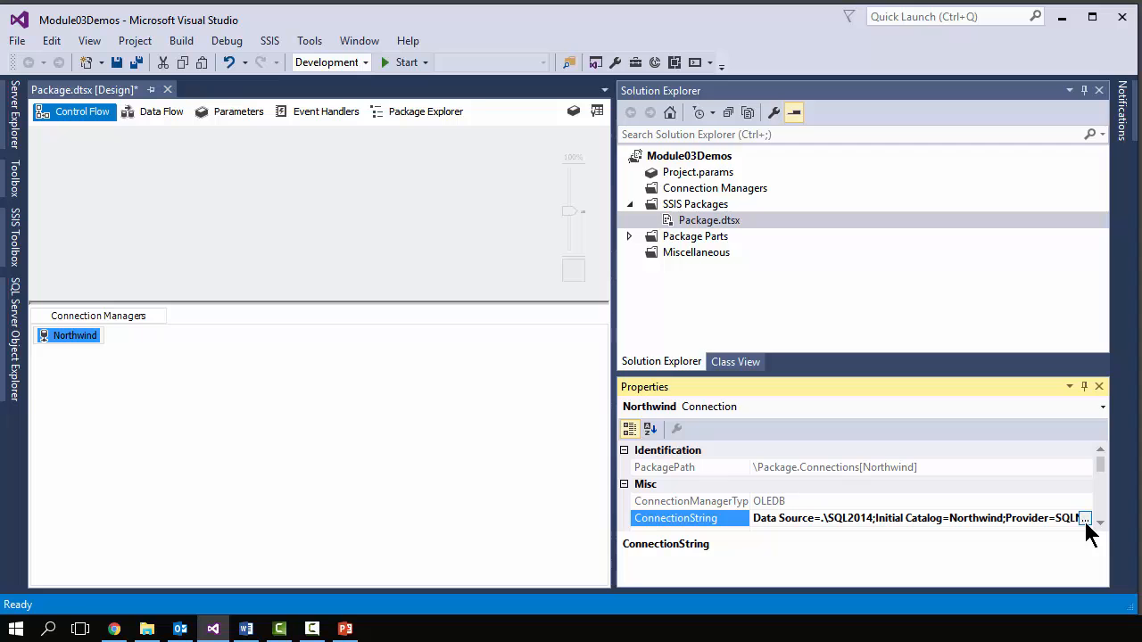
Open the Northwind connection string for editing and replace the server name with a single dot
left_click(1083, 518)
left_click_drag(792, 0, 564, 58)
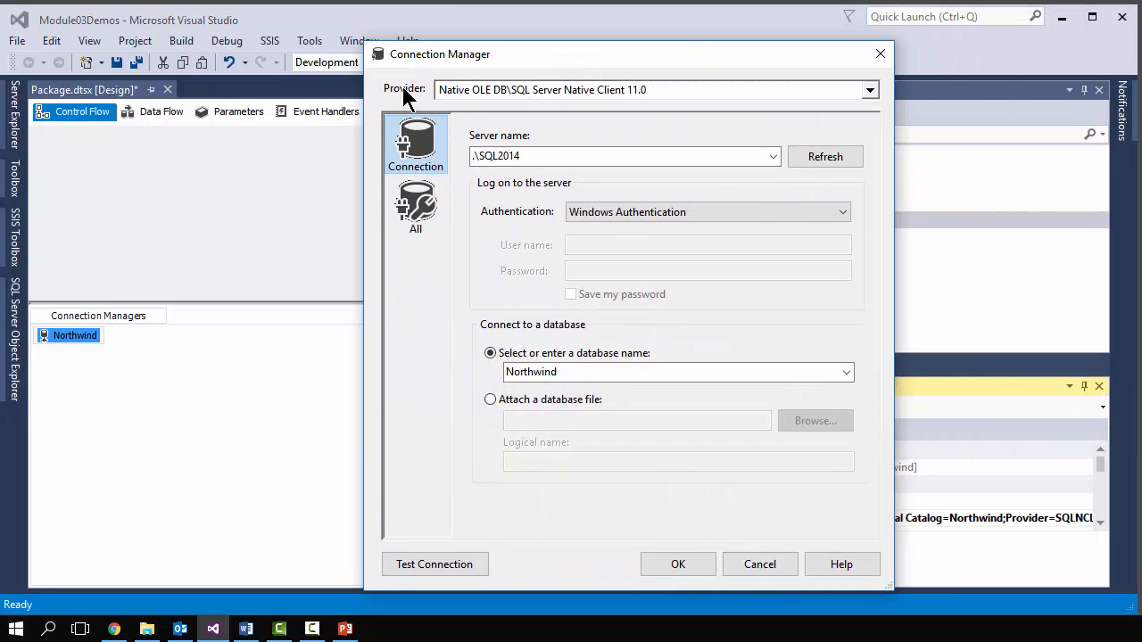
left_click(528, 156)
left_click(479, 155)
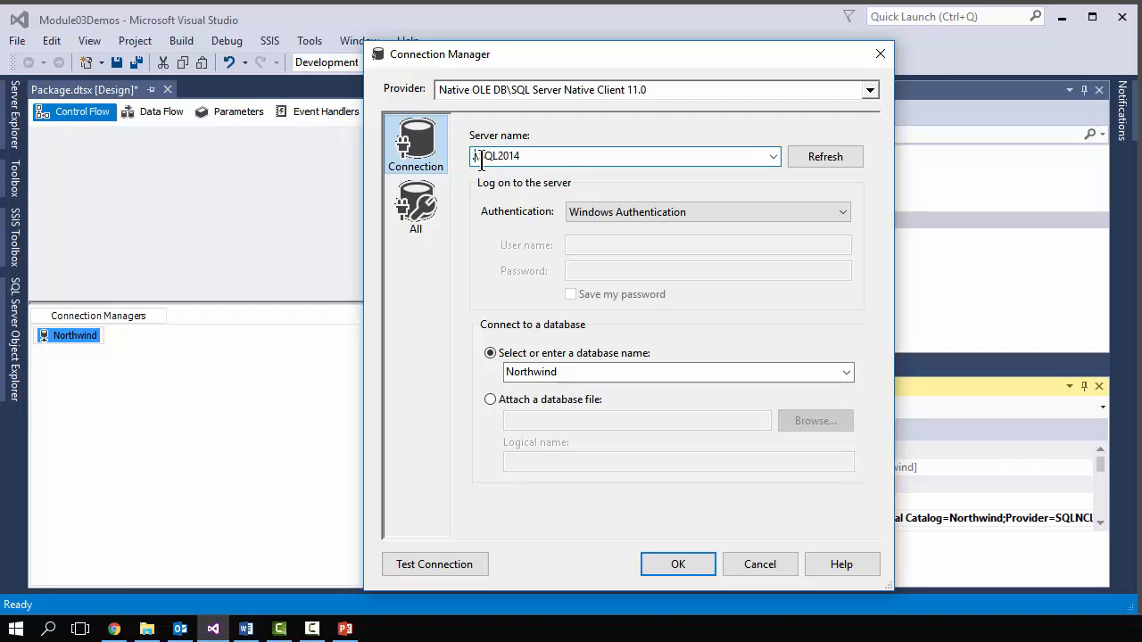
key("shift+End")
key("BackSpace")
key("BackSpace")
type(".")
Test the connection with the shortened server name, dismiss the message and discard the connection changes
left_click(441, 567)
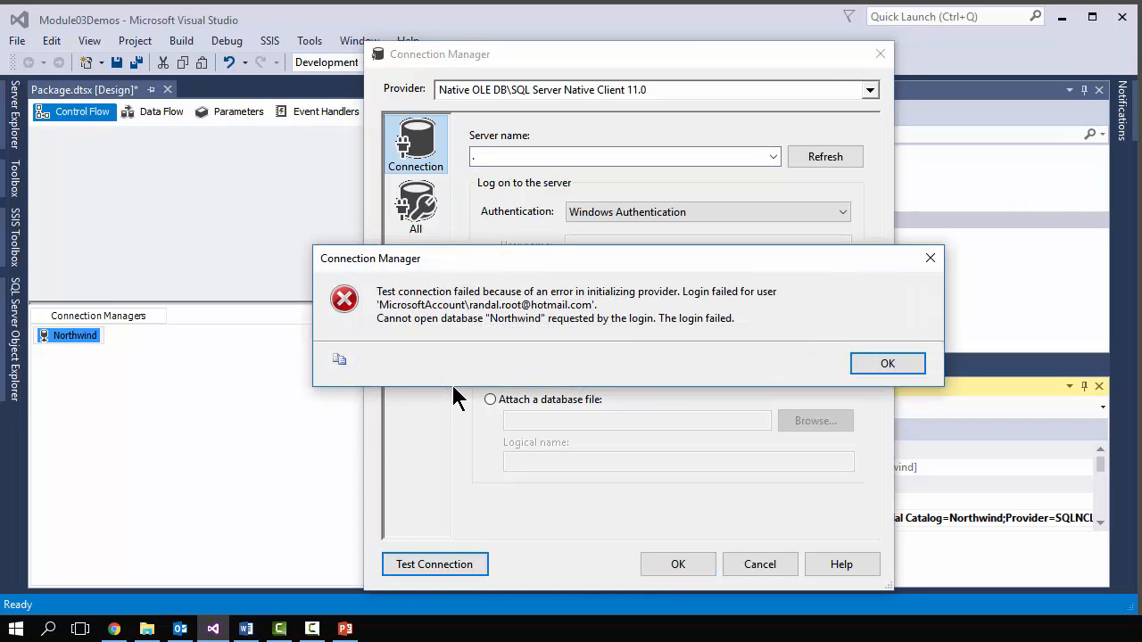
left_click(911, 365)
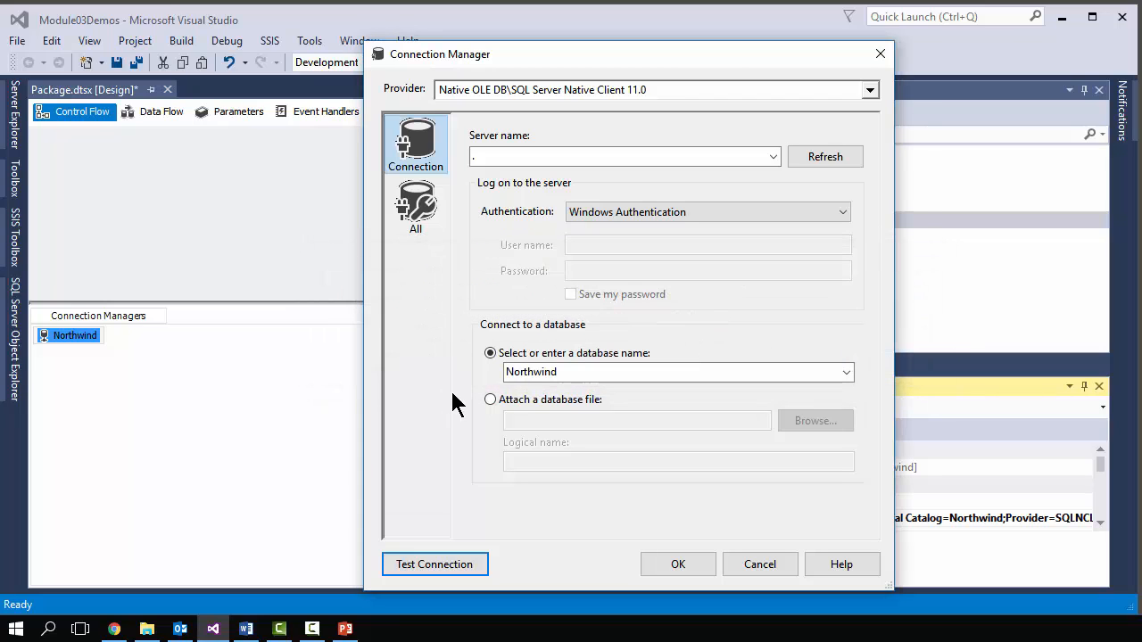
double_click(490, 157)
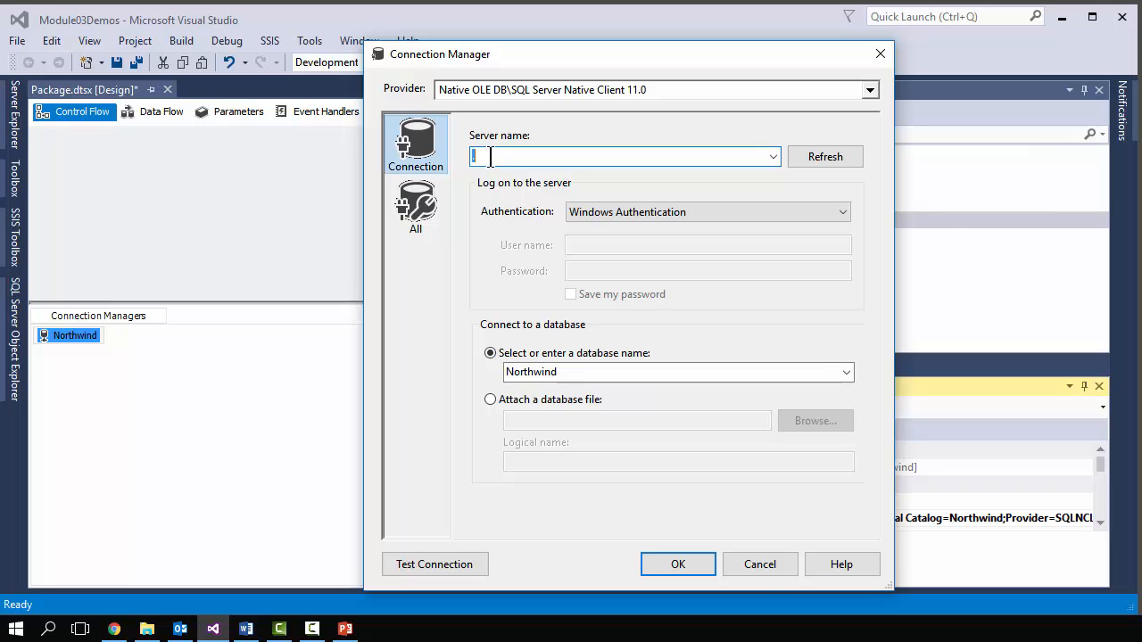
left_click(759, 565)
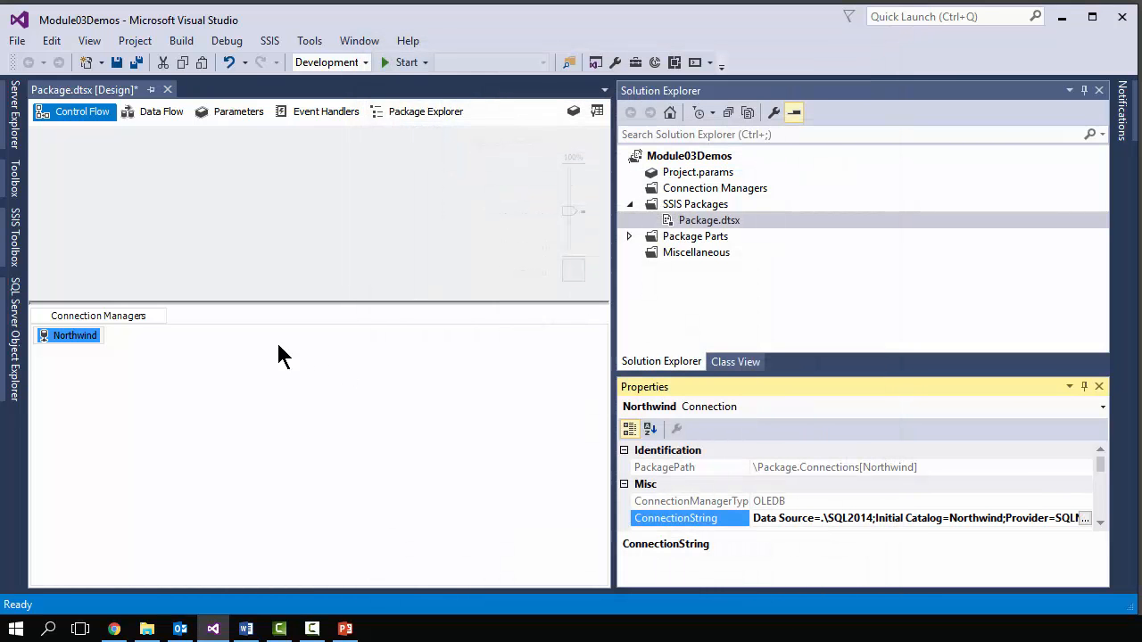
Reopen the Northwind connection manager's settings to review them, cancel without changes and deselect the connection
double_click(92, 338)
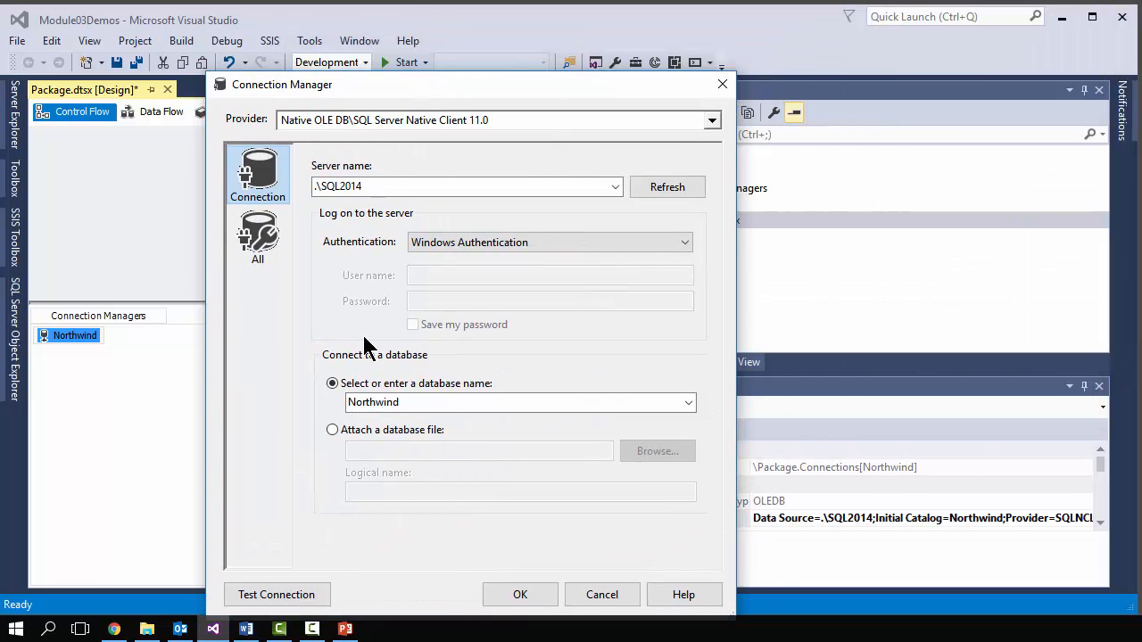
left_click(610, 600)
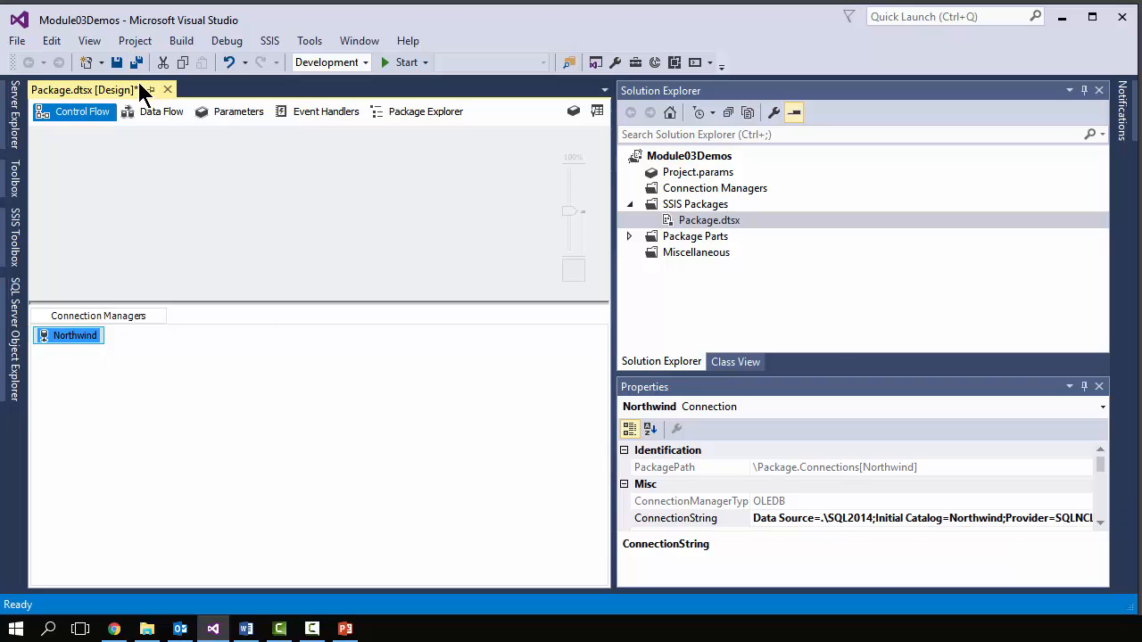
left_click(87, 346)
left_click(312, 383)
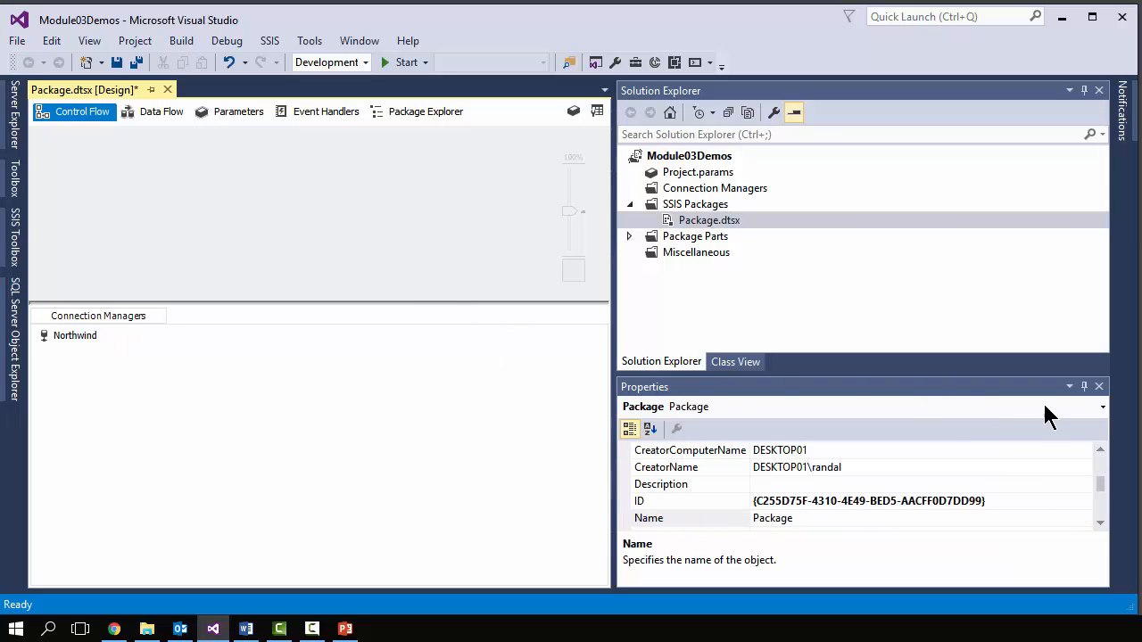
Start a new flat file connection manager and browse to the Module03Demos folder for its file
right_click(192, 348)
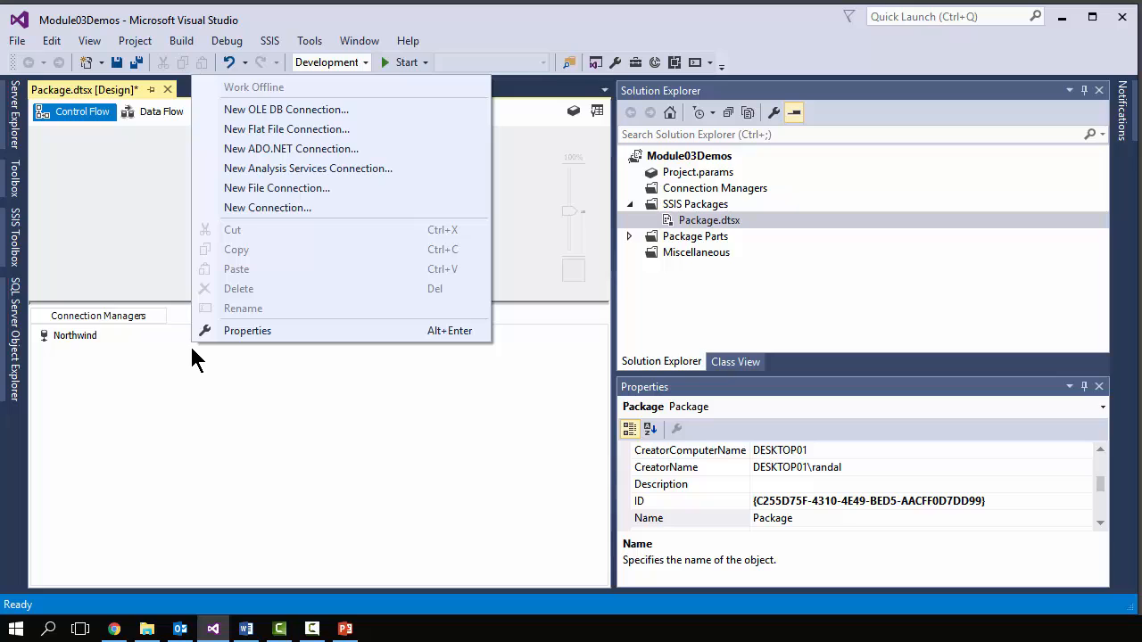
left_click(294, 128)
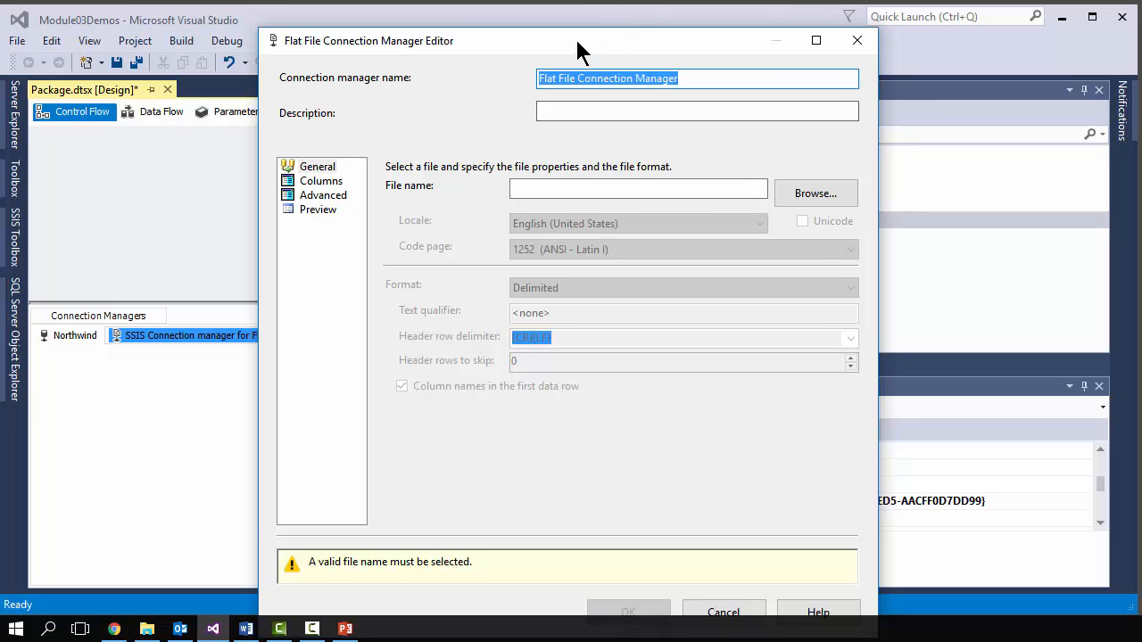
left_click_drag(577, 39, 518, 38)
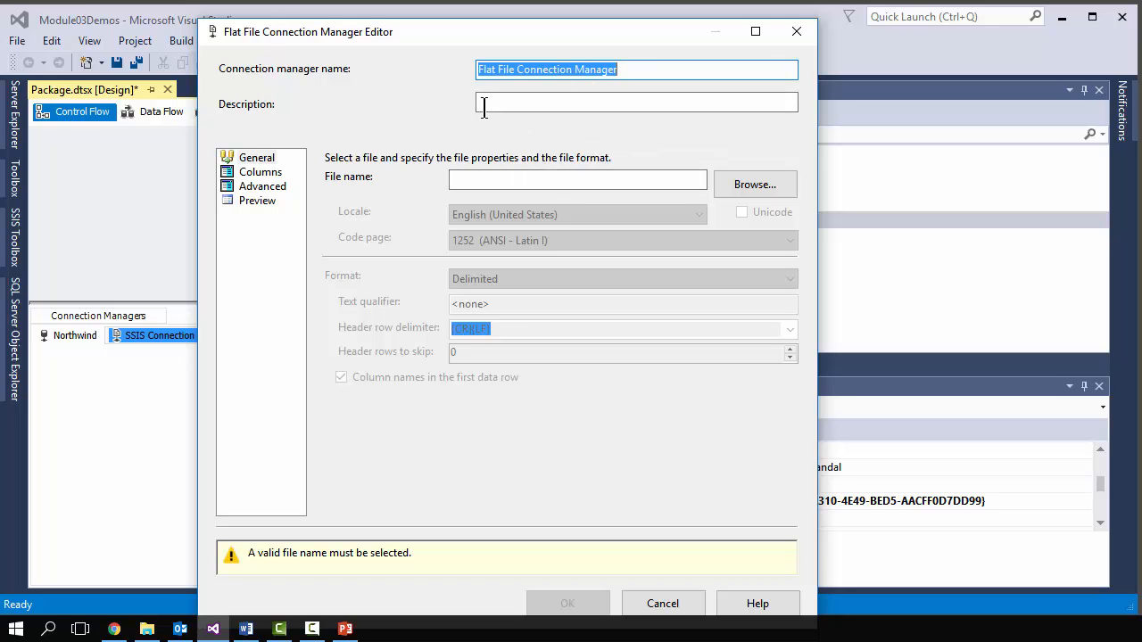
left_click(735, 187)
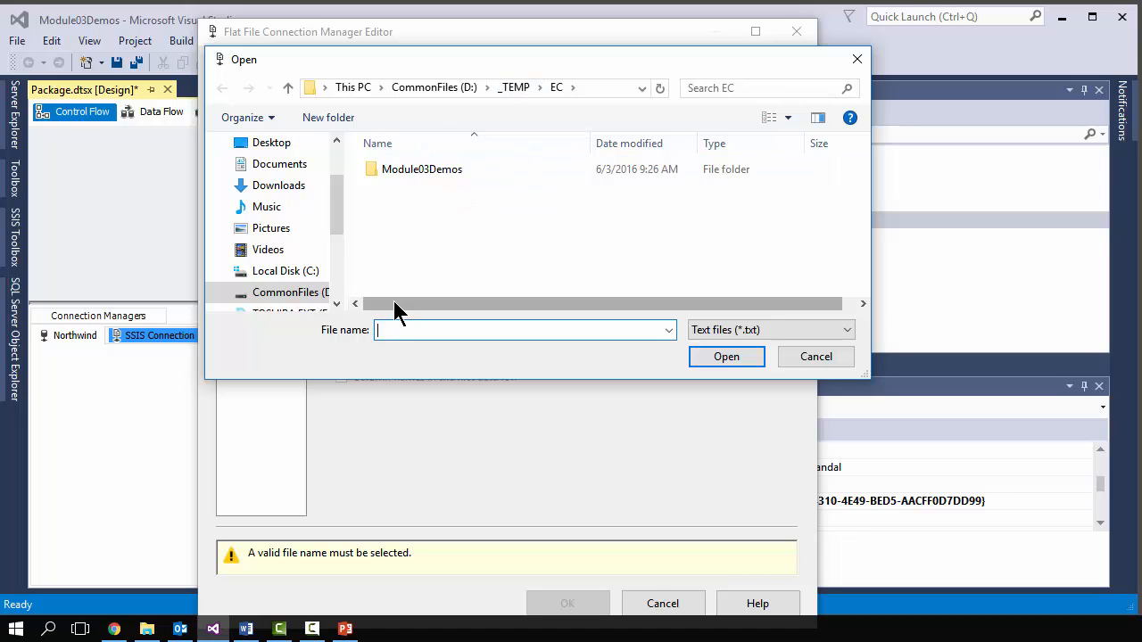
double_click(418, 169)
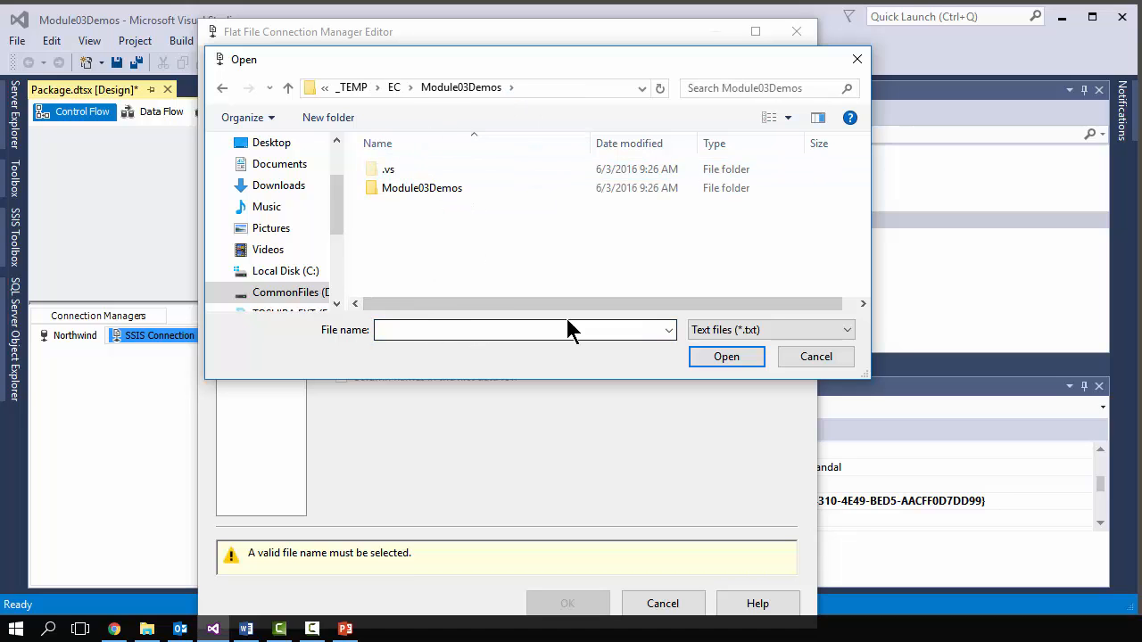
Set the connection's file to Flatfiledemo.csv in the Module03Demos folder
left_click(449, 329)
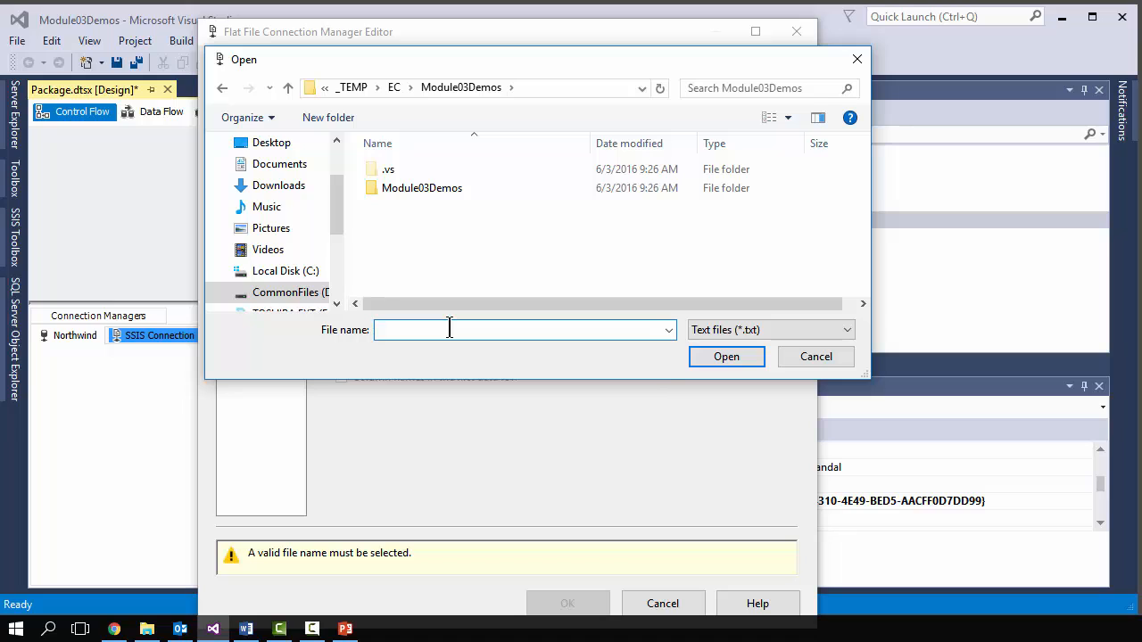
type("M")
key("BackSpace")
type("Fal")
type("l")
key("BackSpace")
key("BackSpace")
key("BackSpace")
type("latfiledemo")
left_click(775, 332)
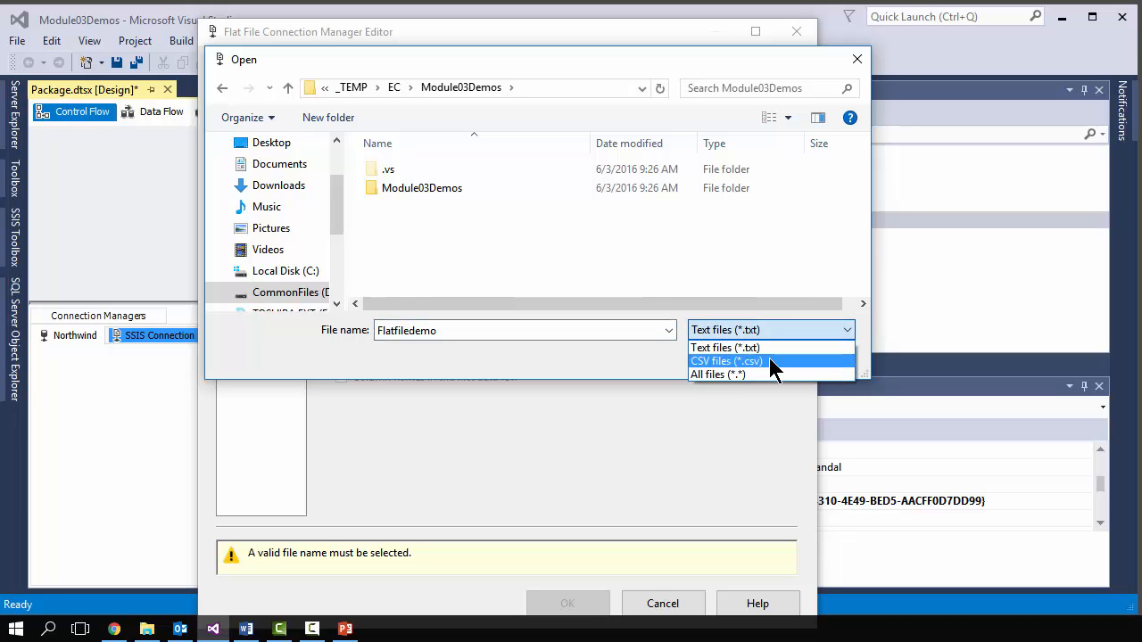
left_click(447, 337)
double_click(443, 331)
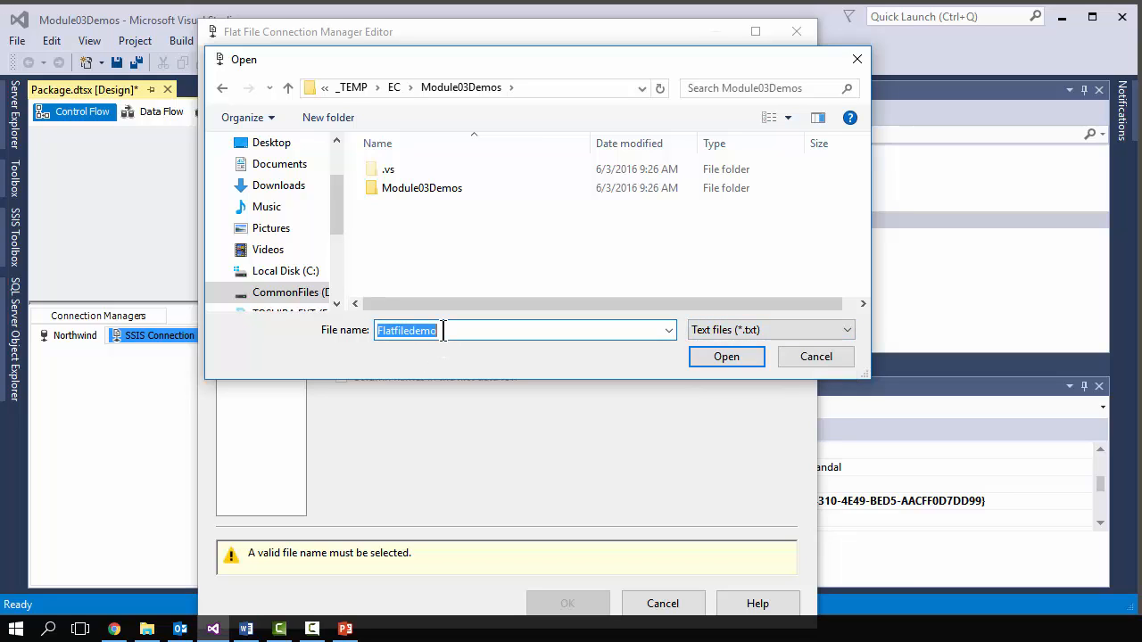
left_click(448, 330)
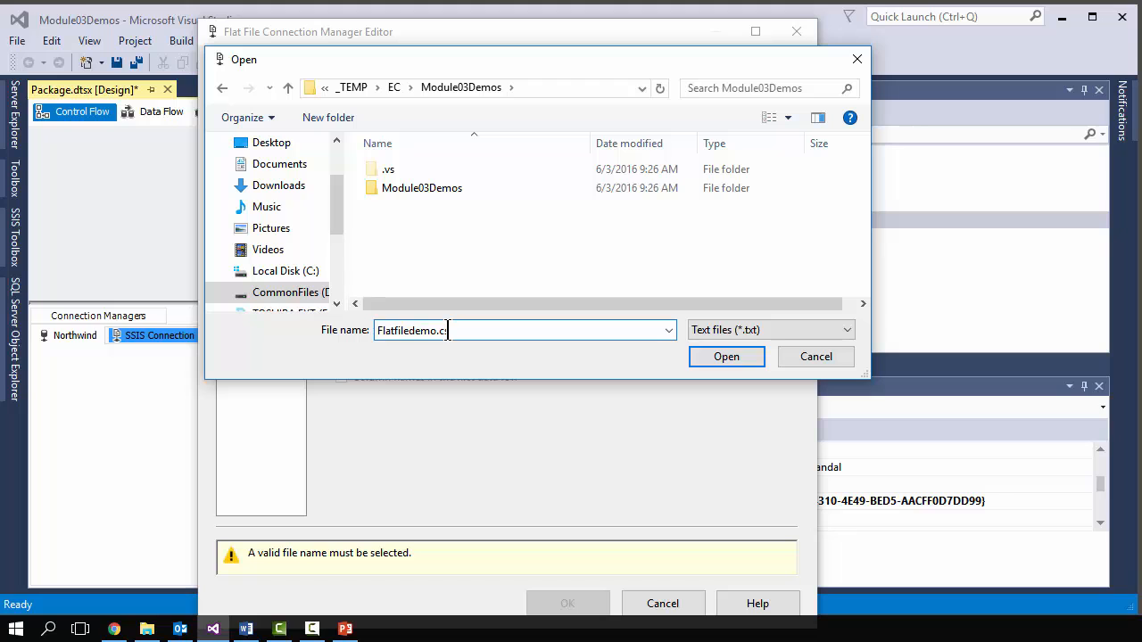
left_click(730, 358)
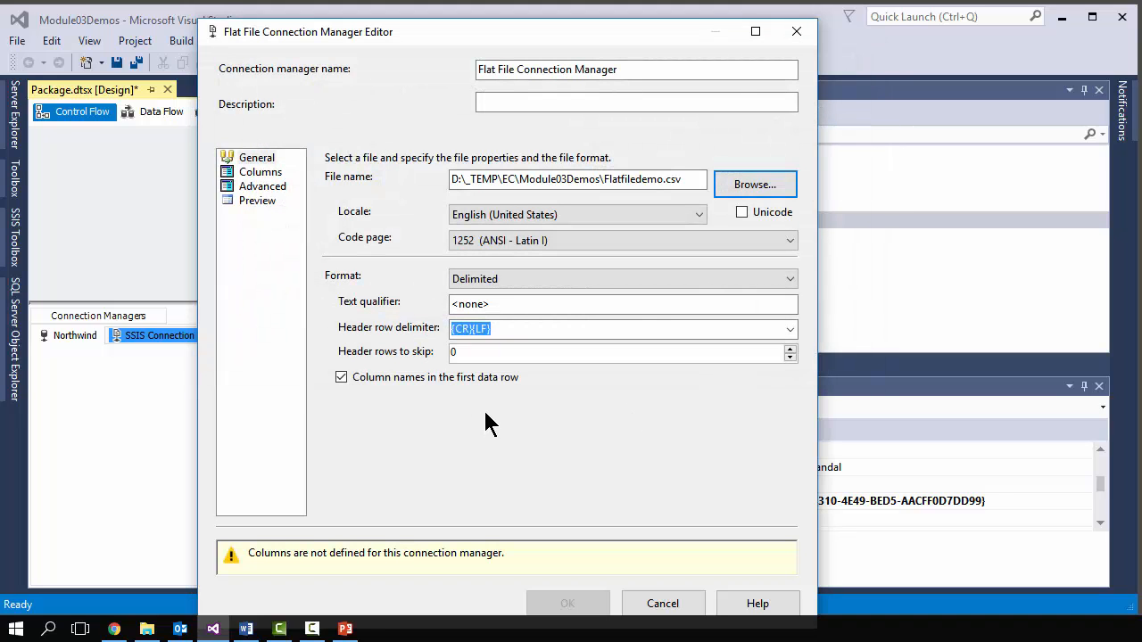
Examine the available file format options and keep the format as Delimited
left_click(618, 280)
left_click(618, 279)
left_click(617, 279)
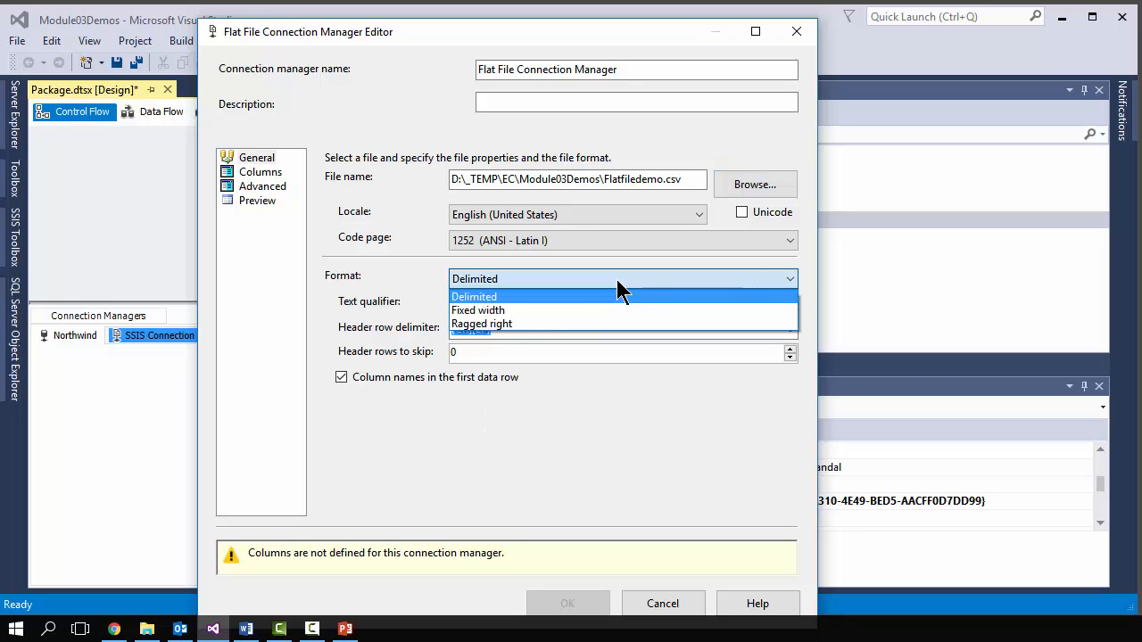
left_click(618, 279)
left_click(617, 279)
left_click(616, 279)
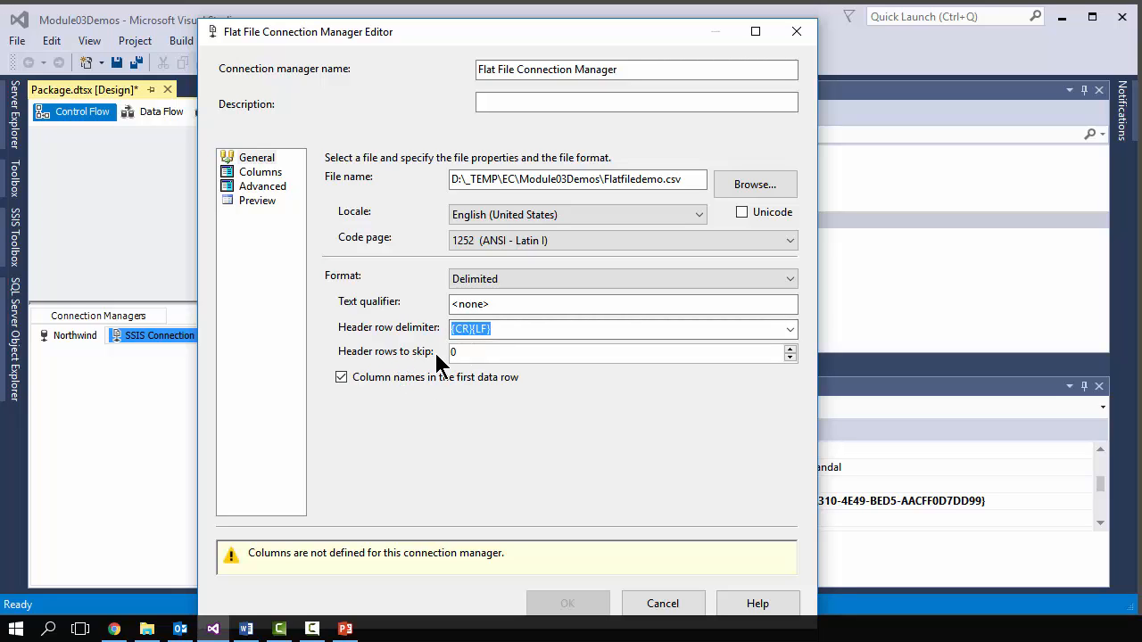
Review the general file settings, row and column delimiters, and column property list of the flat file connection
left_click(264, 174)
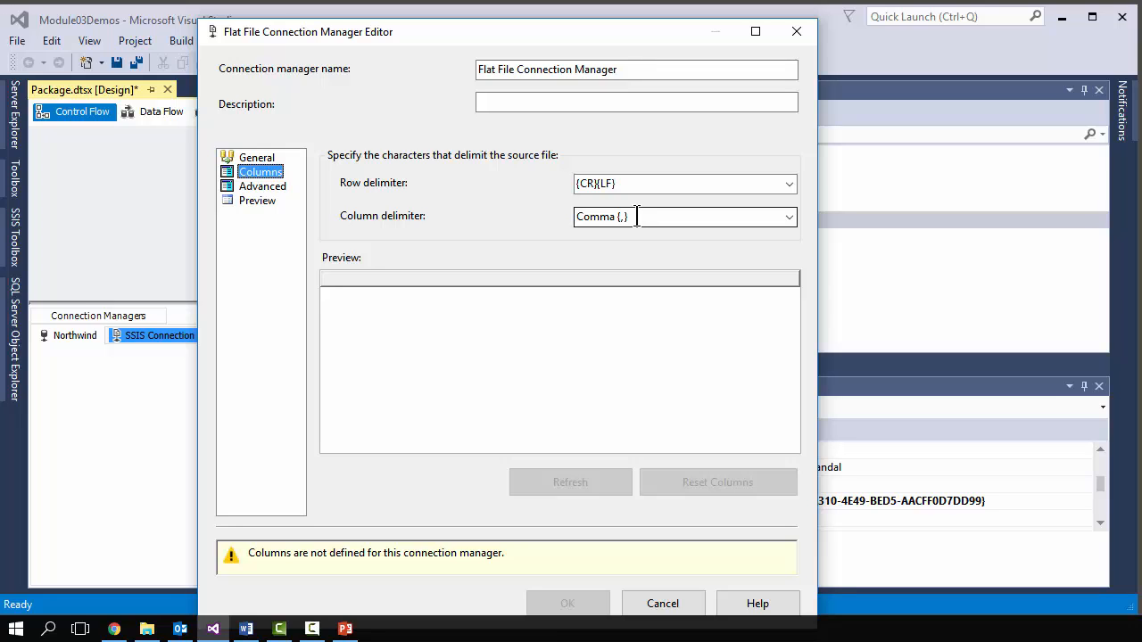
left_click(264, 190)
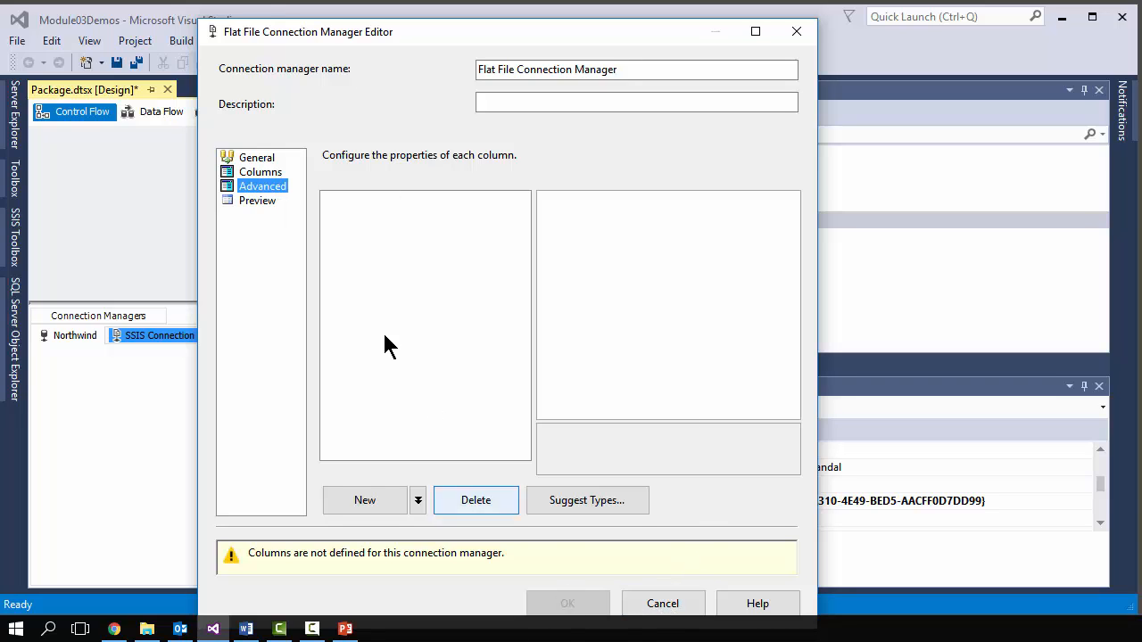
left_click(271, 159)
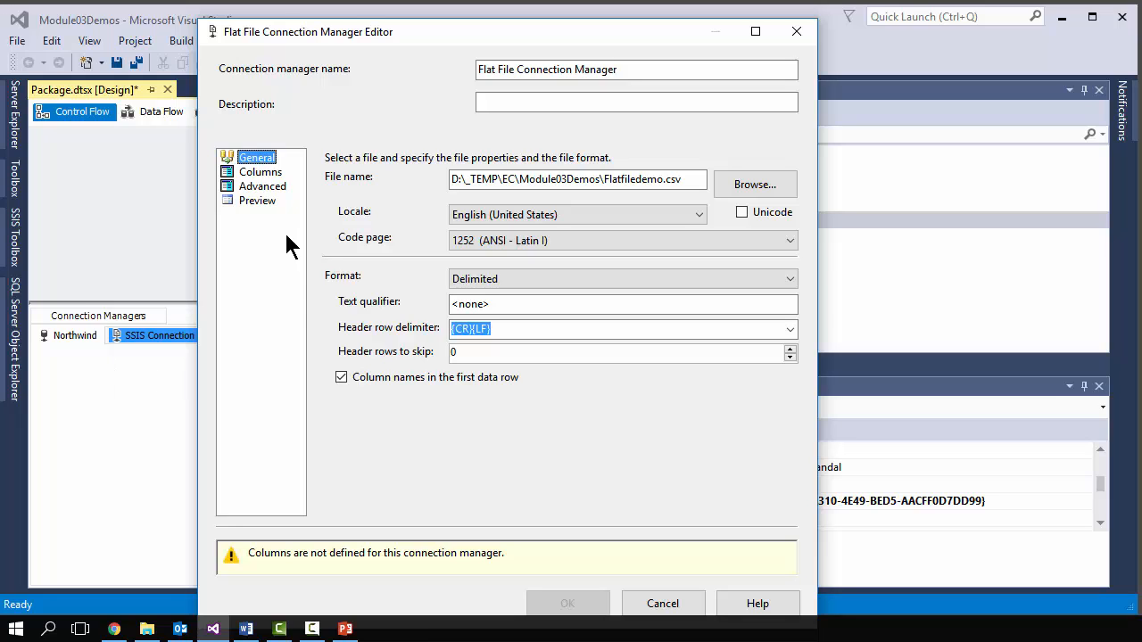
left_click(272, 173)
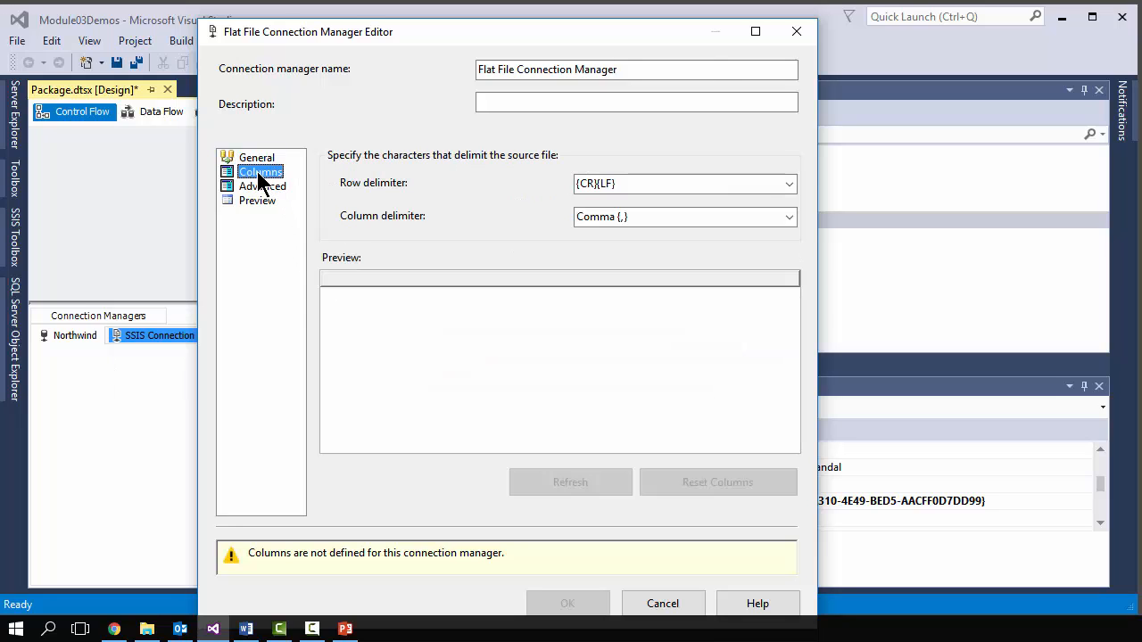
Add a new column to the flat file connection and check it in the columns preview
left_click(260, 188)
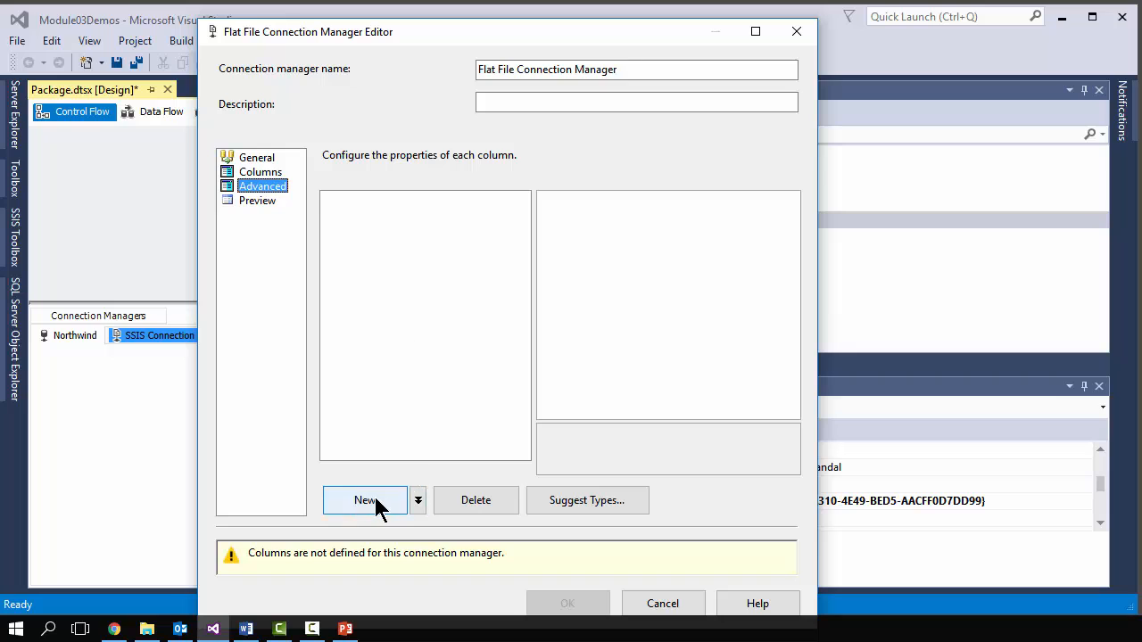
left_click(374, 502)
left_click(270, 173)
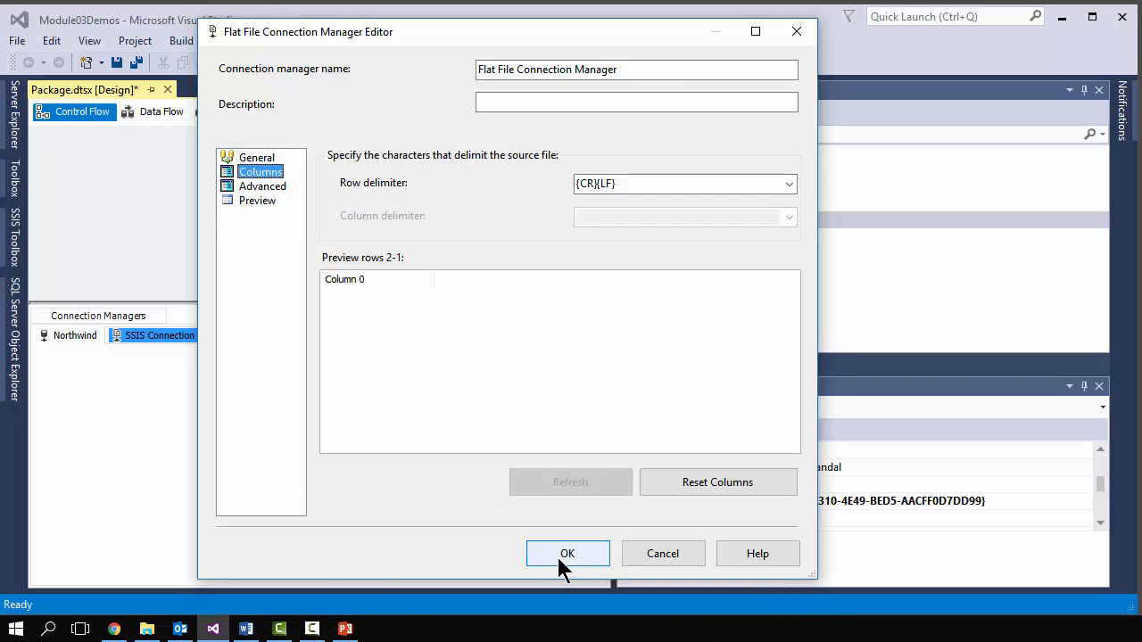
Set the new column's OutputColumnWidth to 50, leaving its data type as string [DT_STR]
left_click(276, 187)
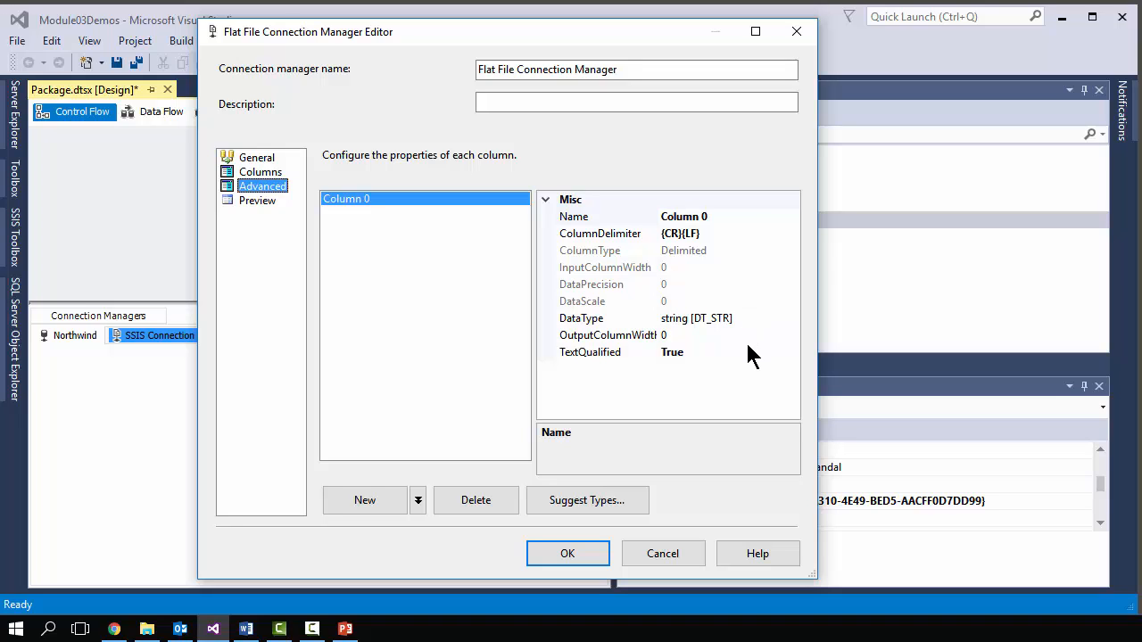
left_click(792, 323)
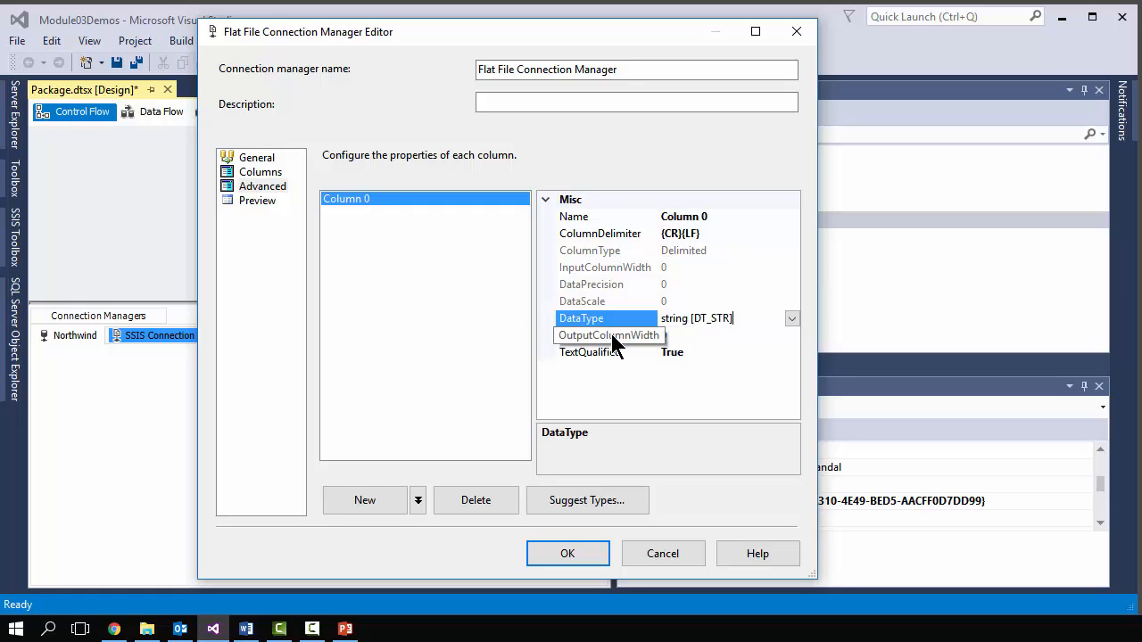
left_click(706, 332)
type("5")
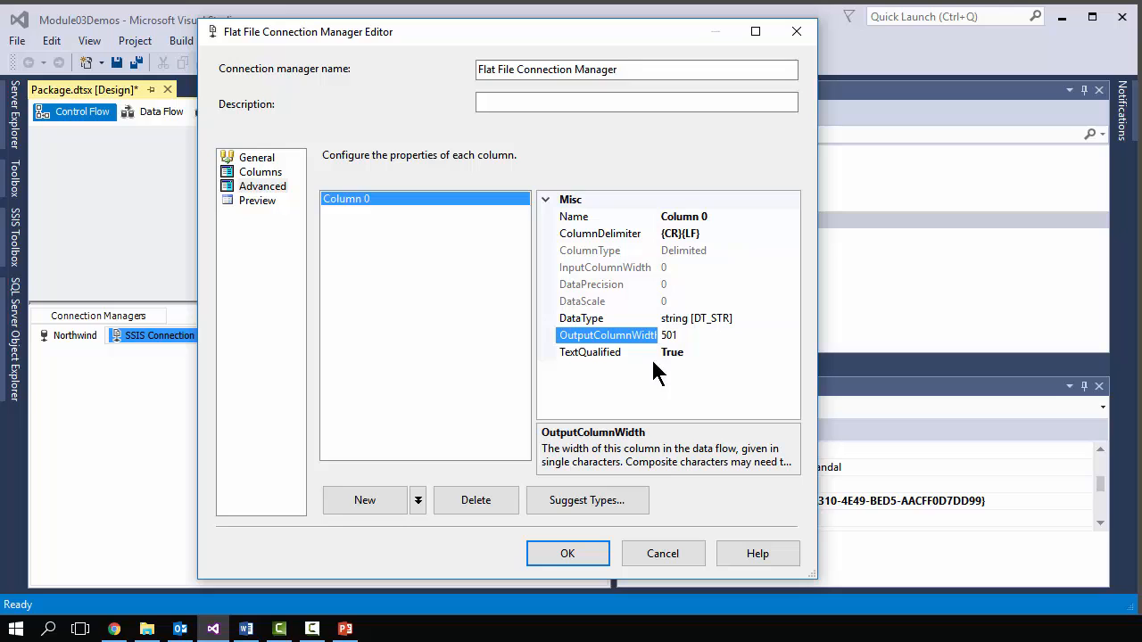
type("0")
left_click_drag(413, 41, 500, 42)
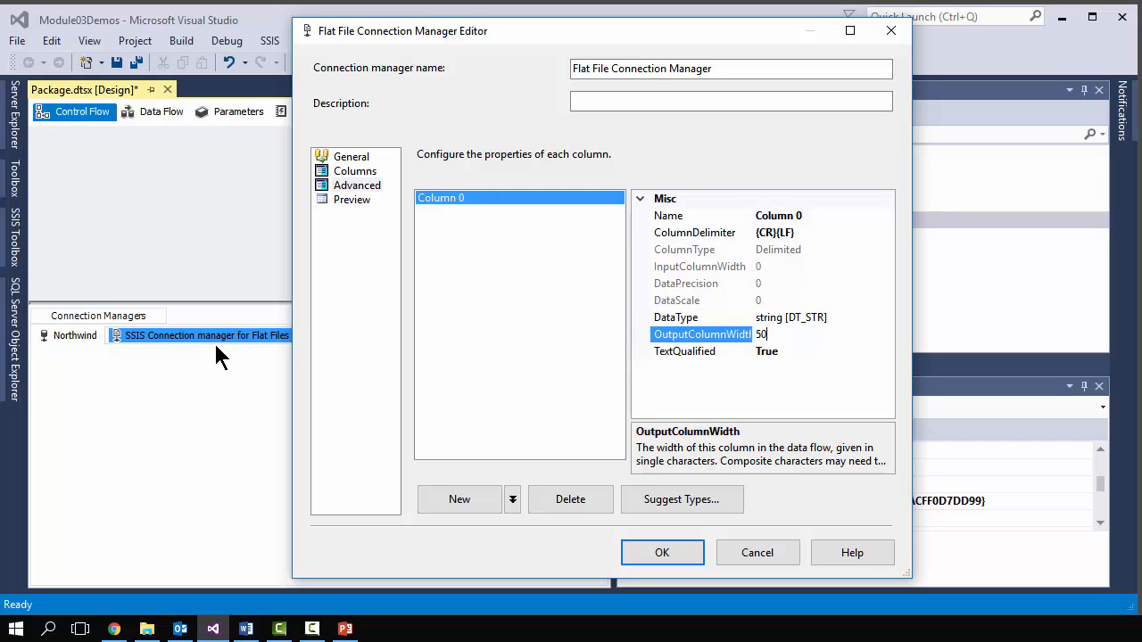
Discard the new flat file connection manager without saving it
left_click(769, 335)
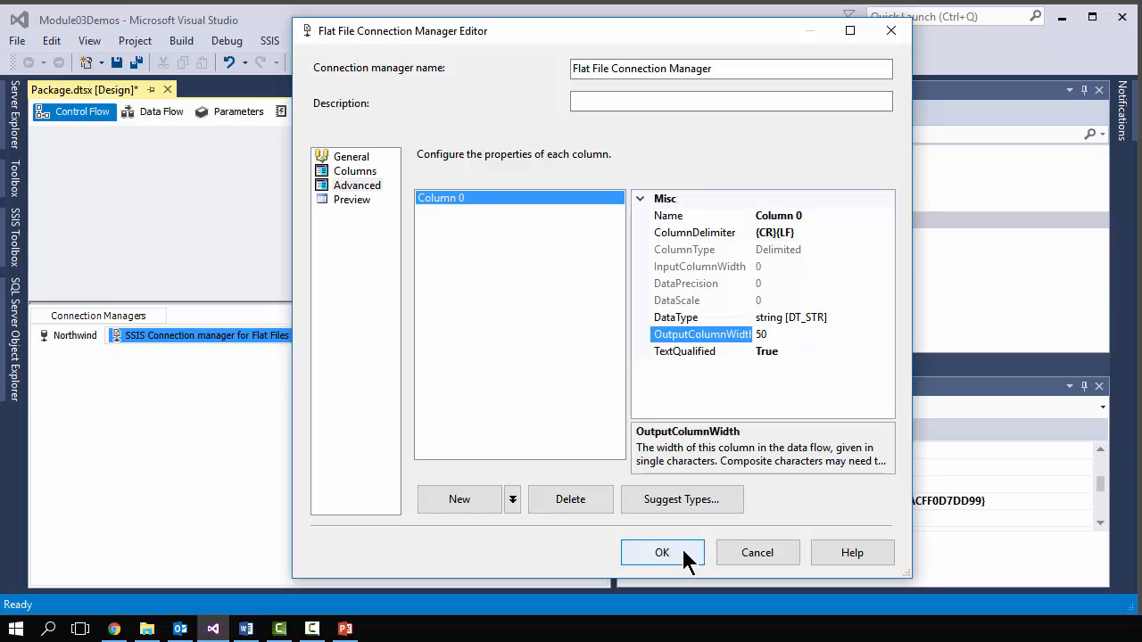
left_click(754, 550)
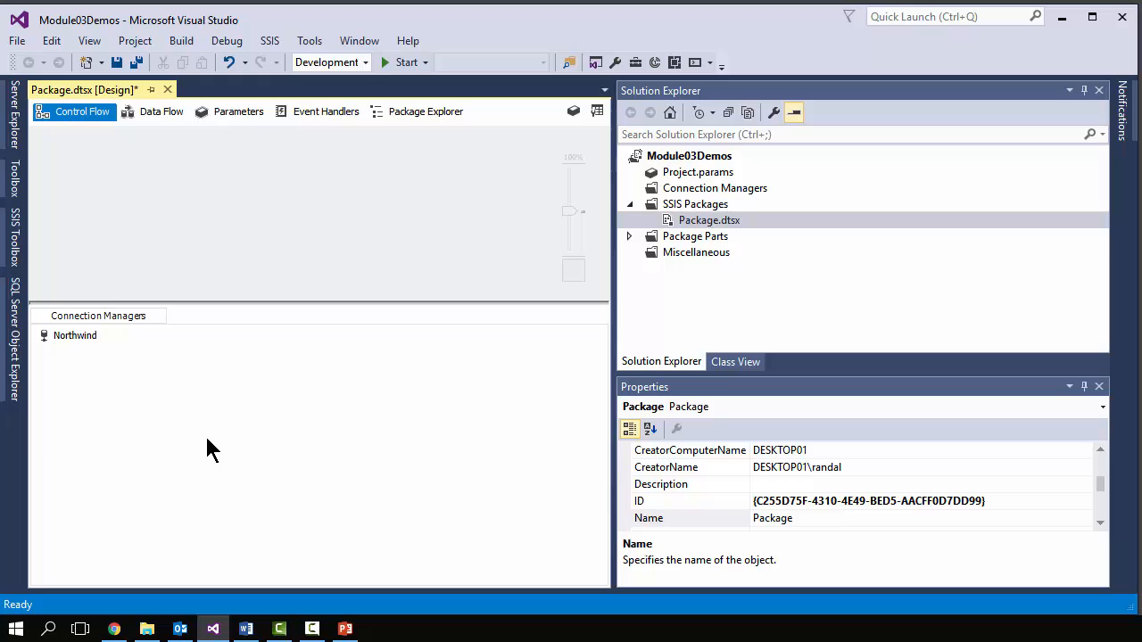
Add a Data Flow Task to the package's control flow and open its data flow for design
left_click(148, 117)
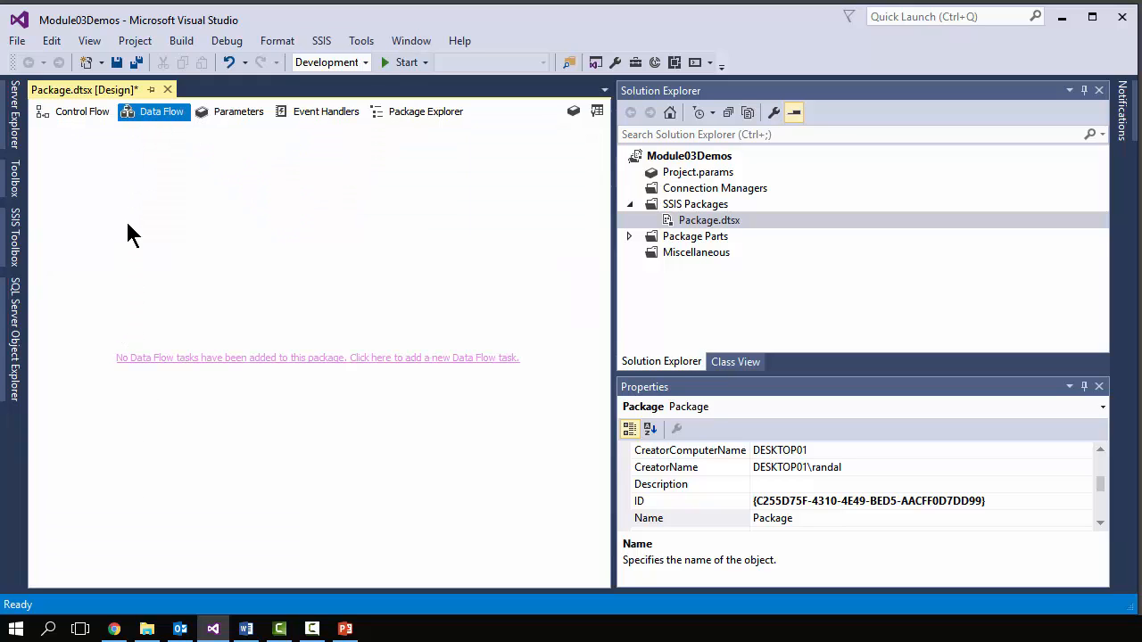
left_click(84, 110)
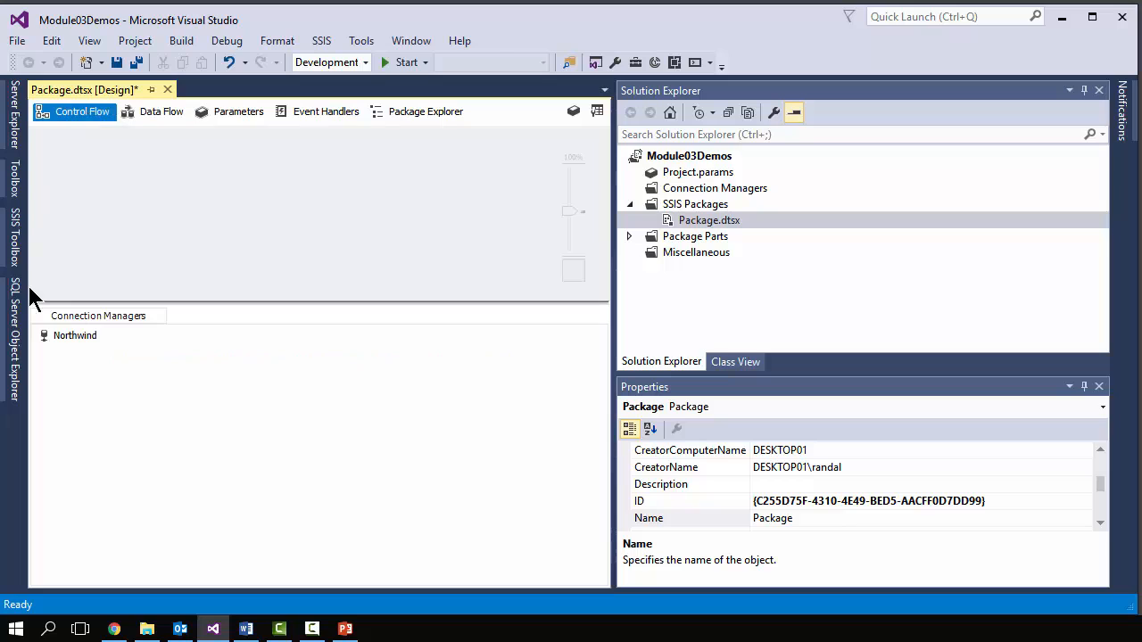
left_click(18, 182)
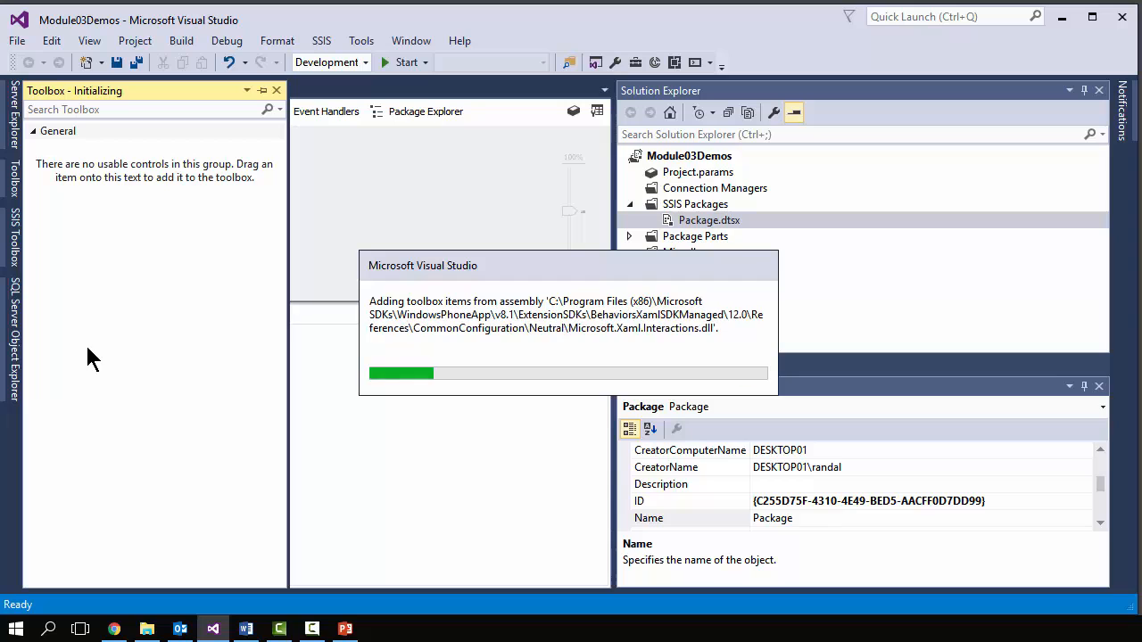
left_click(15, 250)
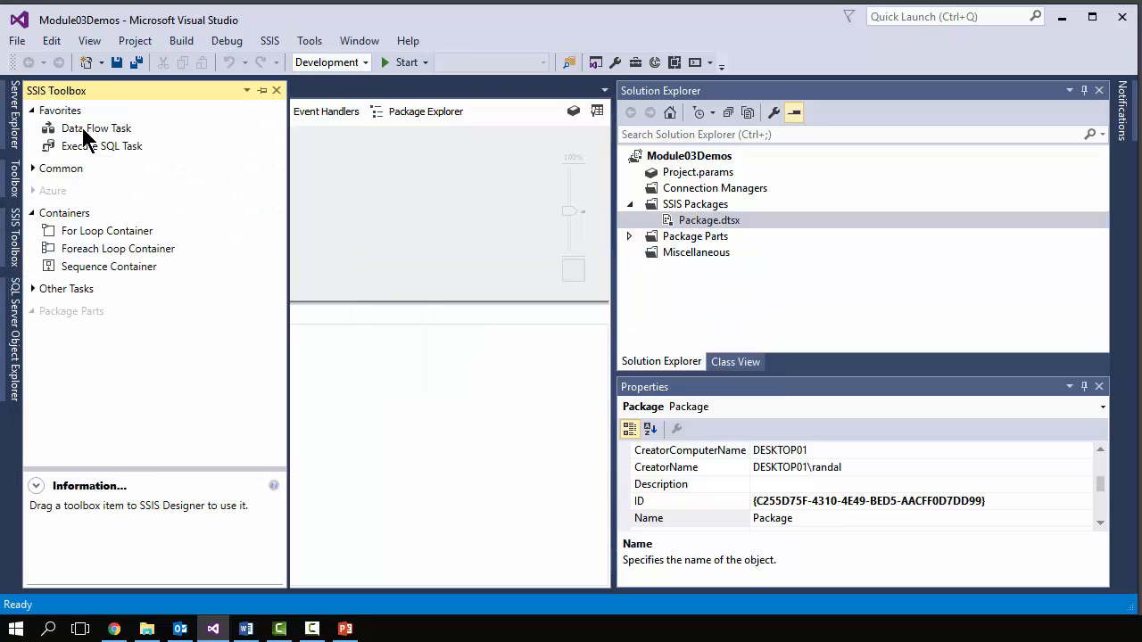
left_click_drag(87, 135, 145, 208)
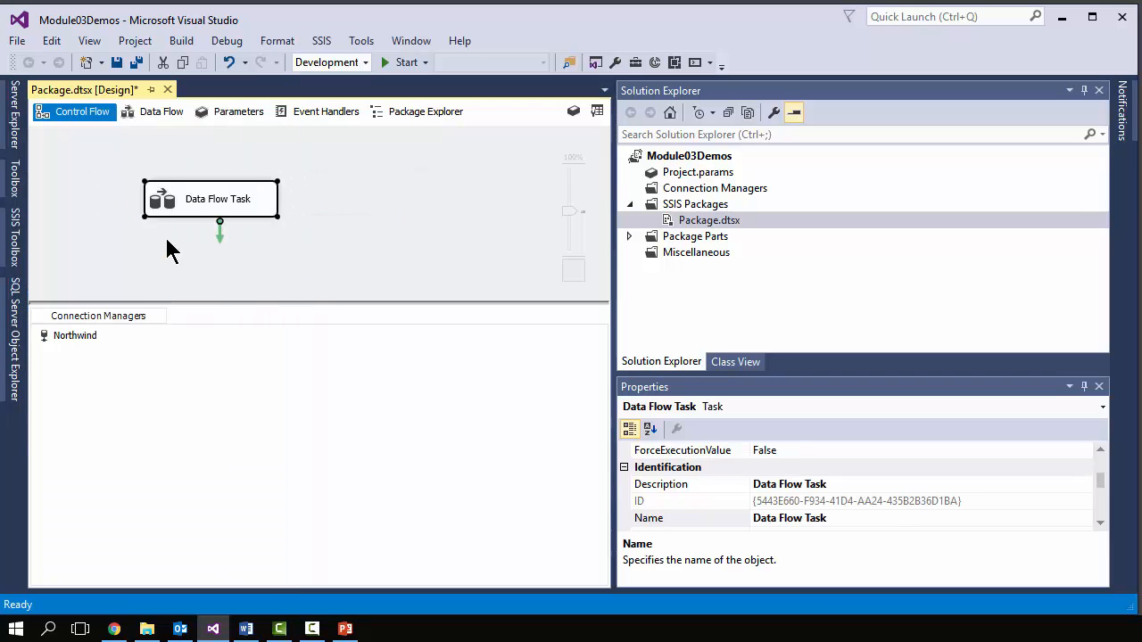
left_click(162, 116)
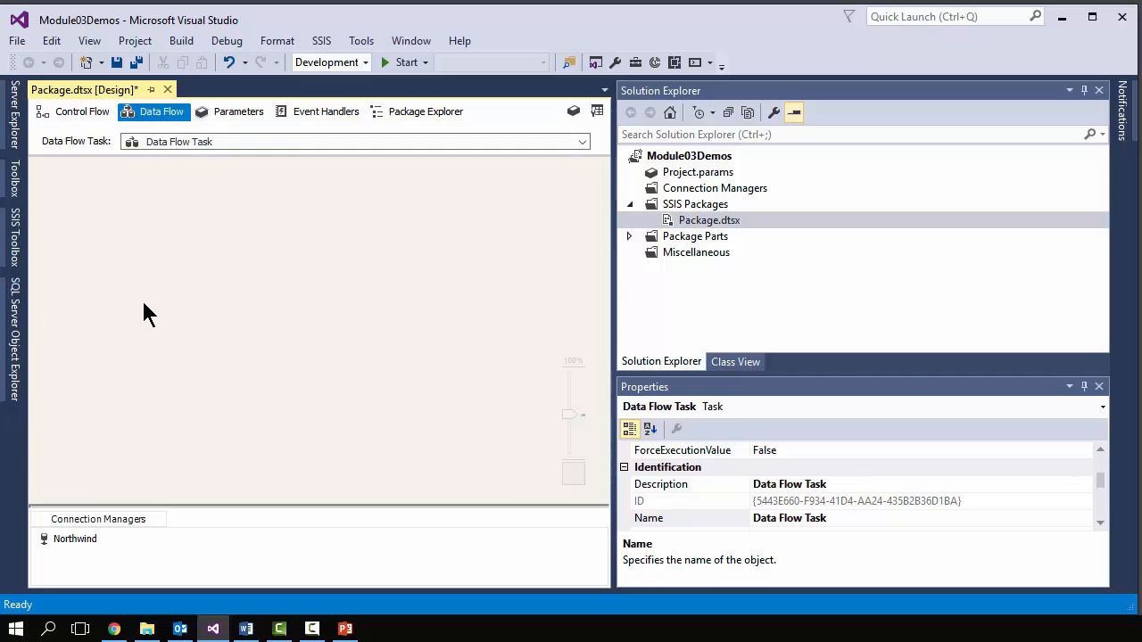
left_click(16, 228)
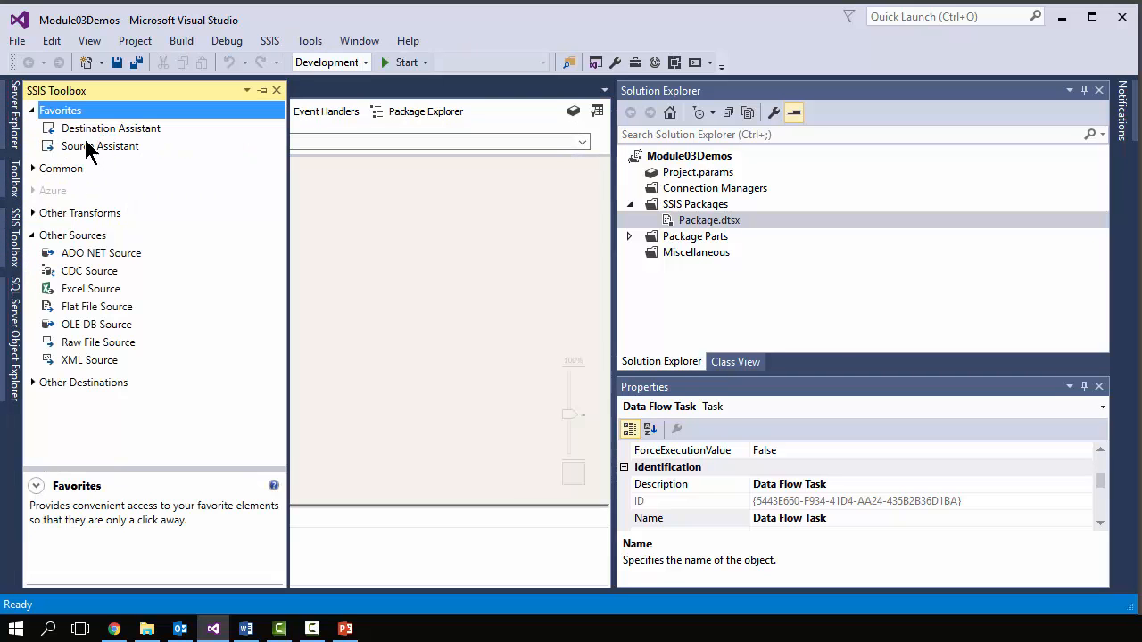
left_click_drag(89, 148, 307, 194)
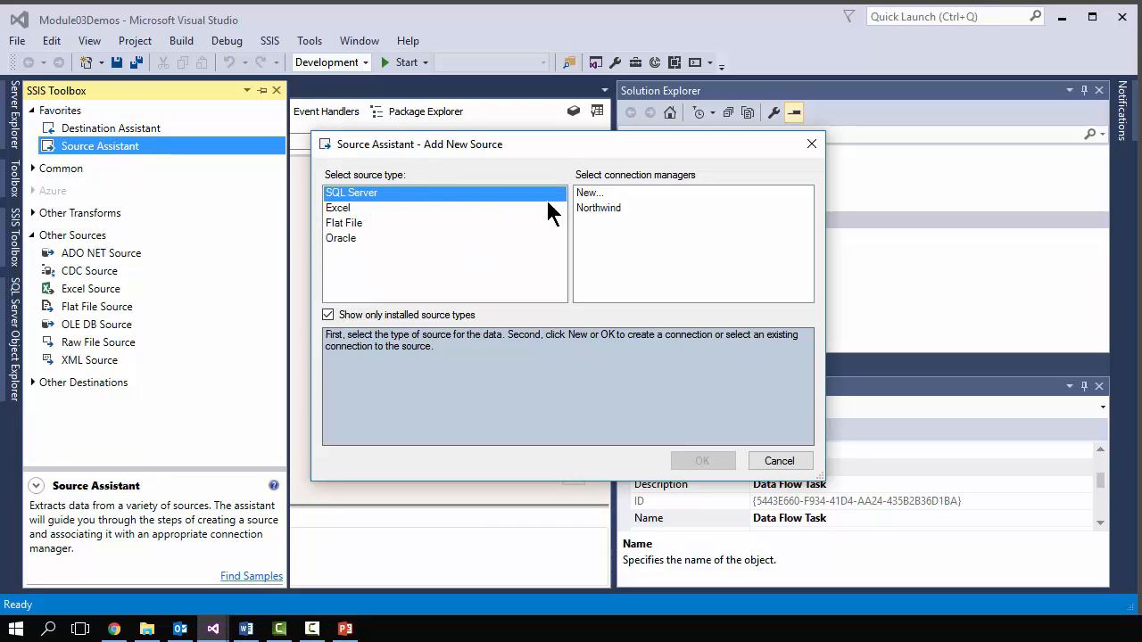
left_click(600, 207)
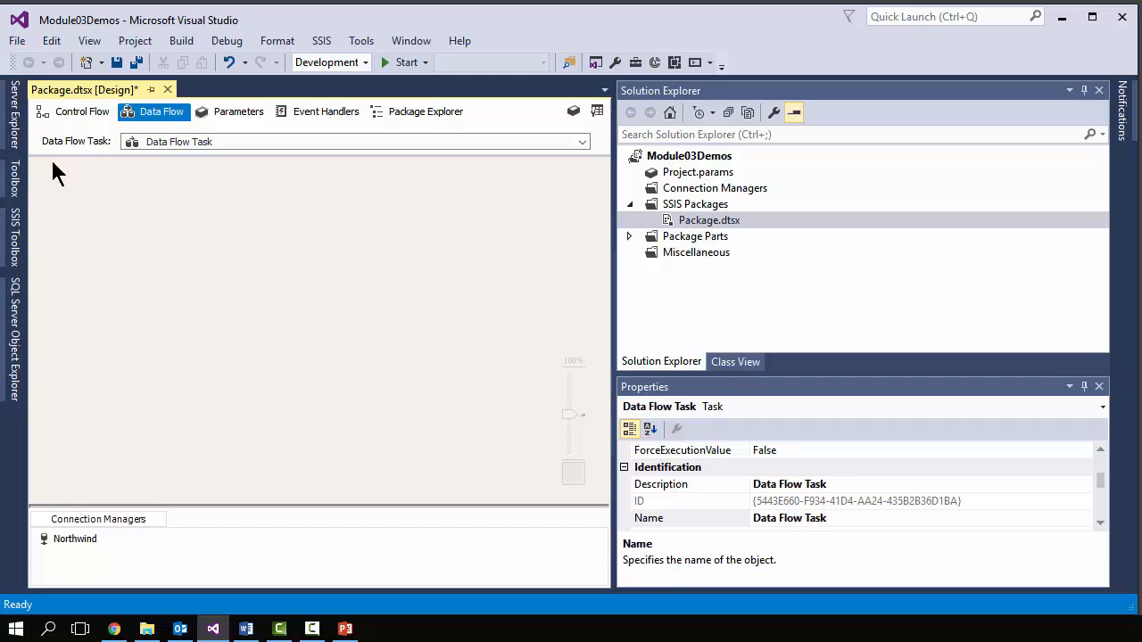
Add an OLE DB Source to the data flow and check which OLE DB connection managers it can use
left_click(16, 241)
left_click_drag(81, 327, 157, 278)
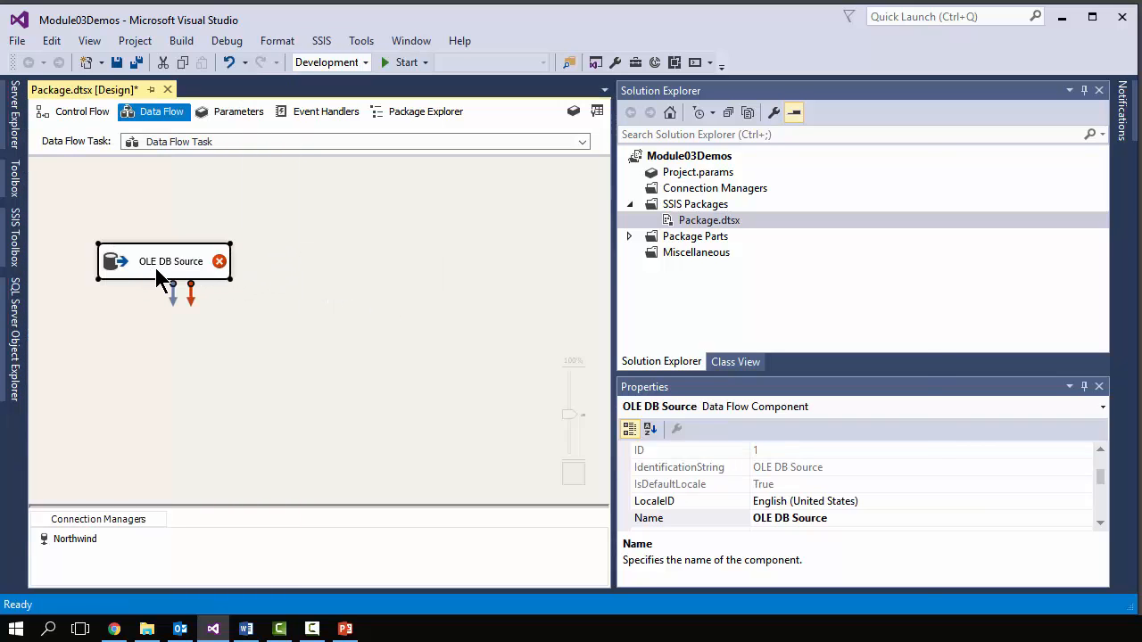
double_click(157, 279)
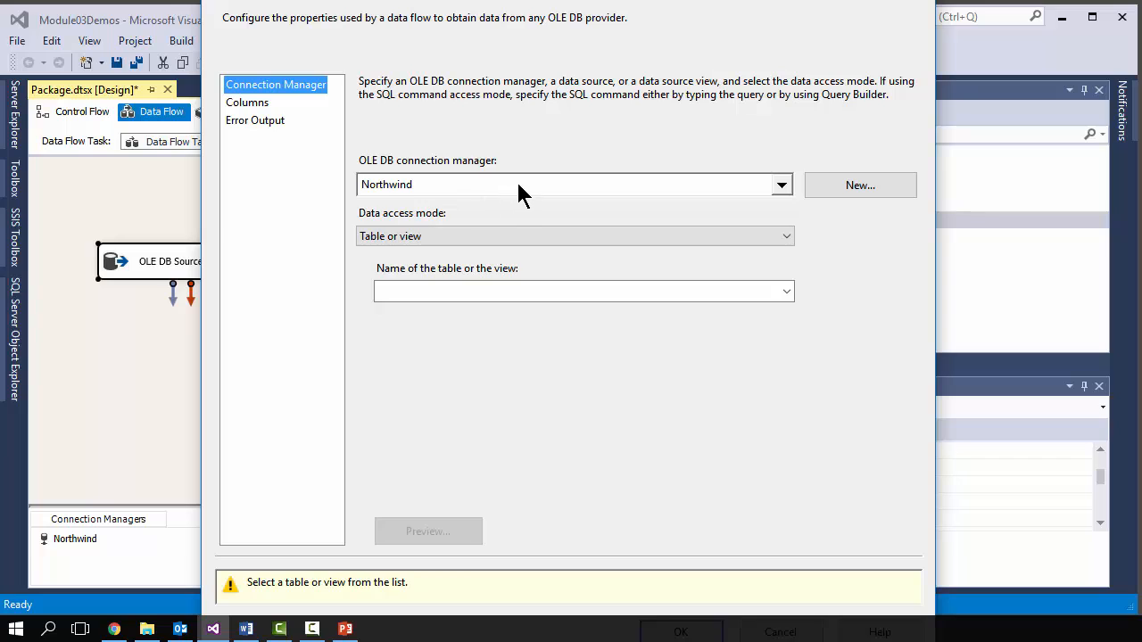
left_click(518, 186)
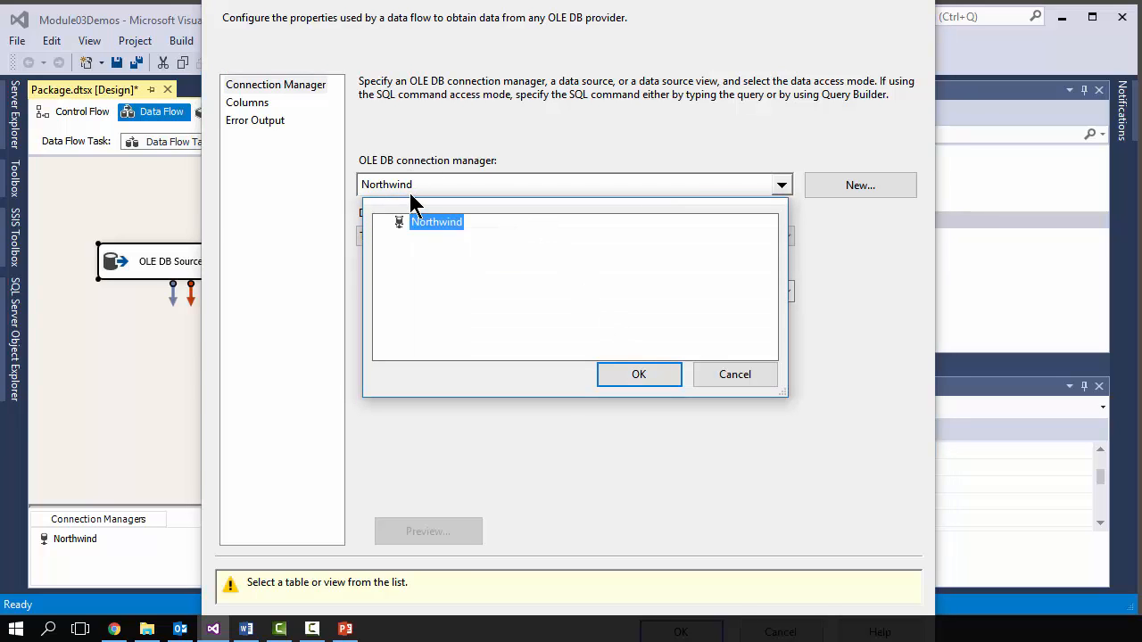
left_click(743, 380)
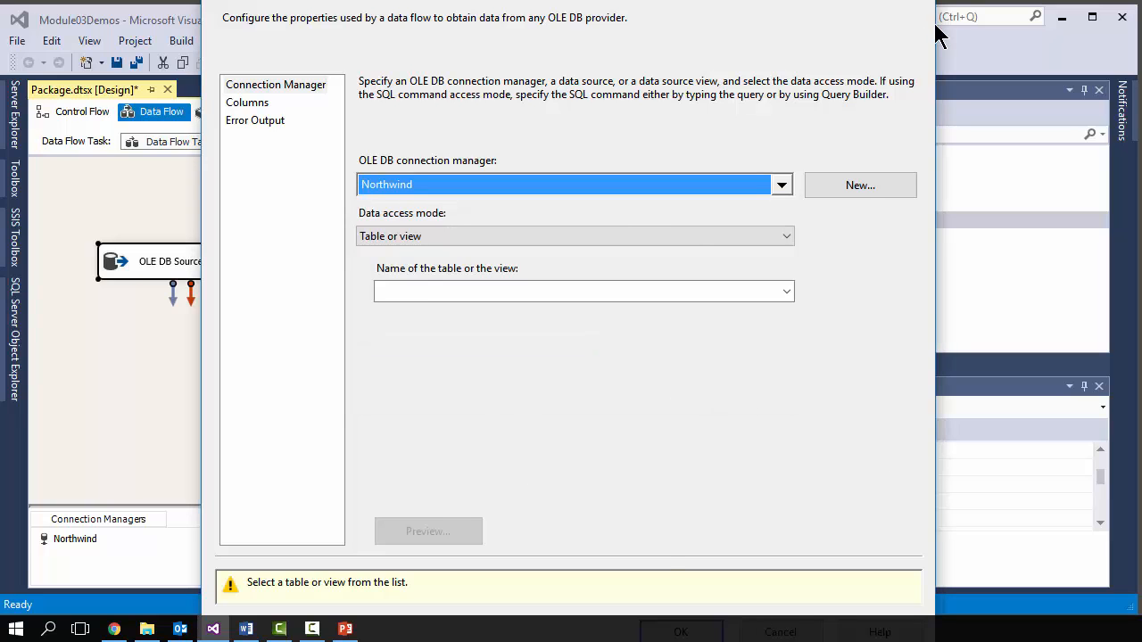
left_click(920, 2)
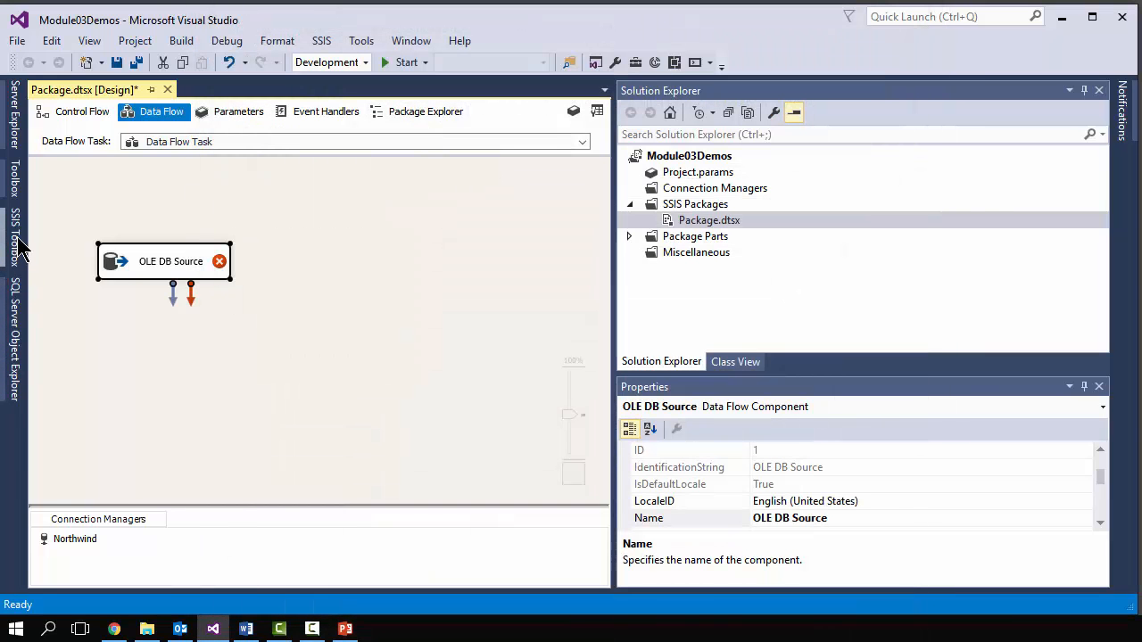
Add an ADO NET Source beside the OLE DB Source and check which ADO.NET connection managers it can use
left_click(16, 243)
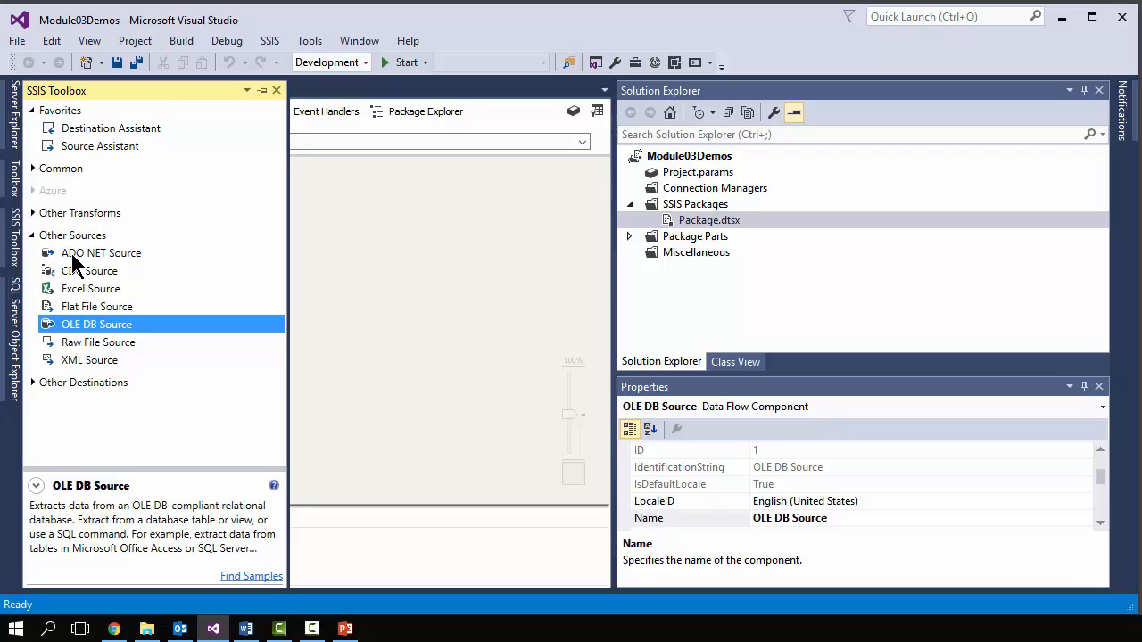
left_click_drag(73, 253, 332, 264)
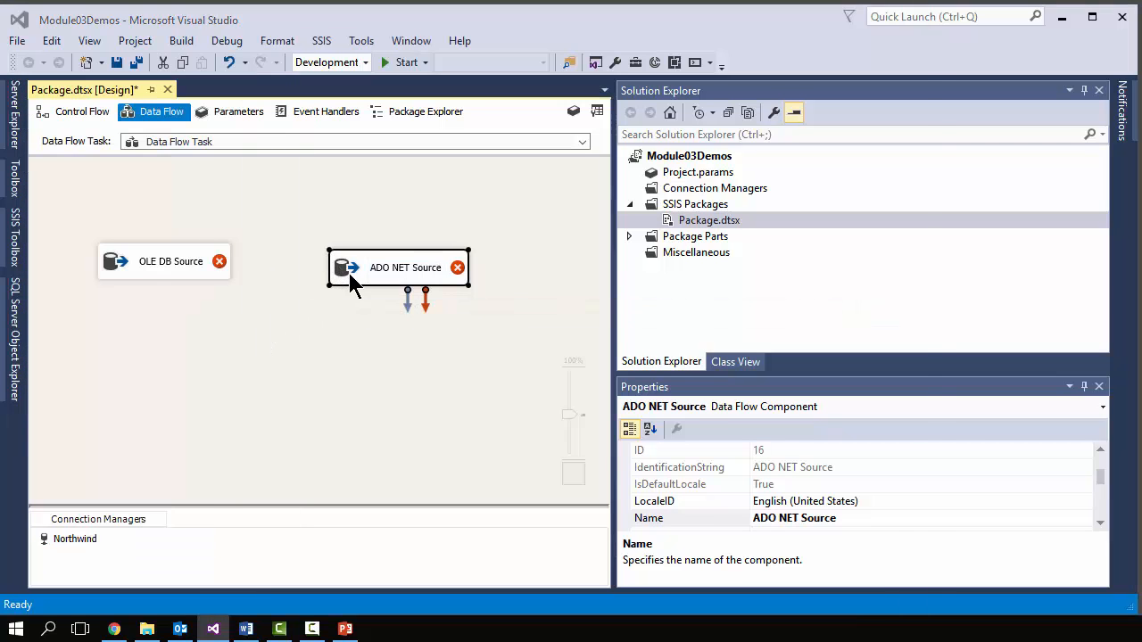
double_click(349, 282)
left_click(461, 184)
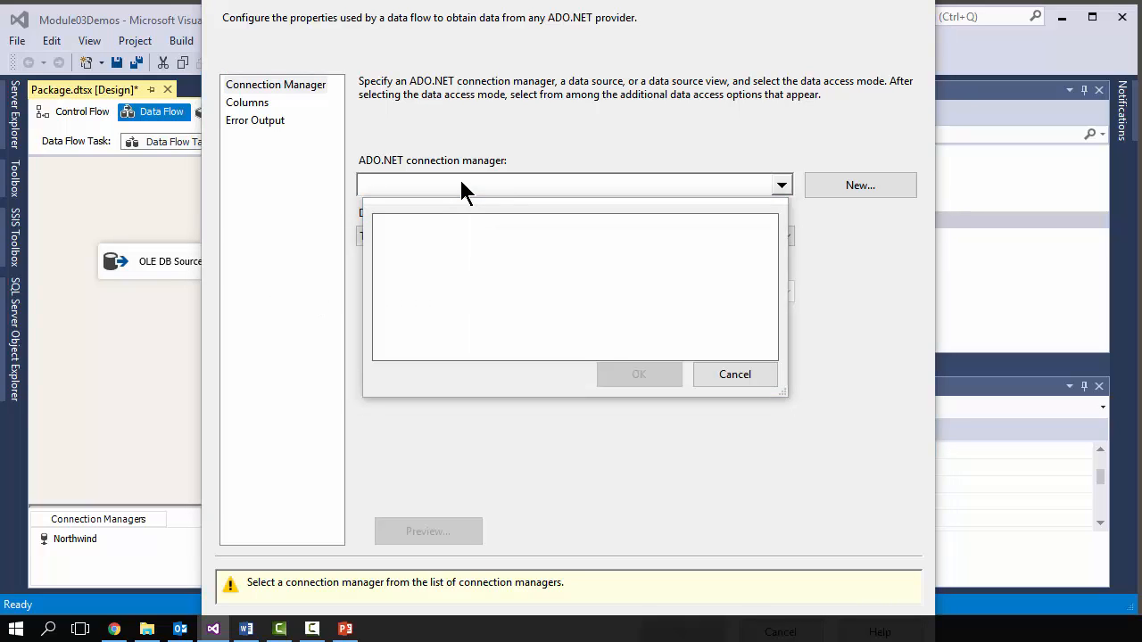
left_click(718, 375)
left_click(912, 2)
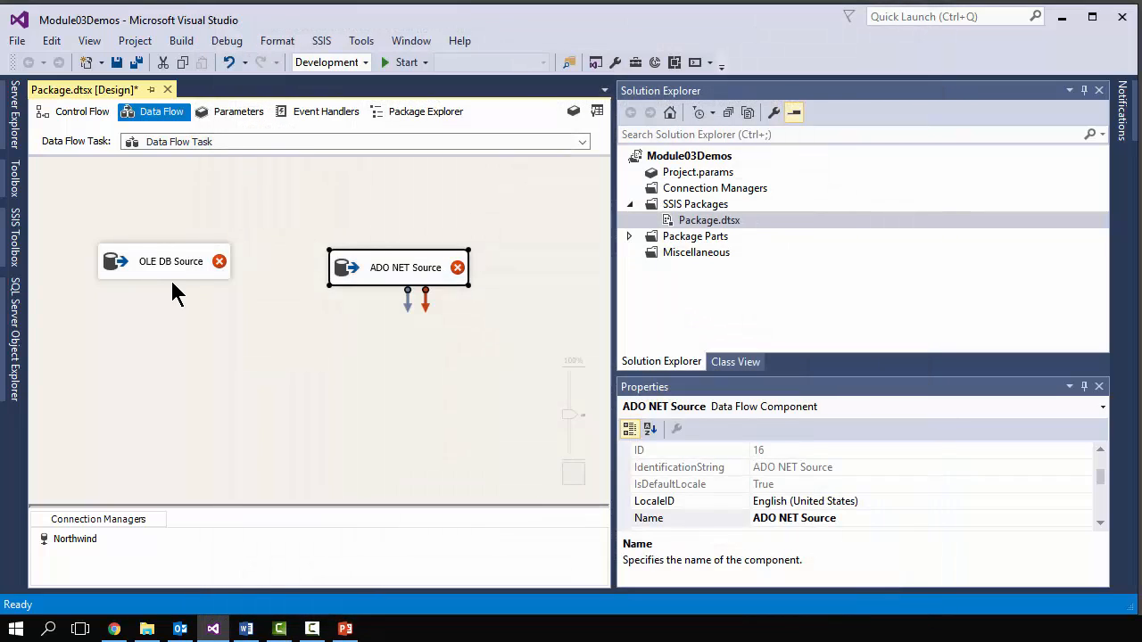
left_click(178, 268)
left_click_drag(347, 286, 300, 279)
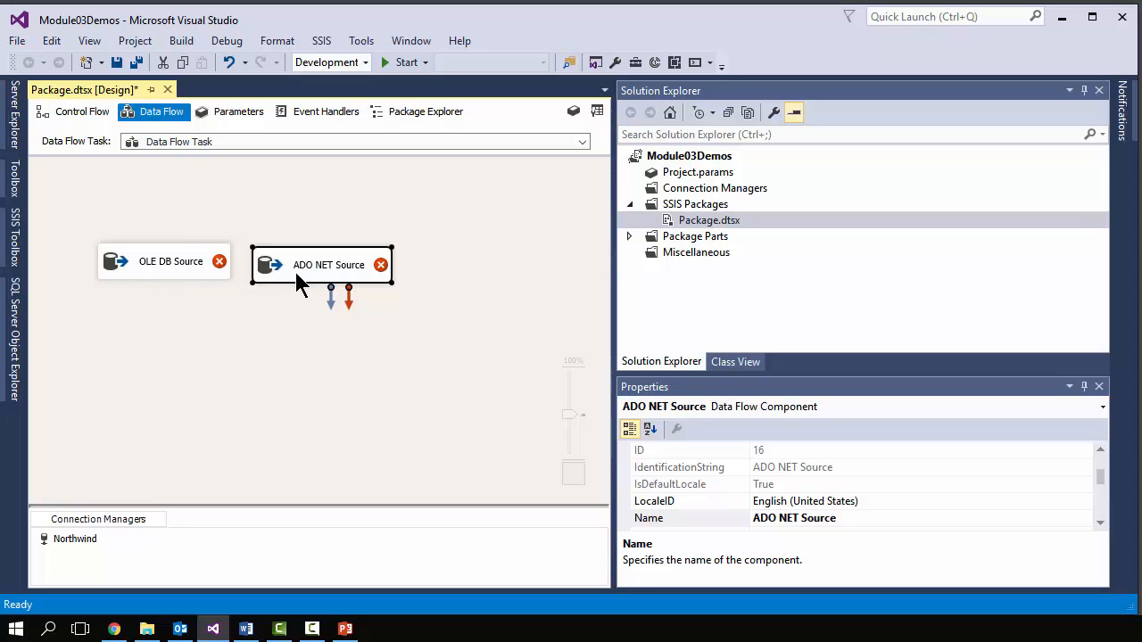
Examine the ConnectionManagerType property of the Northwind connection
left_click(89, 541)
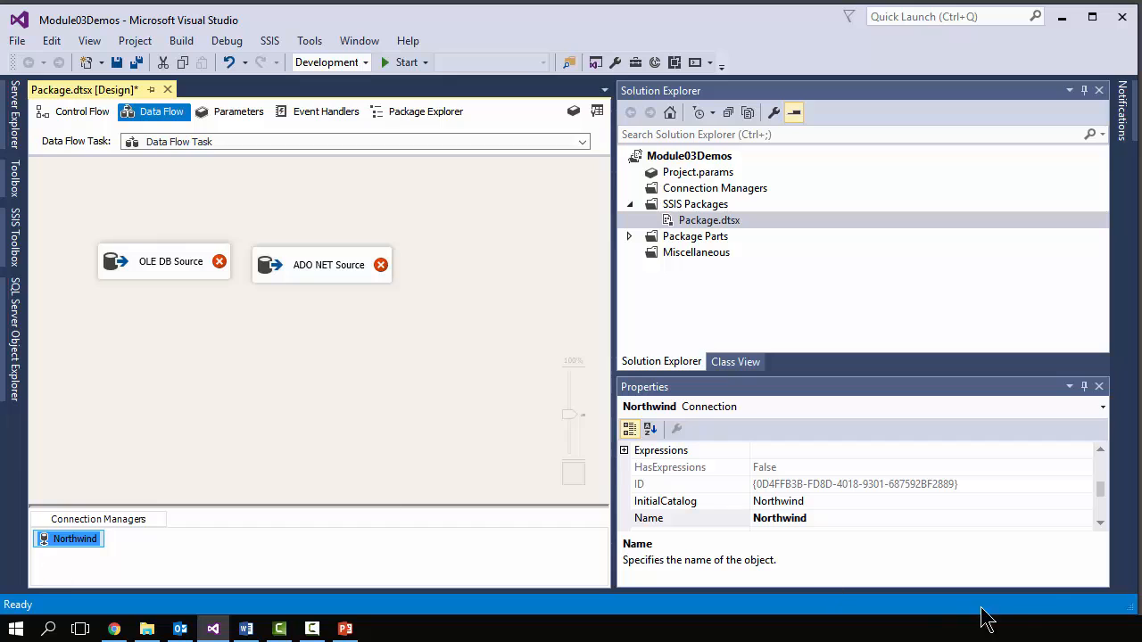
left_click_drag(1105, 482, 1105, 454)
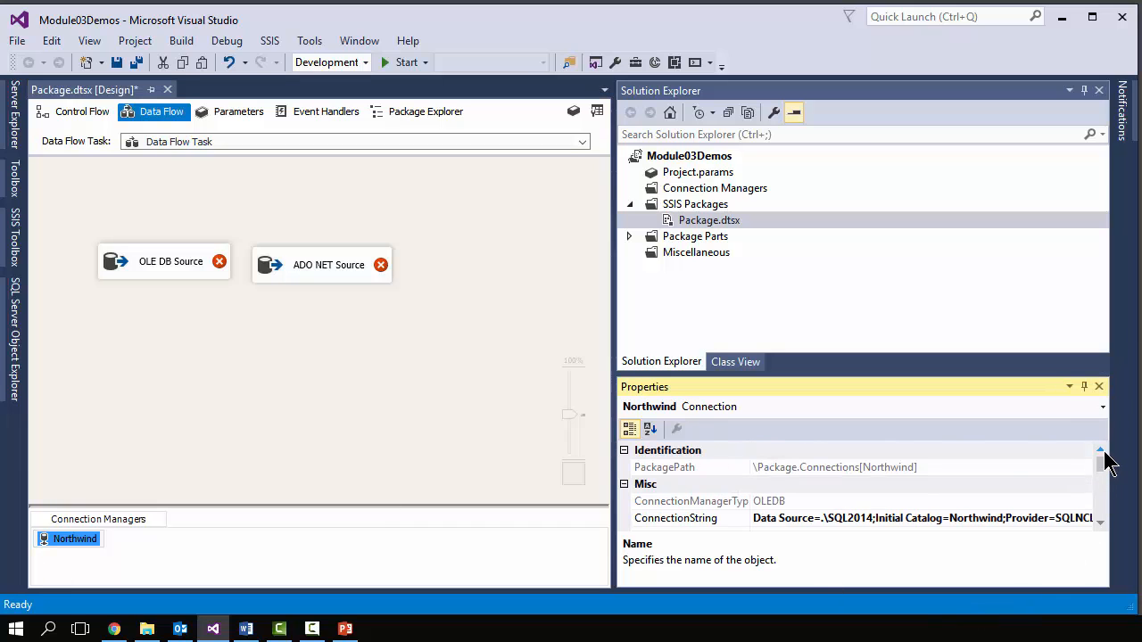
left_click(803, 501)
left_click_drag(803, 501, 718, 501)
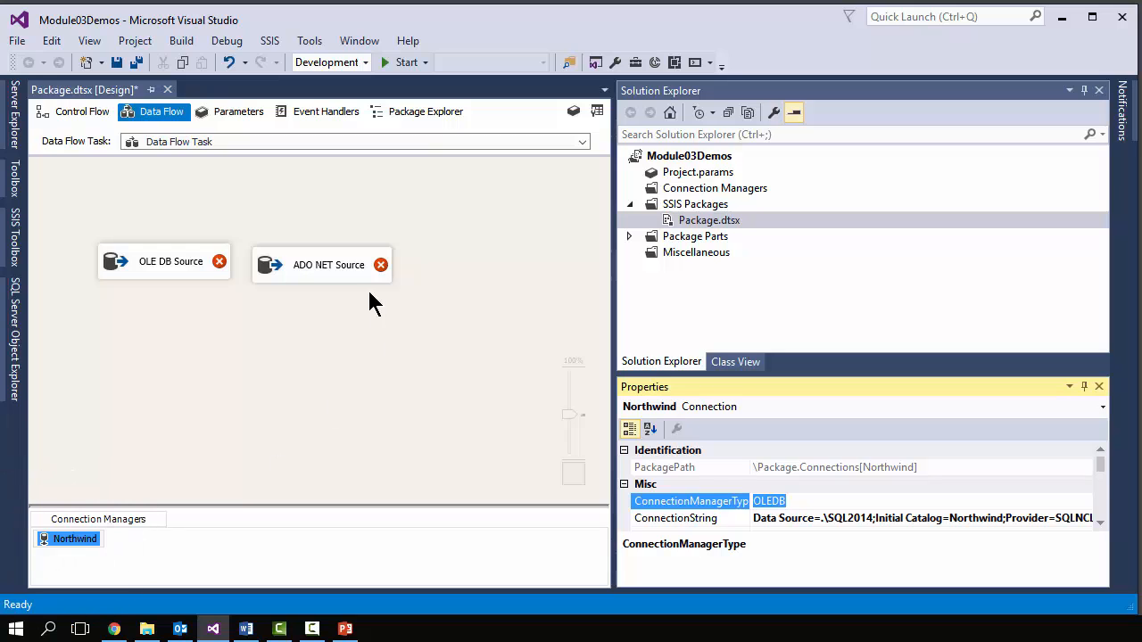
Delete the ADO NET Source and the OLE DB Source from the data flow
left_click(330, 282)
right_click(327, 275)
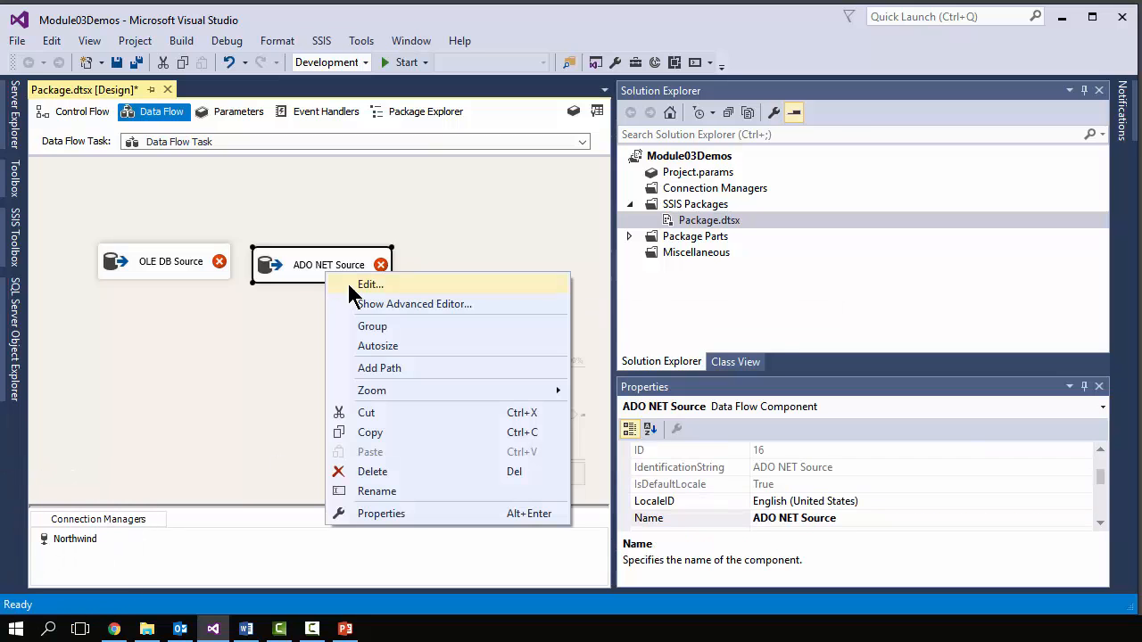
left_click(372, 473)
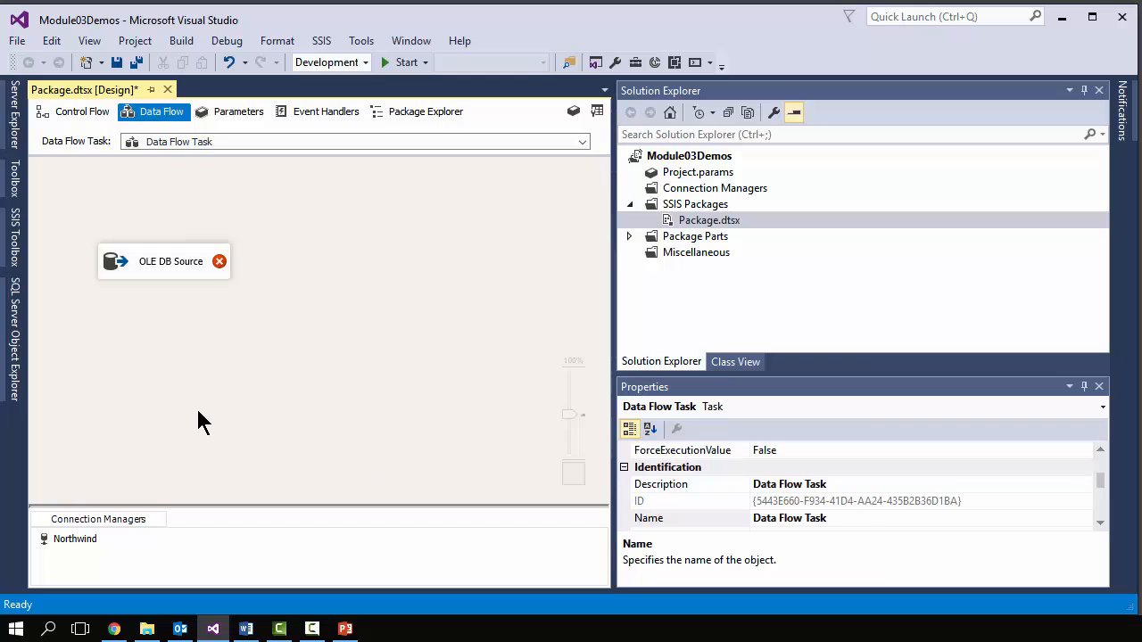
left_click(157, 267)
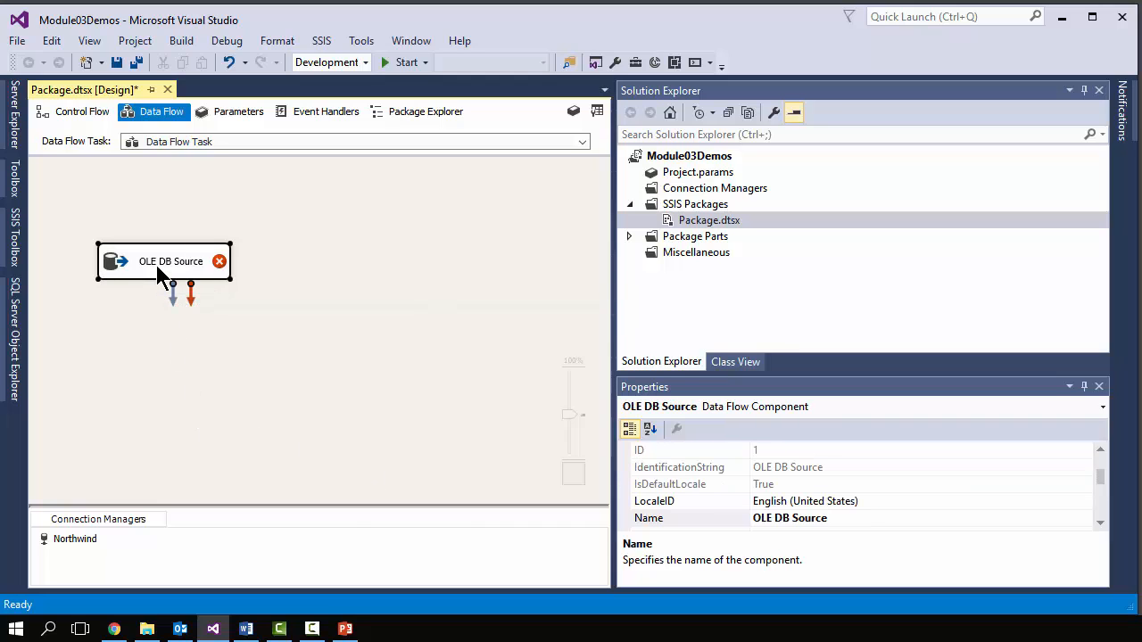
right_click(157, 267)
left_click(206, 466)
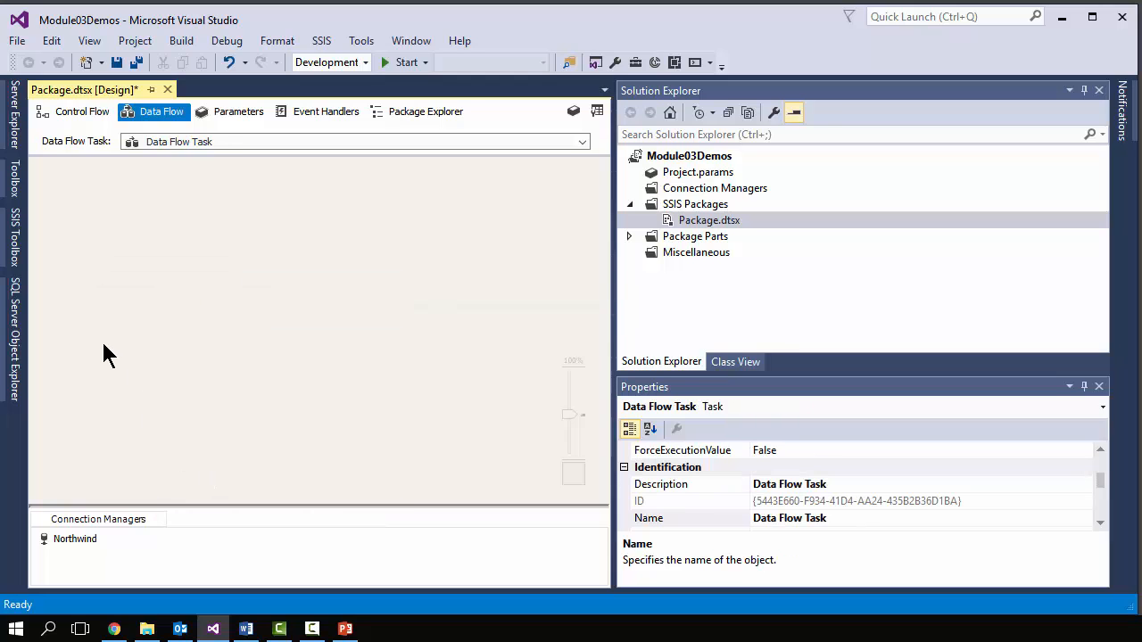
Use Source Assistant to add a SQL Server source with the Northwind connection, and place it near the data flow's upper-left corner
mouse_move(13, 261)
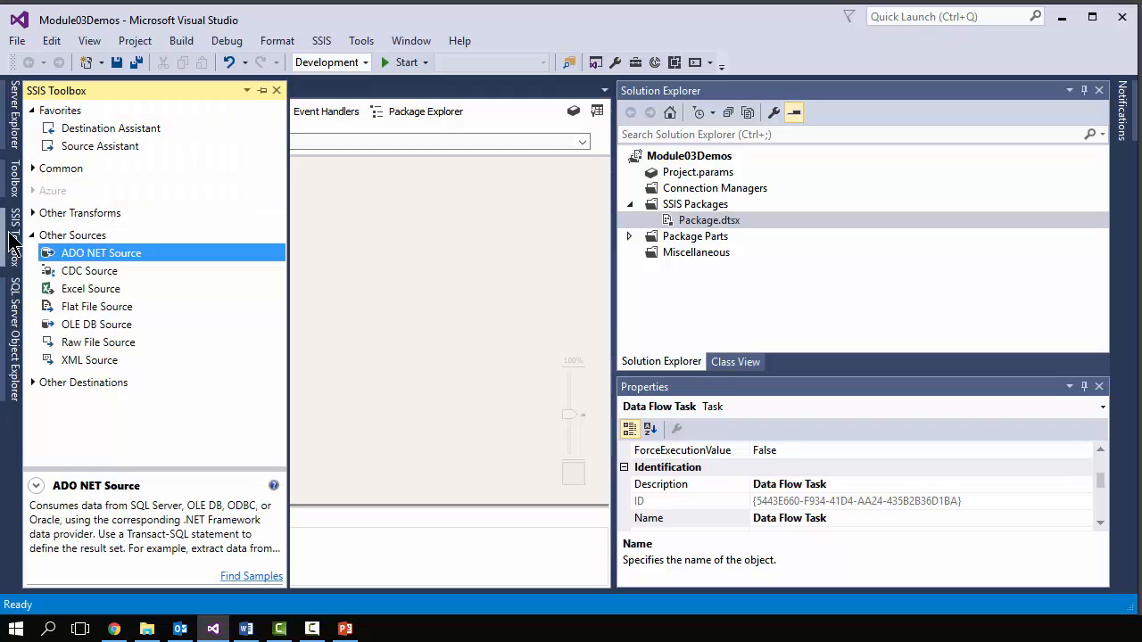
left_click(91, 148)
left_click_drag(92, 149, 326, 233)
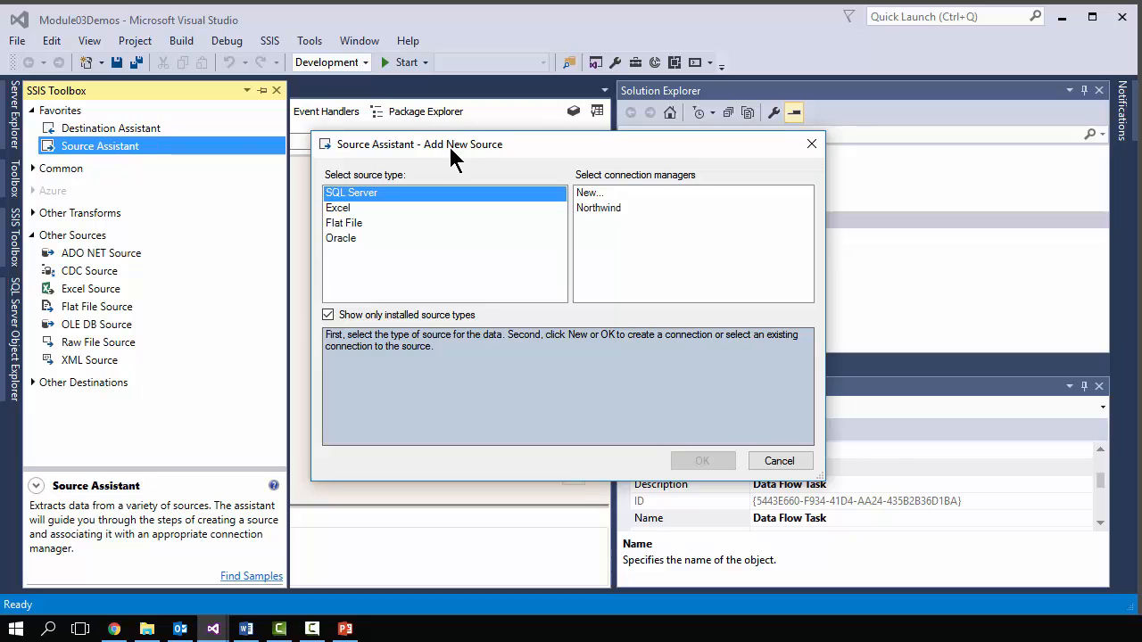
left_click_drag(449, 146, 398, 157)
left_click(542, 220)
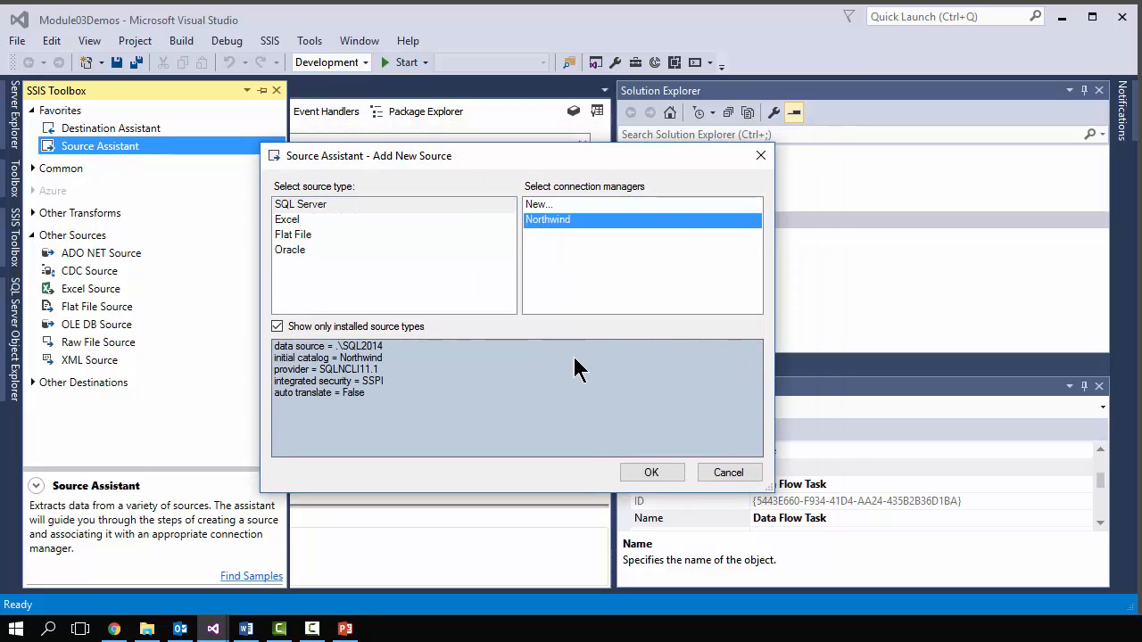
left_click(651, 473)
left_click_drag(387, 256, 152, 233)
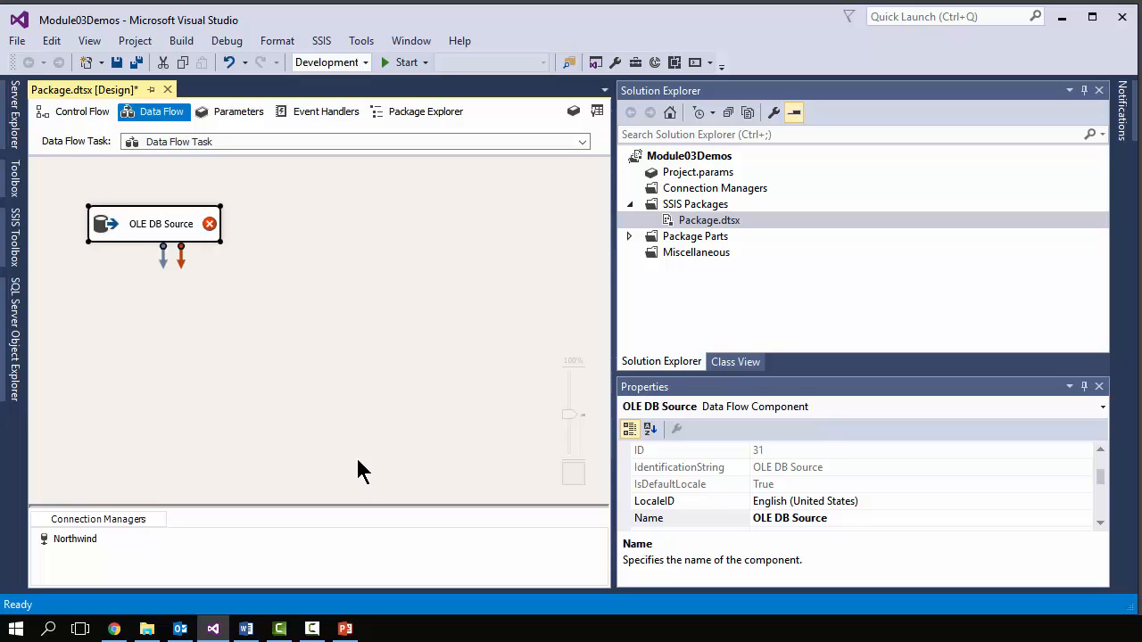
Select [dbo].[Products] as the table that the OLE DB Source reads through Northwind
double_click(161, 234)
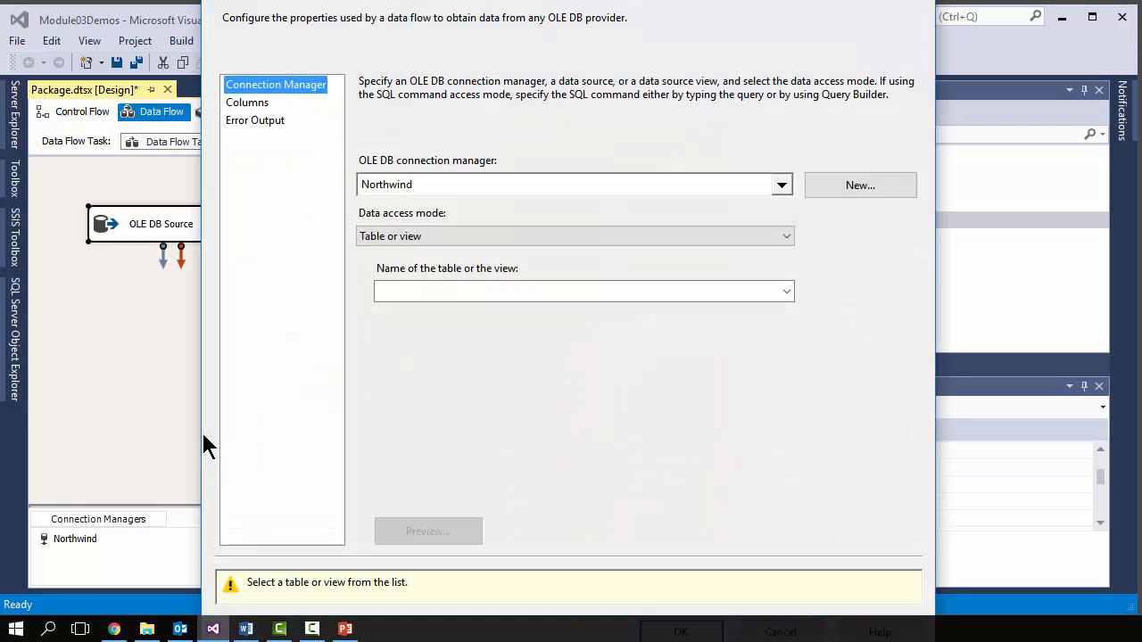
left_click(444, 292)
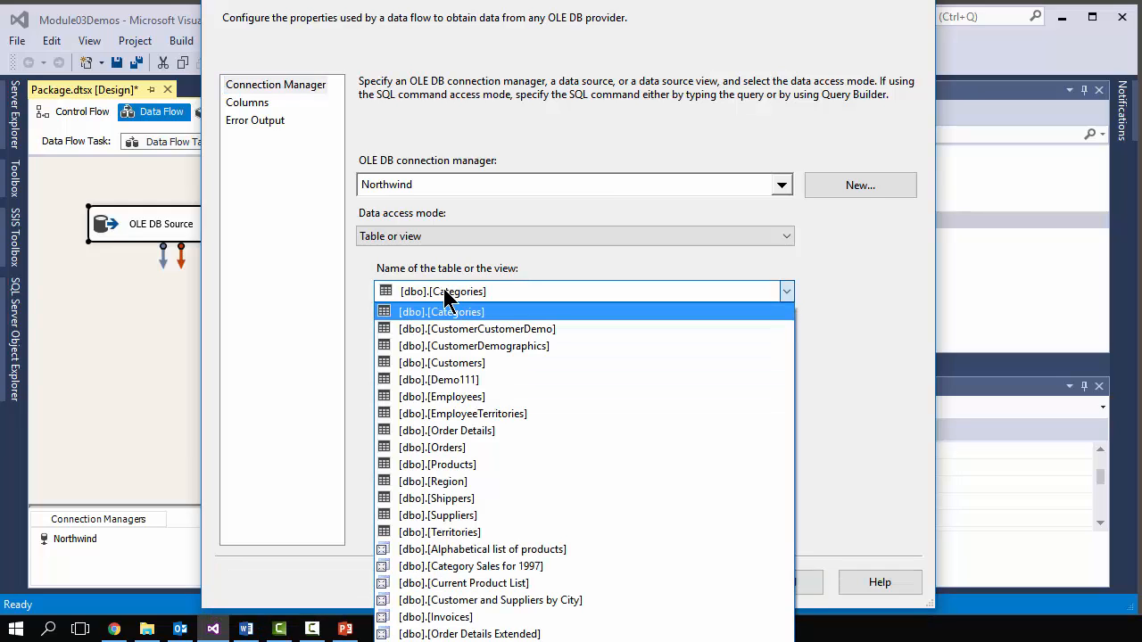
left_click(435, 465)
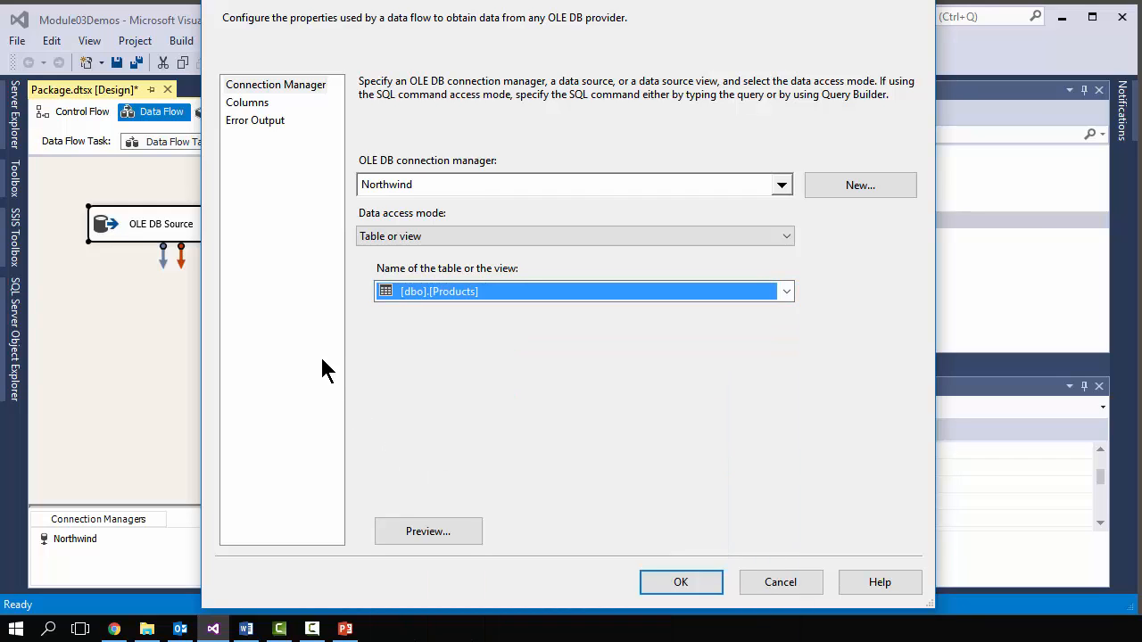
Preview the Products data and restrict the OLE DB Source's output columns to ProductName and UnitPrice
left_click(426, 532)
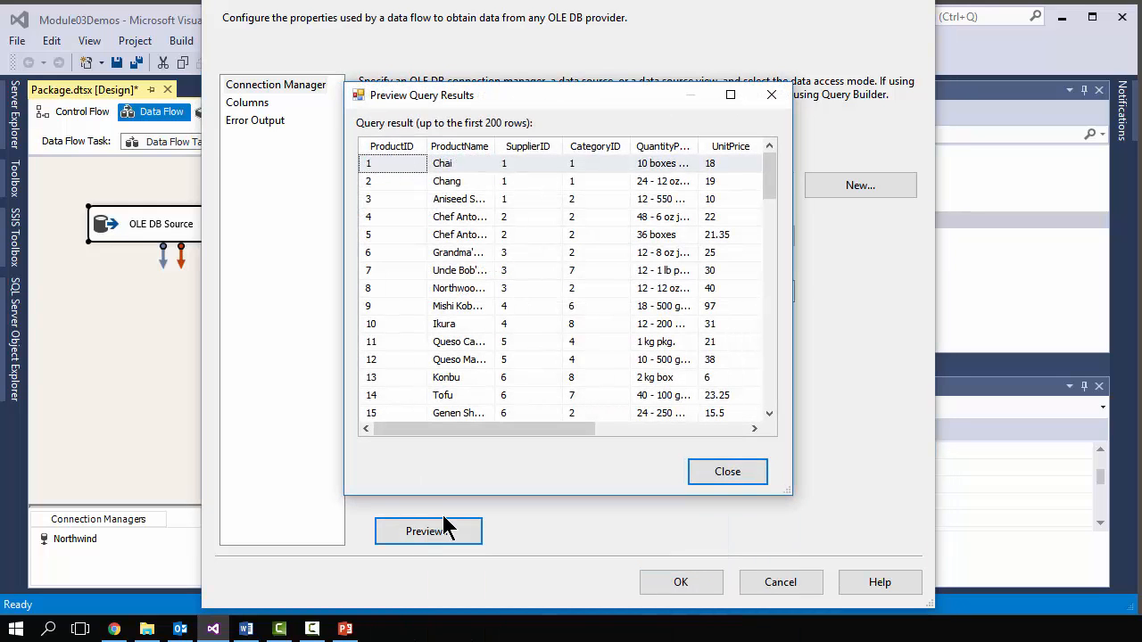
left_click(727, 473)
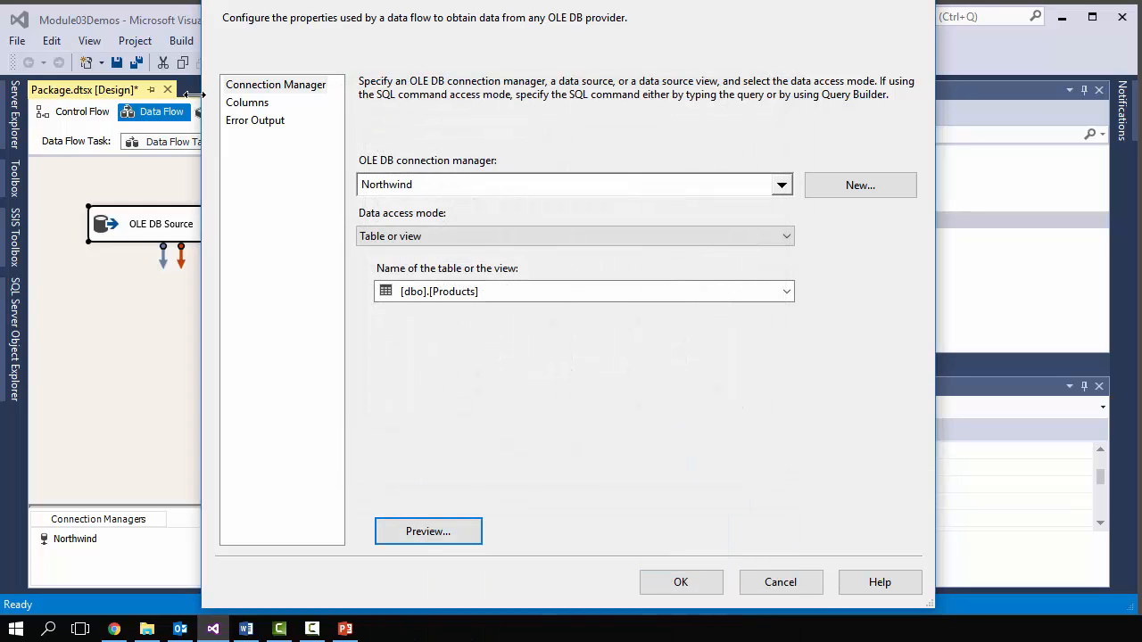
left_click(249, 103)
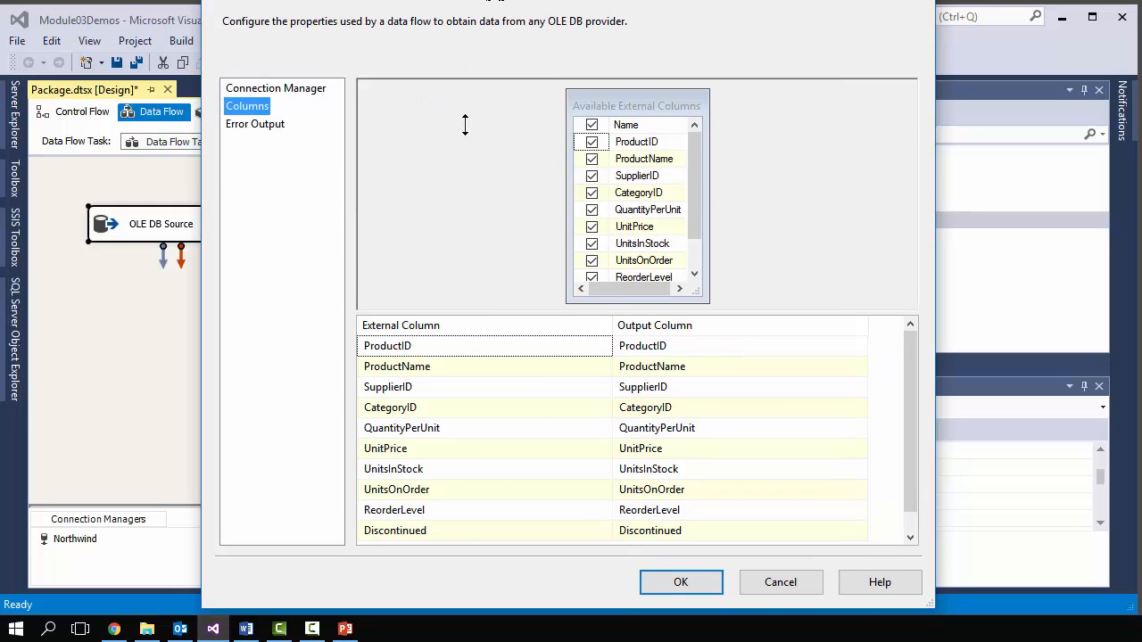
left_click_drag(477, 4, 366, 58)
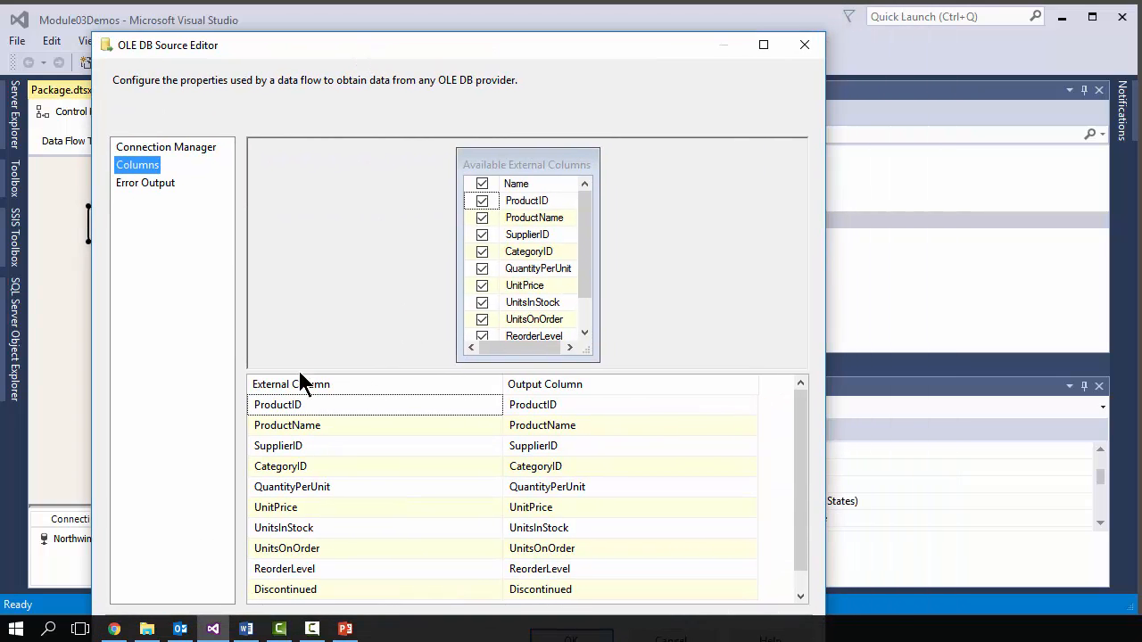
left_click(483, 184)
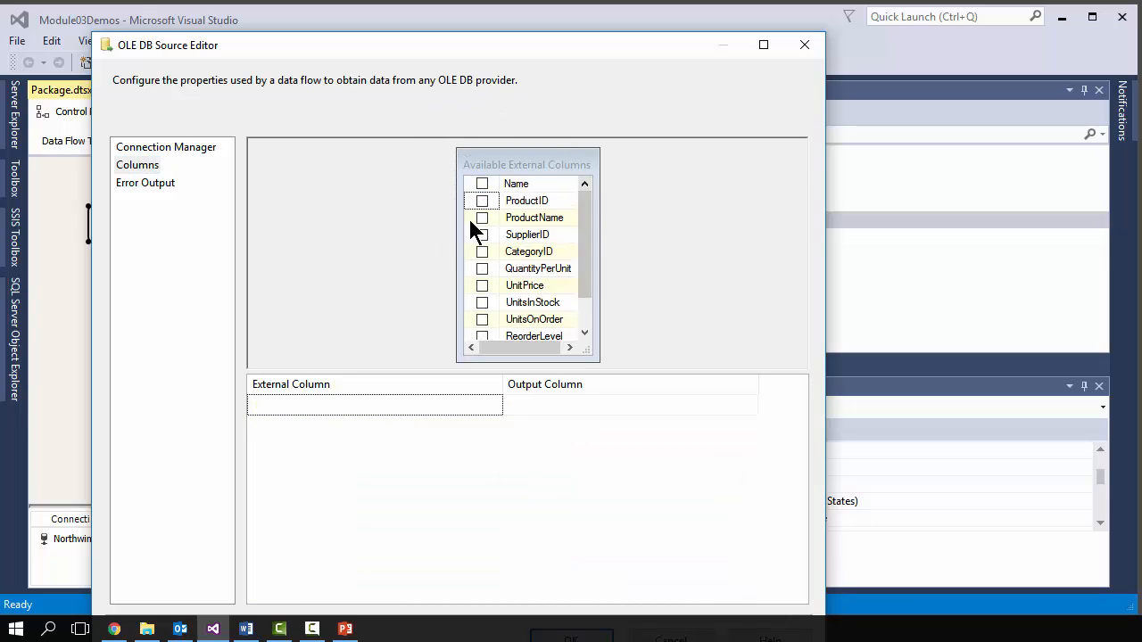
left_click(482, 218)
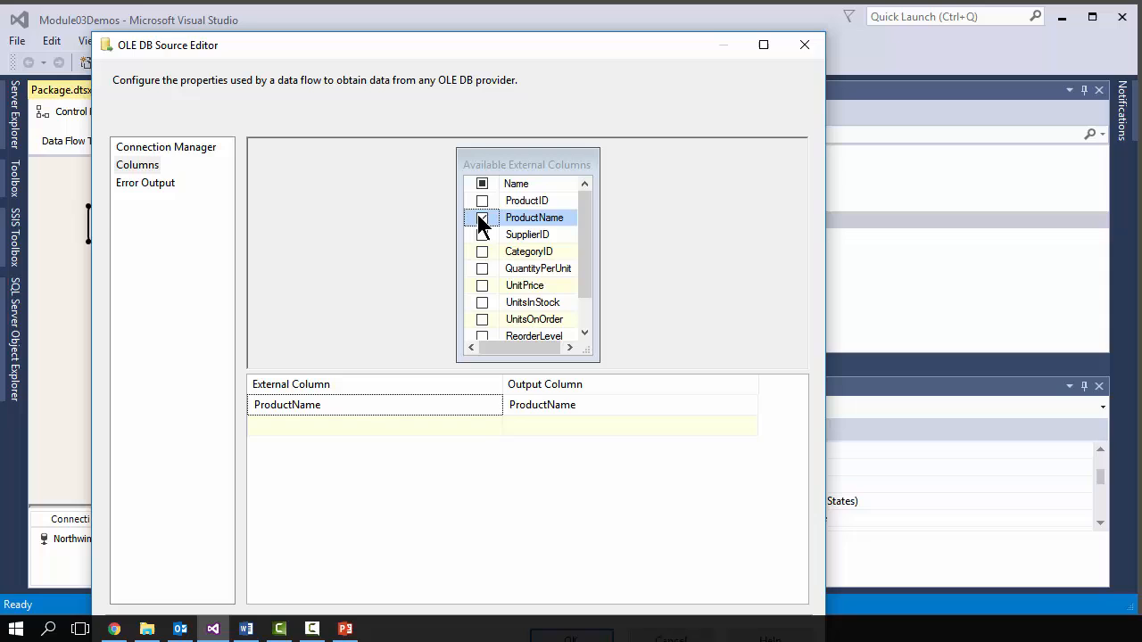
left_click(482, 286)
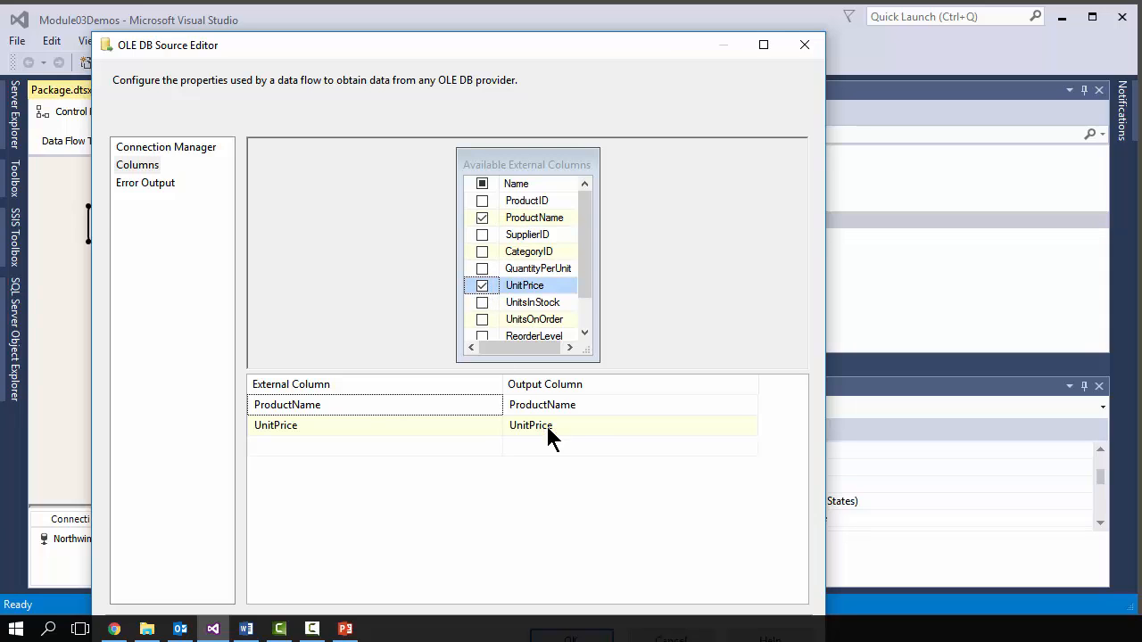
left_click_drag(538, 34, 532, 121)
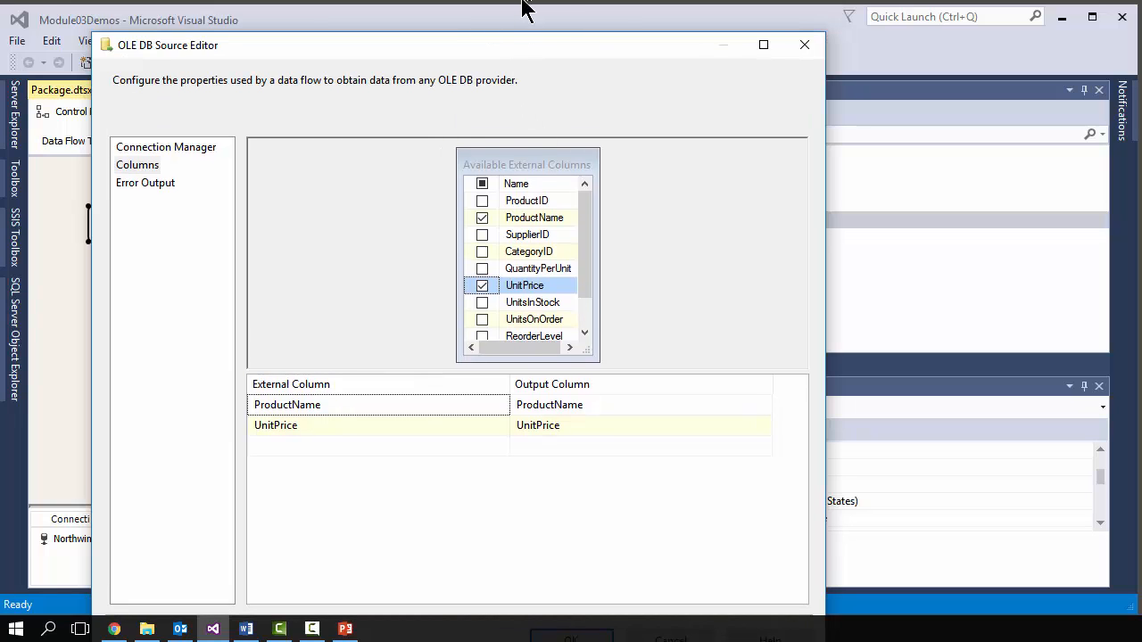
left_click_drag(527, 45, 521, 0)
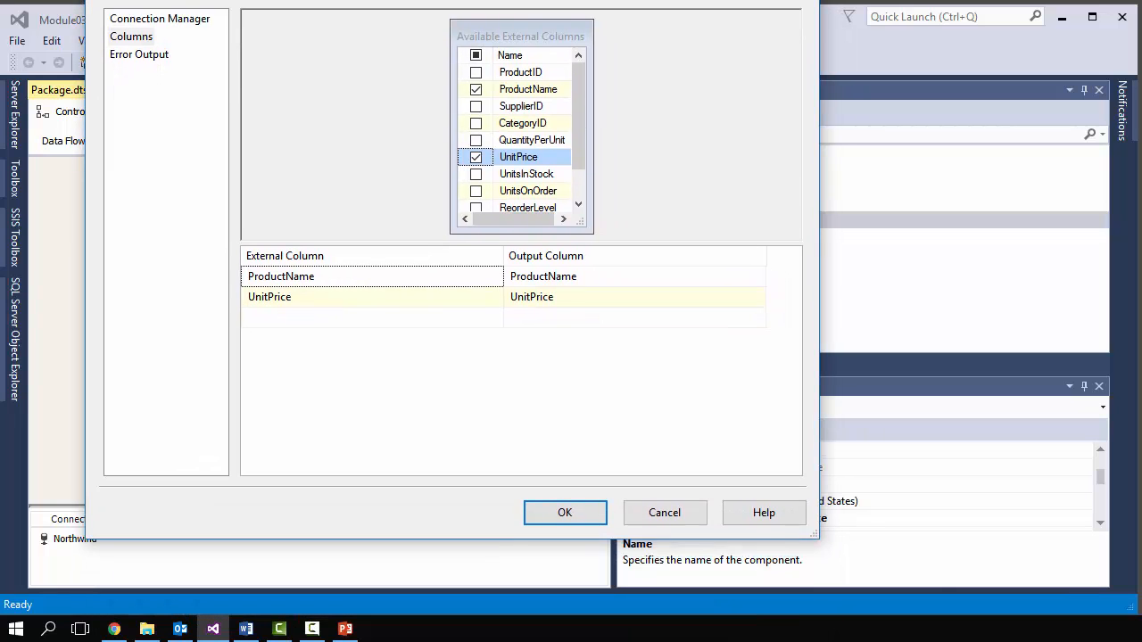
left_click(565, 516)
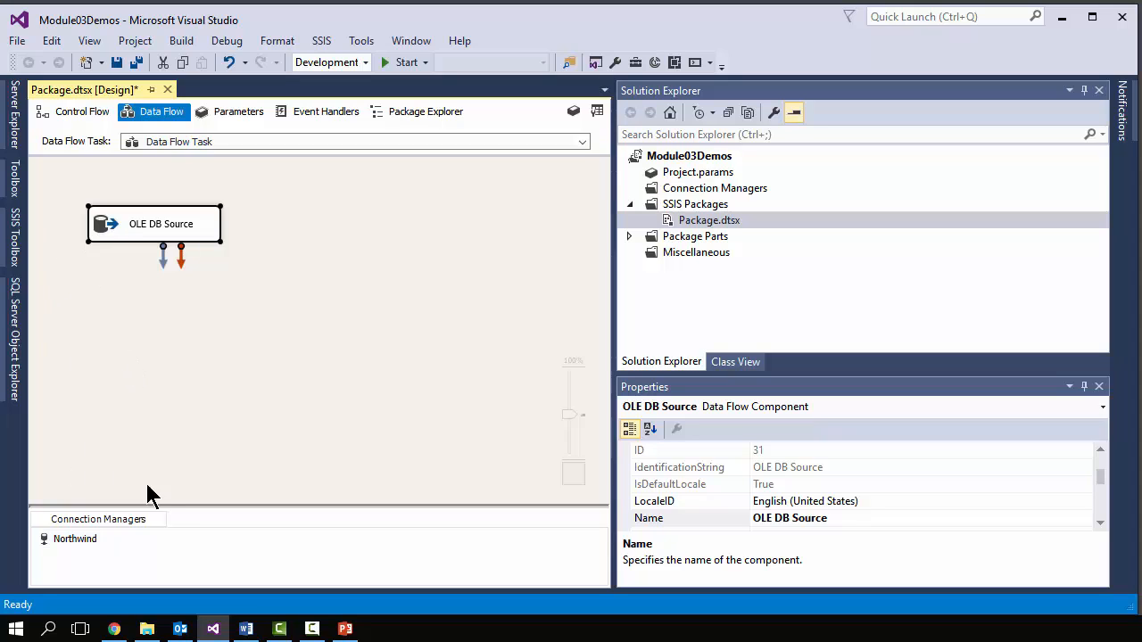
Examine the destination types offered by Destination Assistant, both with and without the installed-only filter
key("ctrl")
key("ctrl")
left_click(11, 237)
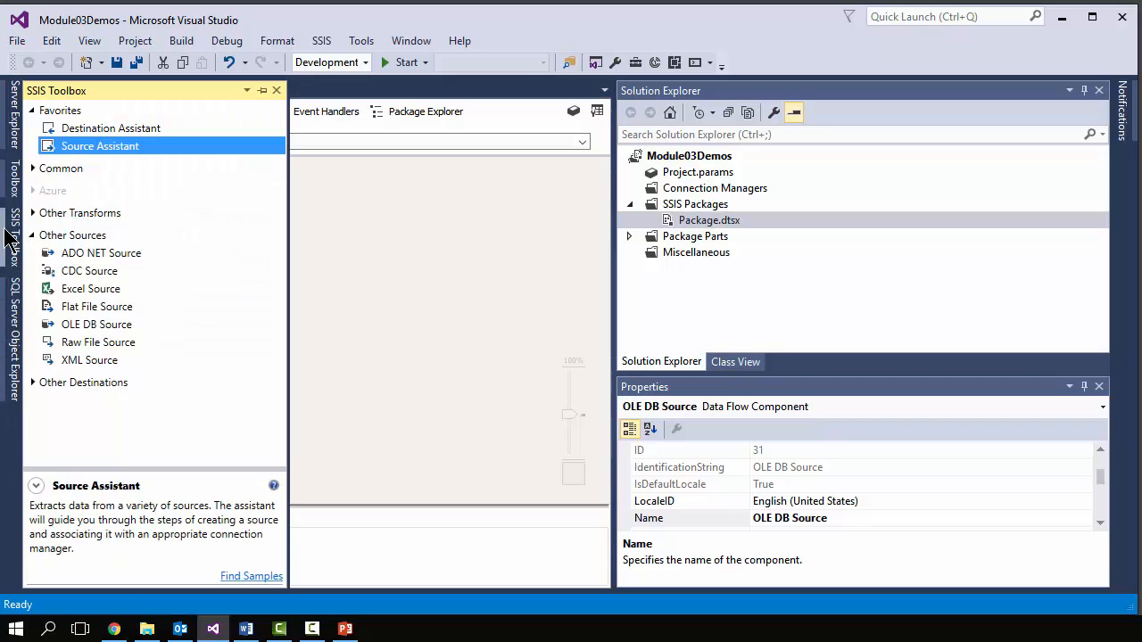
left_click(100, 129)
left_click_drag(65, 127, 338, 326)
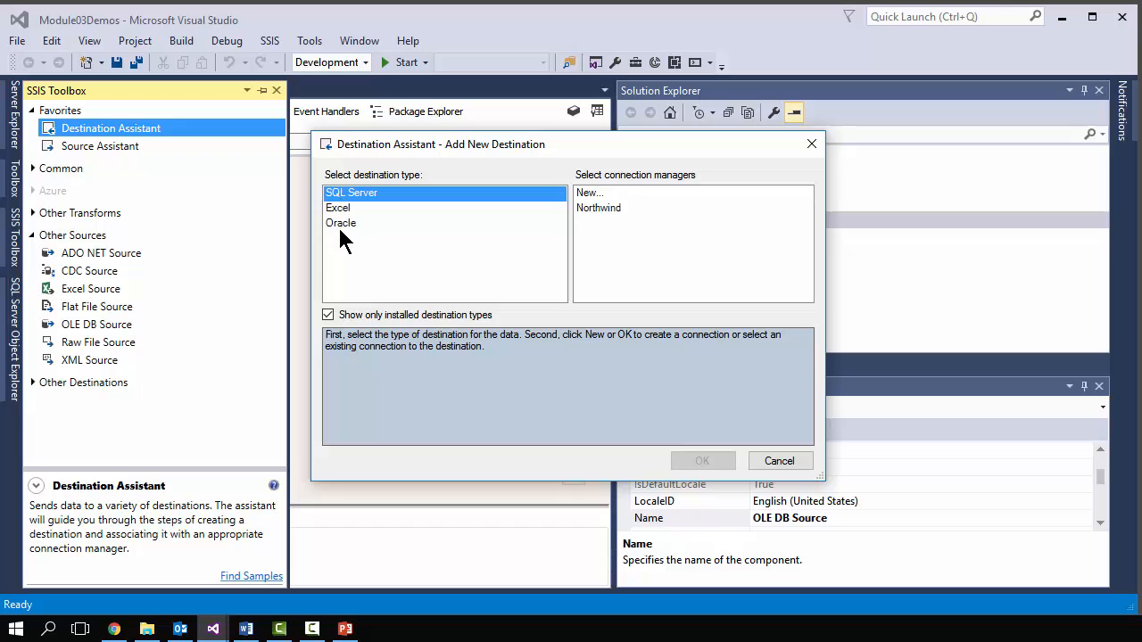
left_click(328, 315)
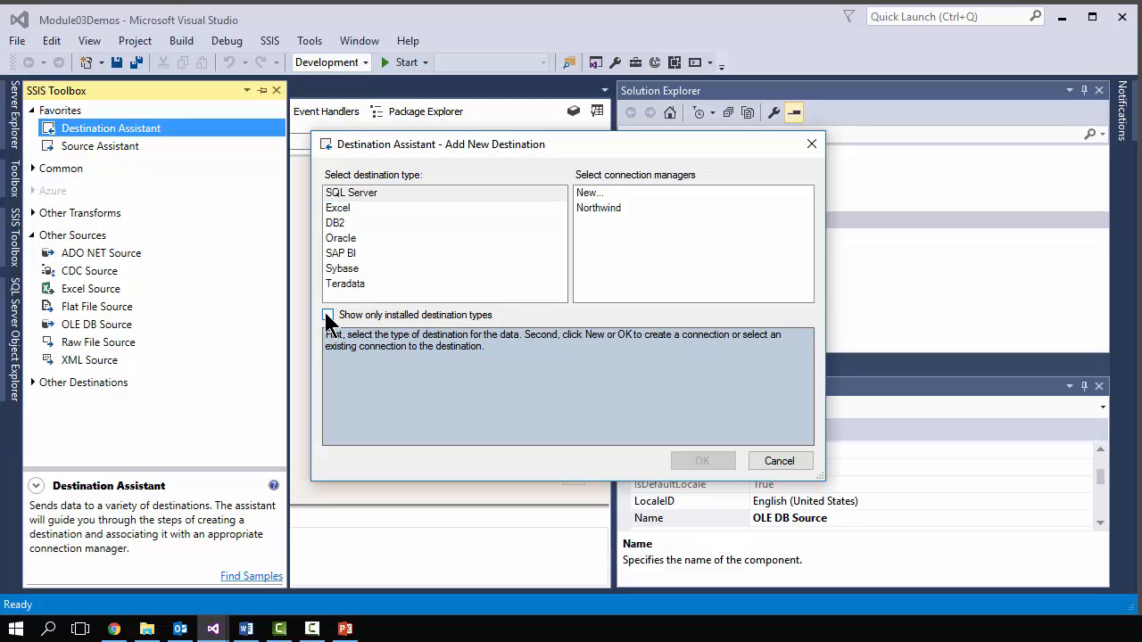
left_click(327, 315)
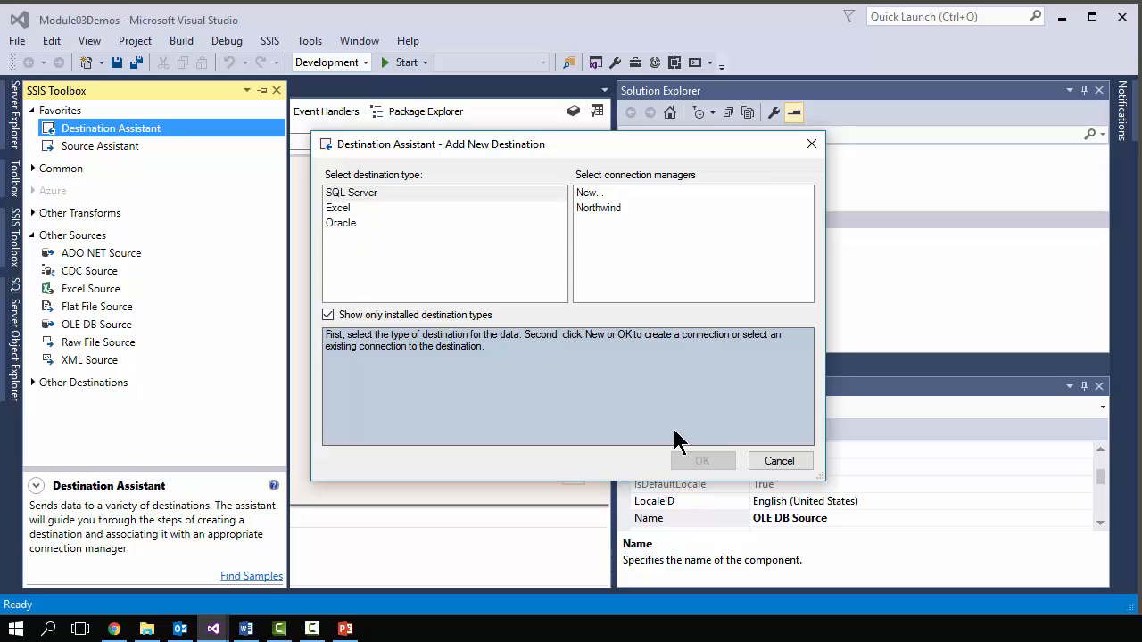
left_click(789, 464)
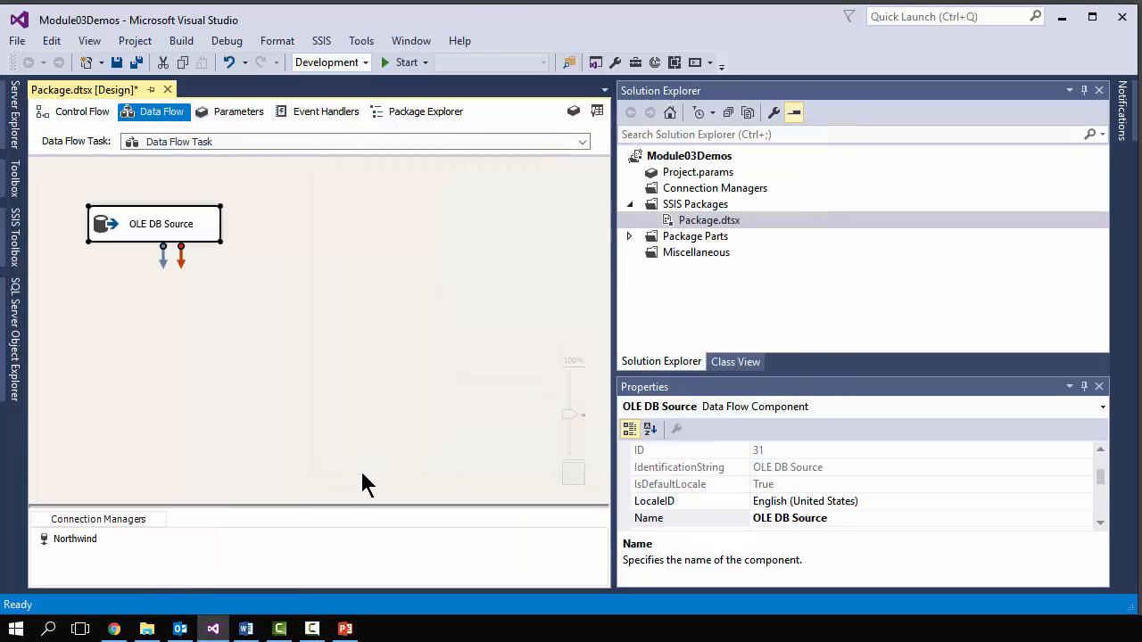
Add a Flat File Source below the OLE DB Source and try to connect the OLE DB Source's data output to it
left_click(20, 259)
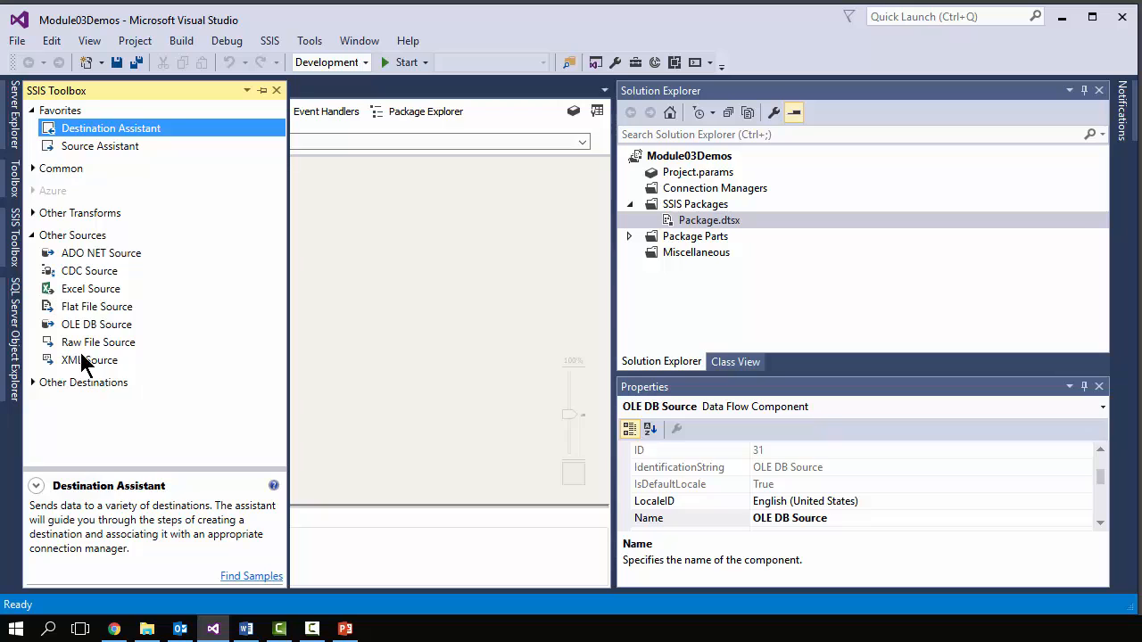
left_click(74, 308)
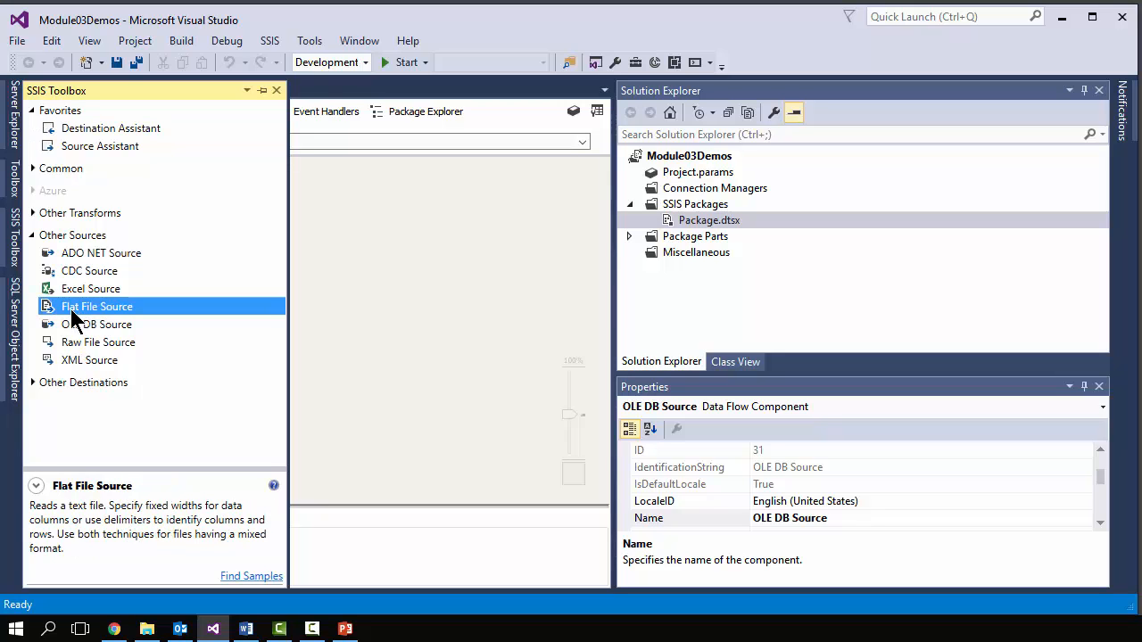
left_click_drag(70, 309, 238, 337)
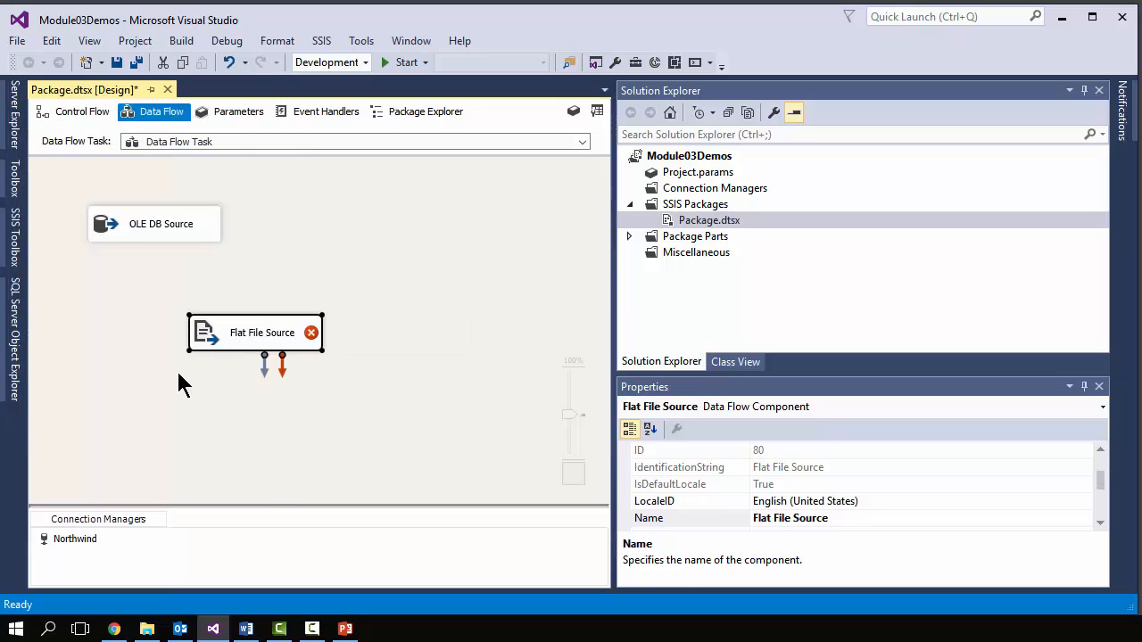
mouse_move(312, 333)
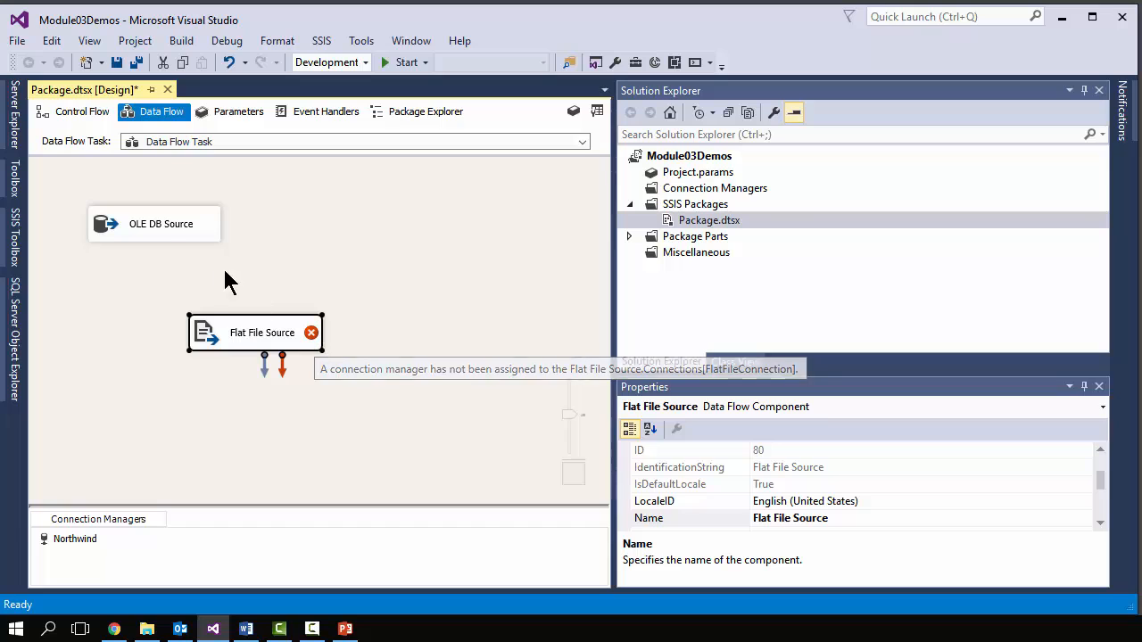
left_click(164, 246)
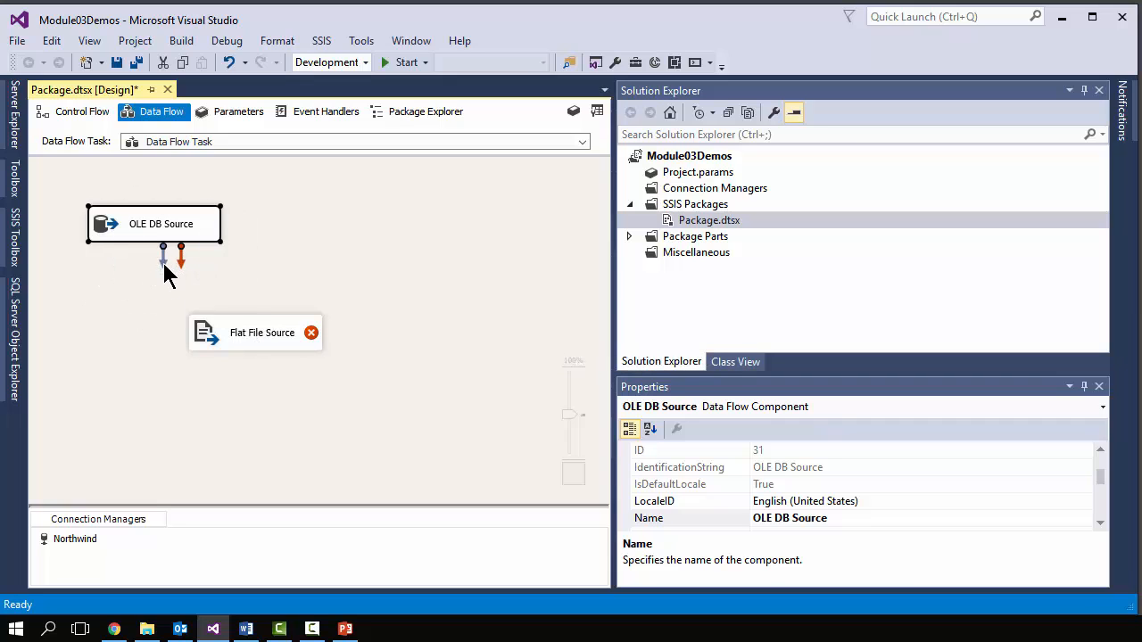
left_click_drag(226, 318, 241, 332)
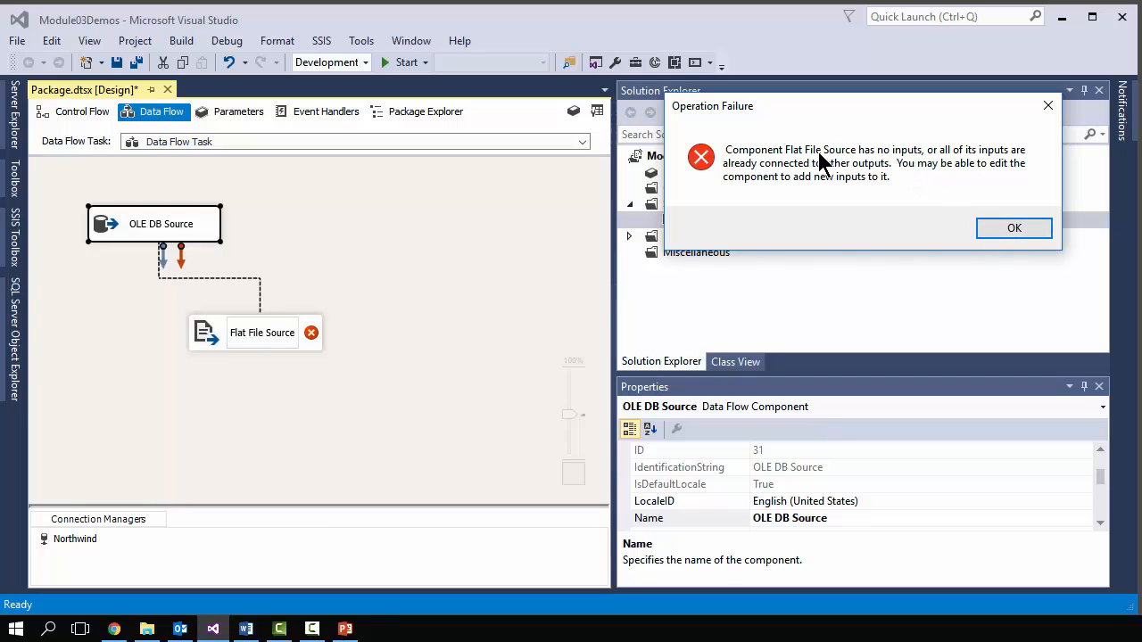
left_click(1013, 232)
Delete the Flat File Source from the data flow
left_click(221, 346)
right_click(219, 338)
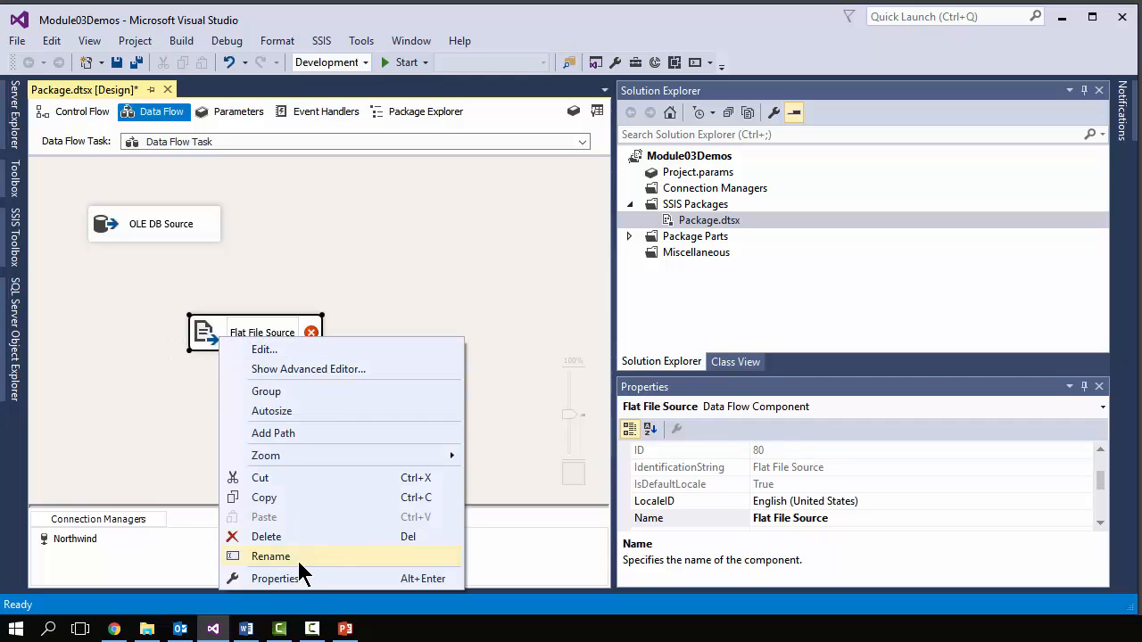
left_click(275, 537)
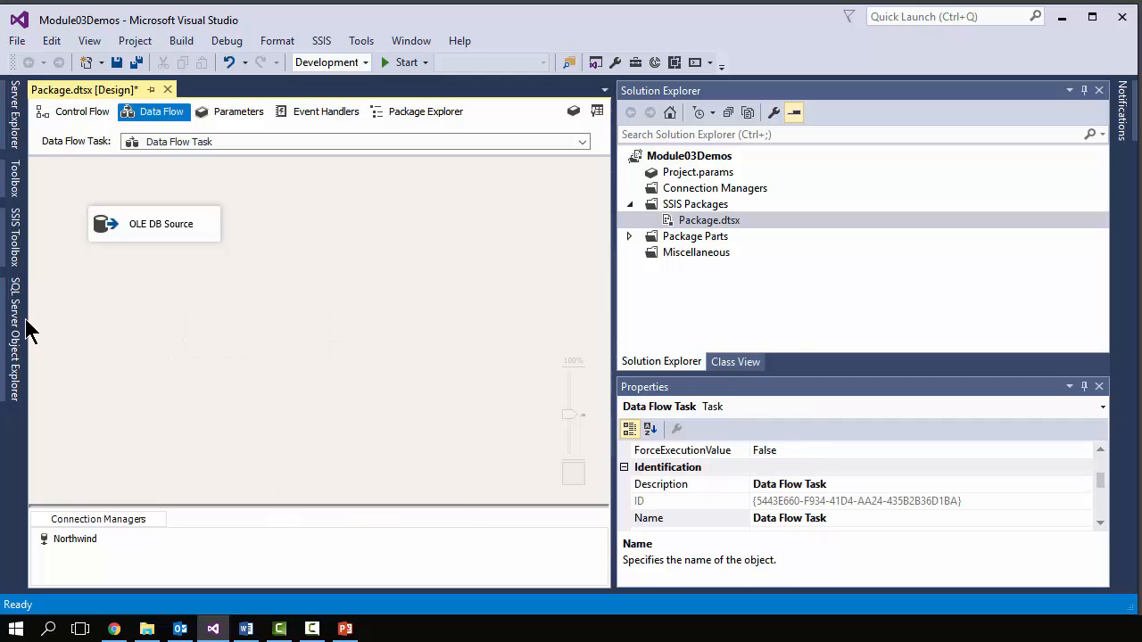
Add a Flat File Destination to the data flow, below and to the right of the OLE DB Source
left_click(16, 257)
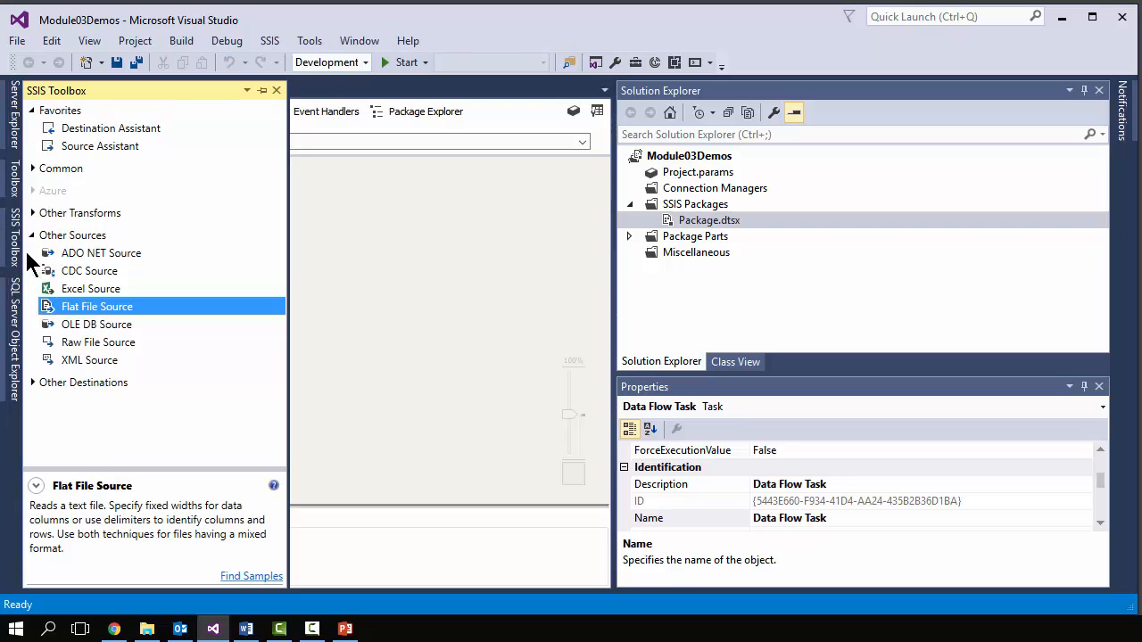
left_click(31, 235)
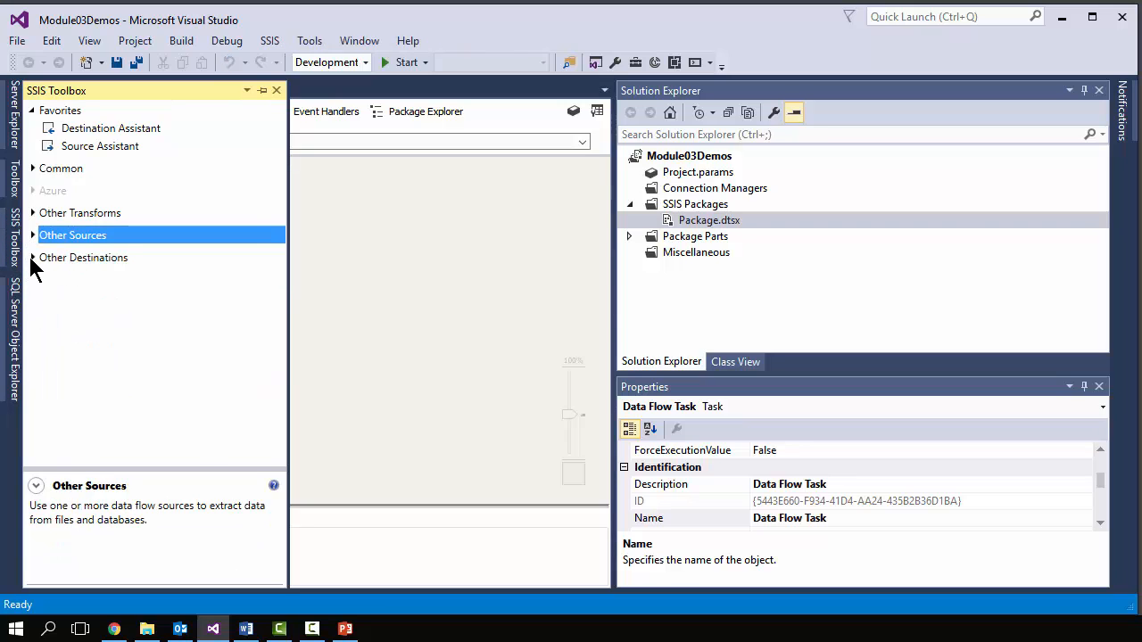
left_click(32, 258)
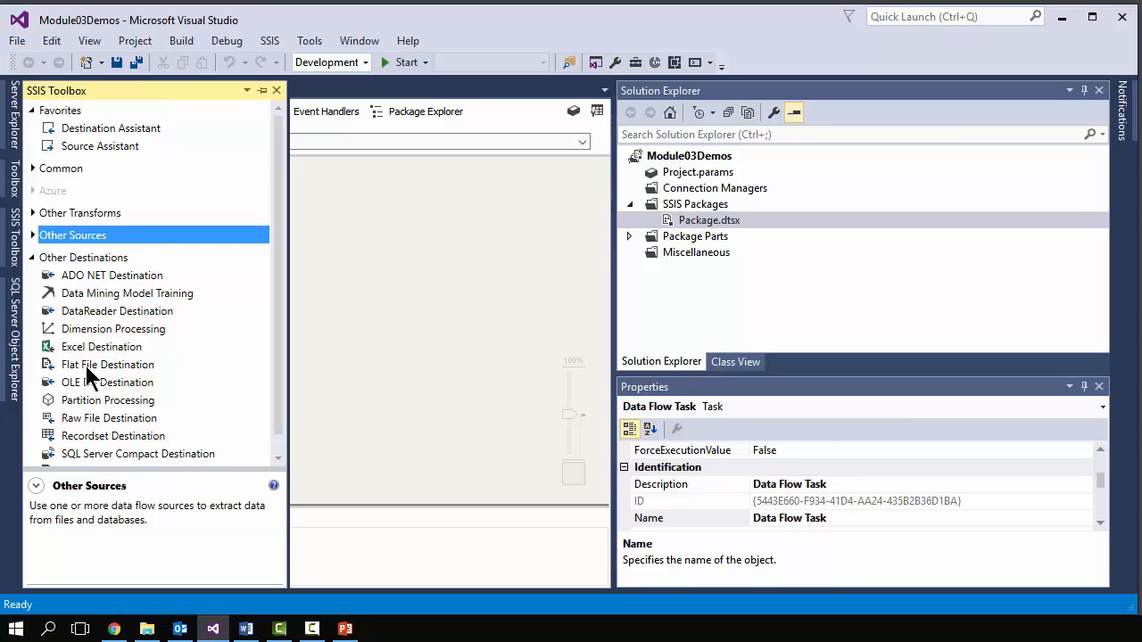
left_click_drag(85, 366, 350, 378)
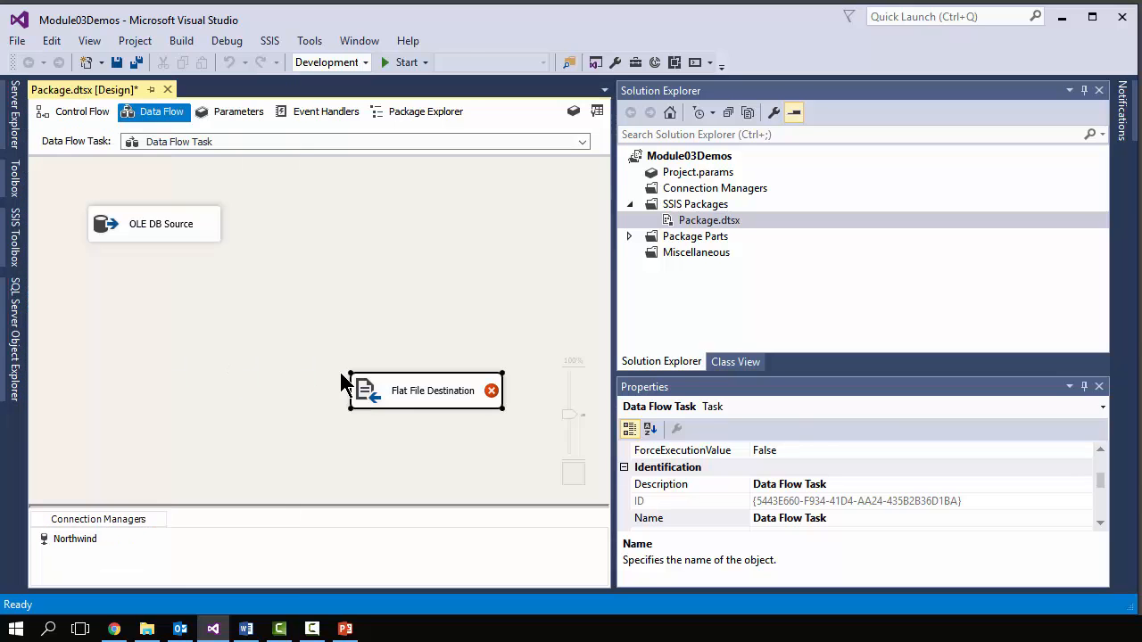
left_click(19, 250)
left_click_drag(97, 131, 329, 235)
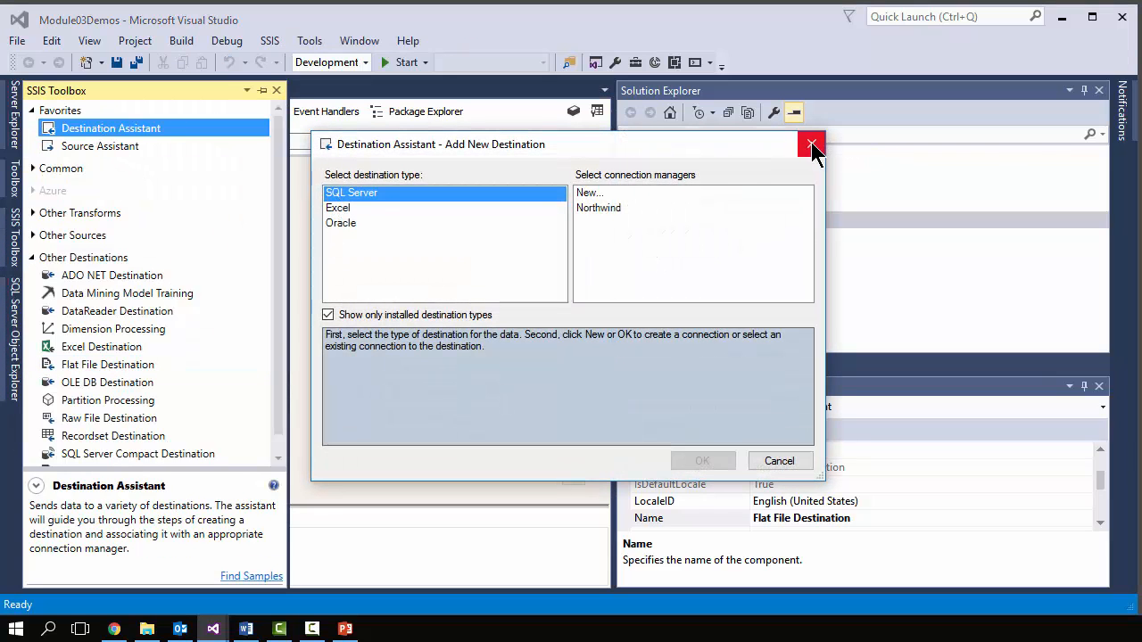
left_click(812, 146)
Move the Flat File Destination closer beneath the OLE DB Source and connect the source's data output to it
left_click_drag(387, 394, 197, 366)
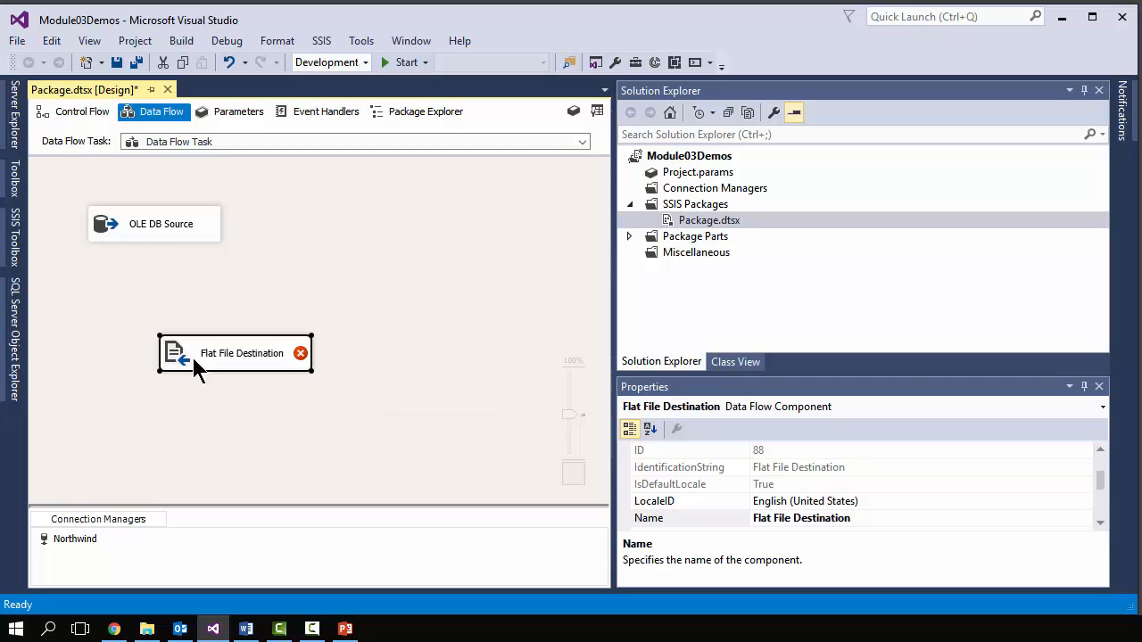
left_click(147, 229)
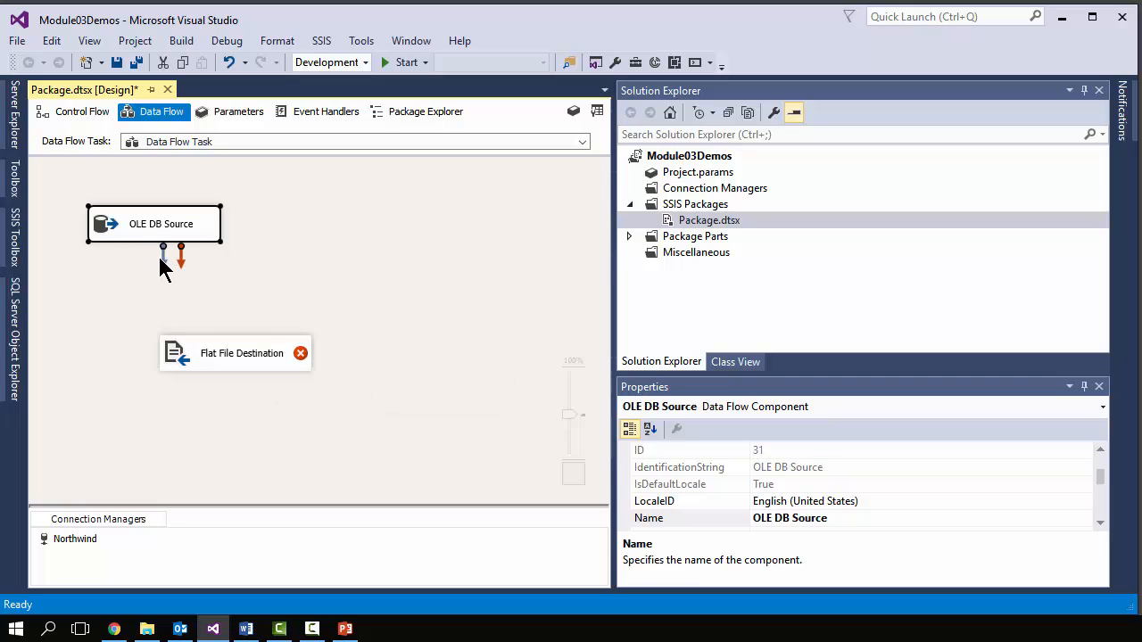
left_click_drag(161, 262, 237, 347)
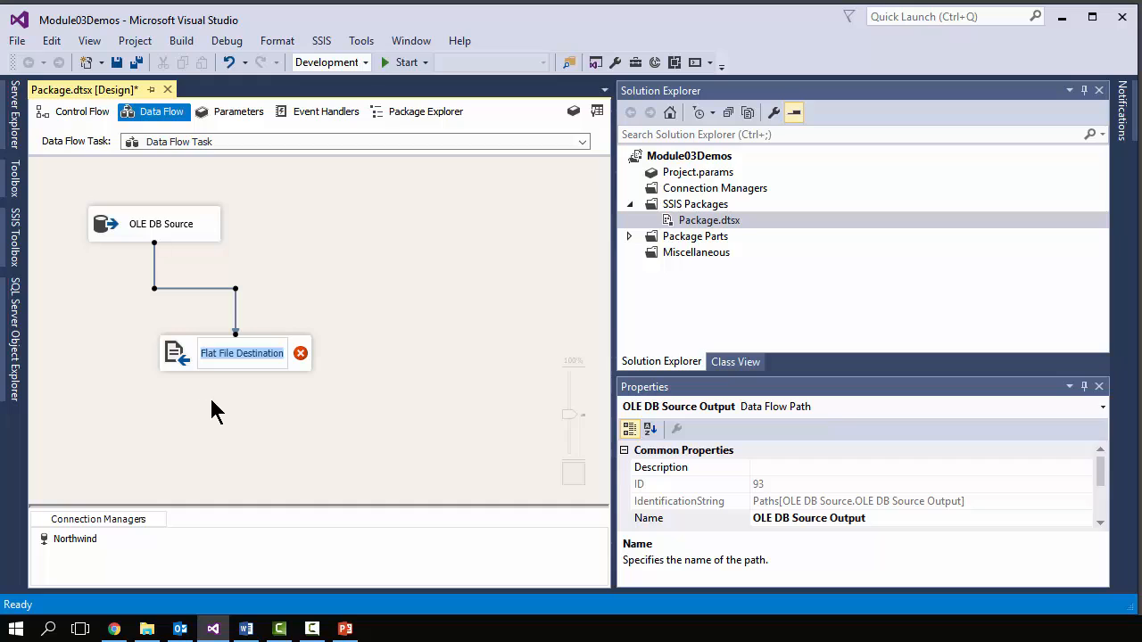
Examine the column metadata of the data flow path between the OLE DB Source and the Flat File Destination
double_click(203, 288)
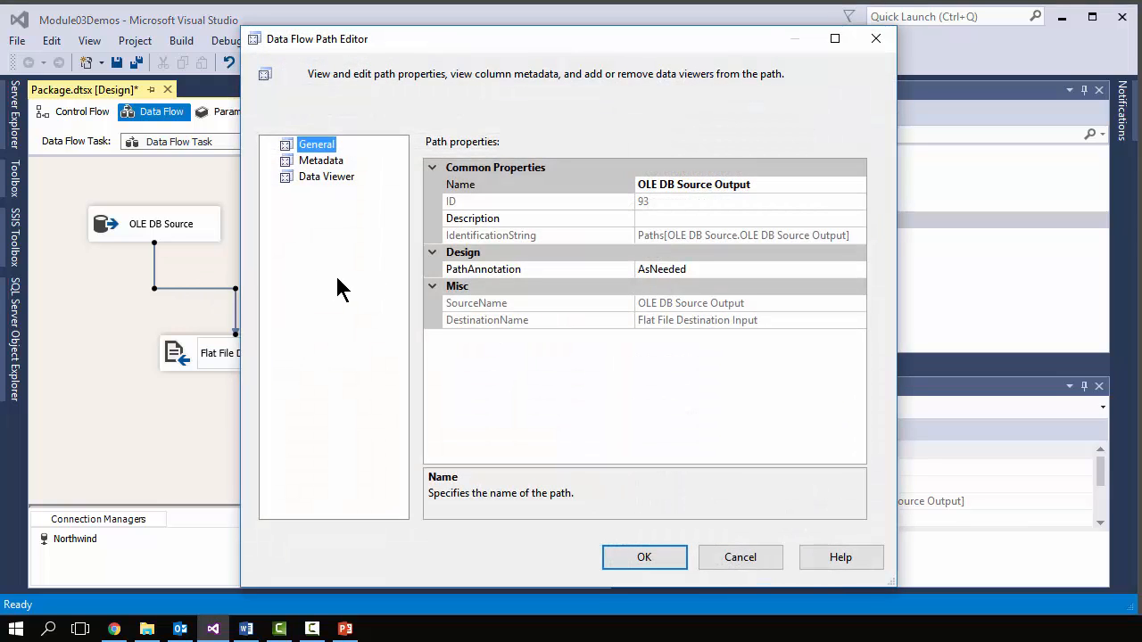
left_click(326, 162)
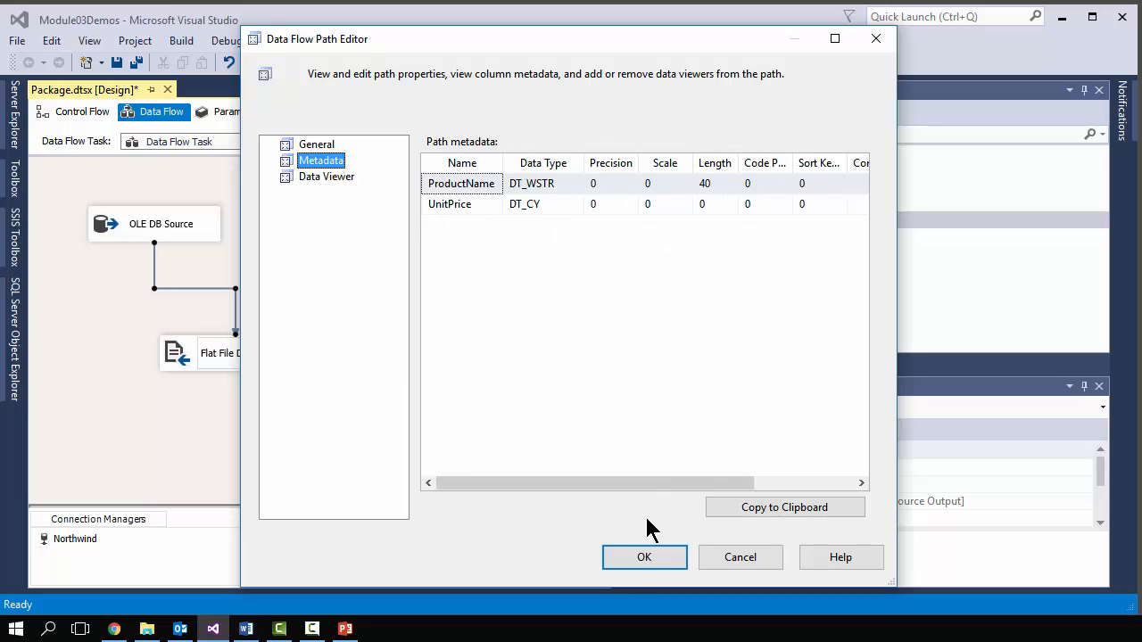
left_click(639, 559)
left_click(155, 401)
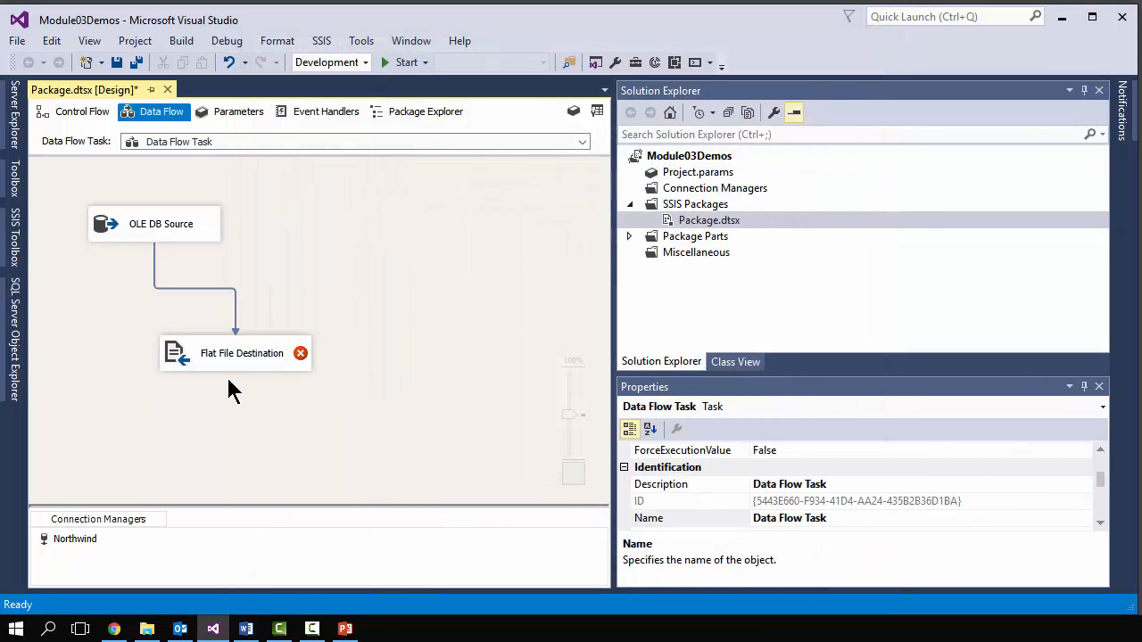
Create a new connection manager for the Flat File Destination using the Delimited file format
double_click(189, 362)
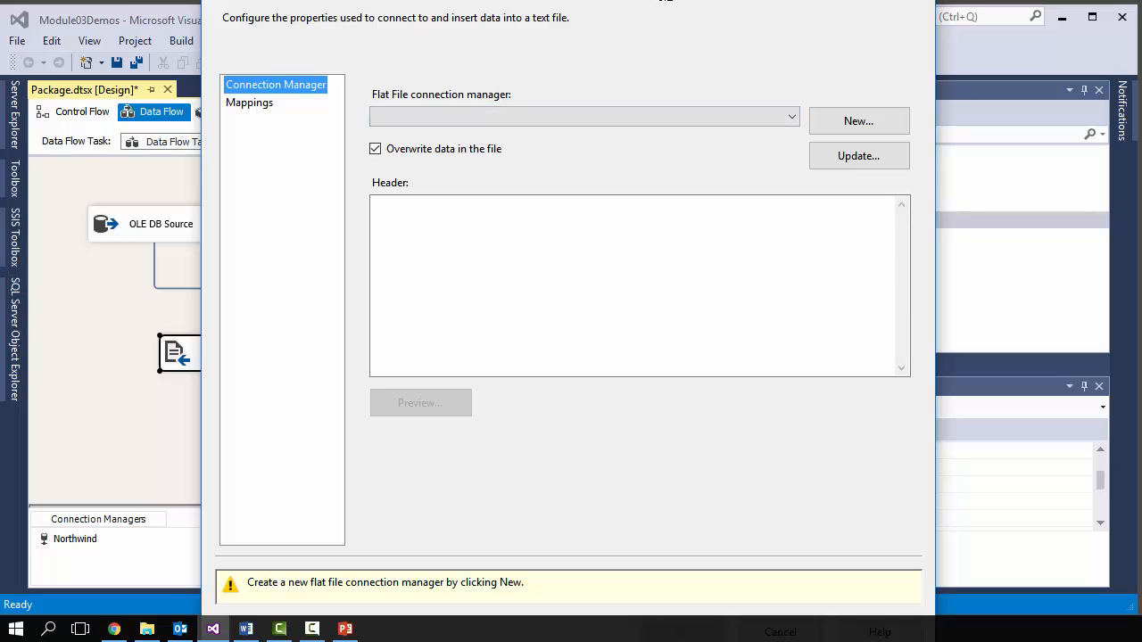
left_click_drag(530, 2, 527, 58)
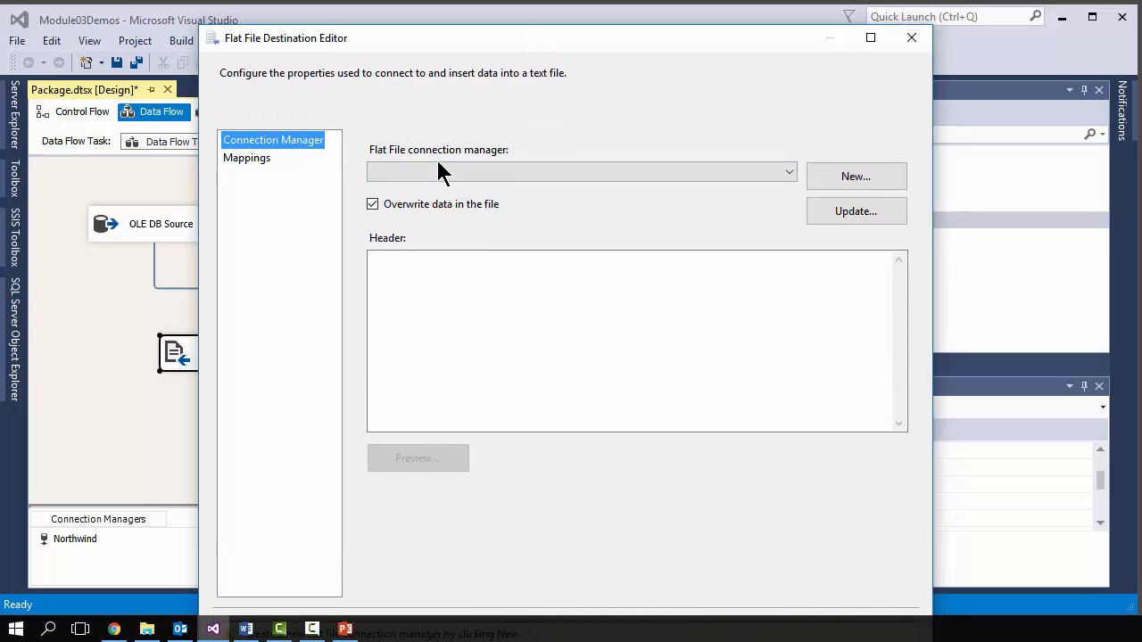
left_click(848, 182)
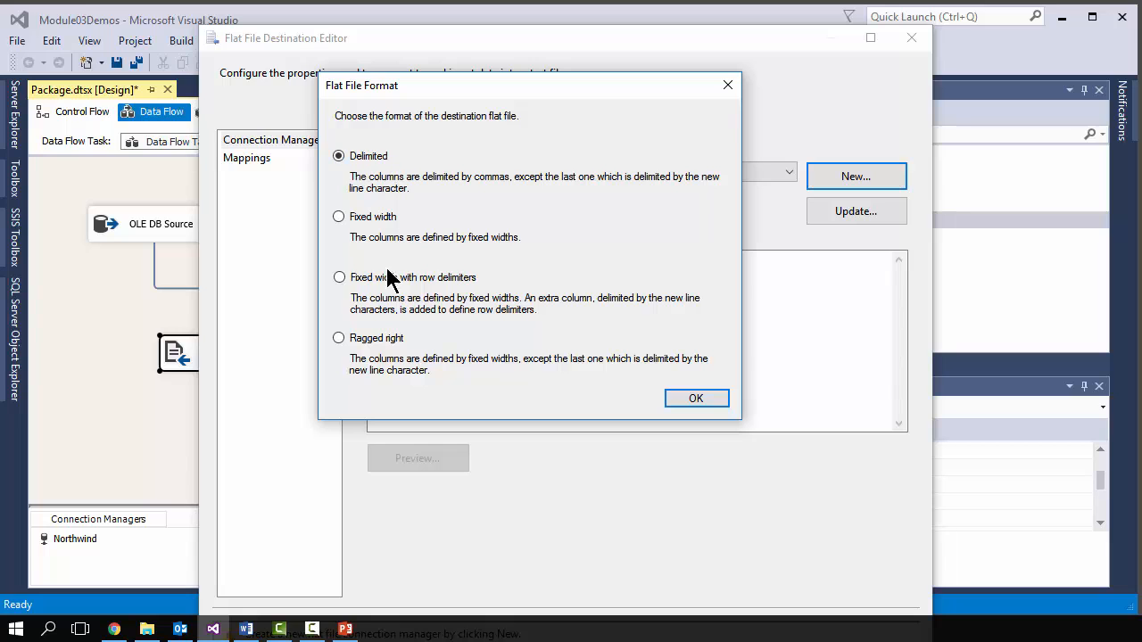
left_click(687, 398)
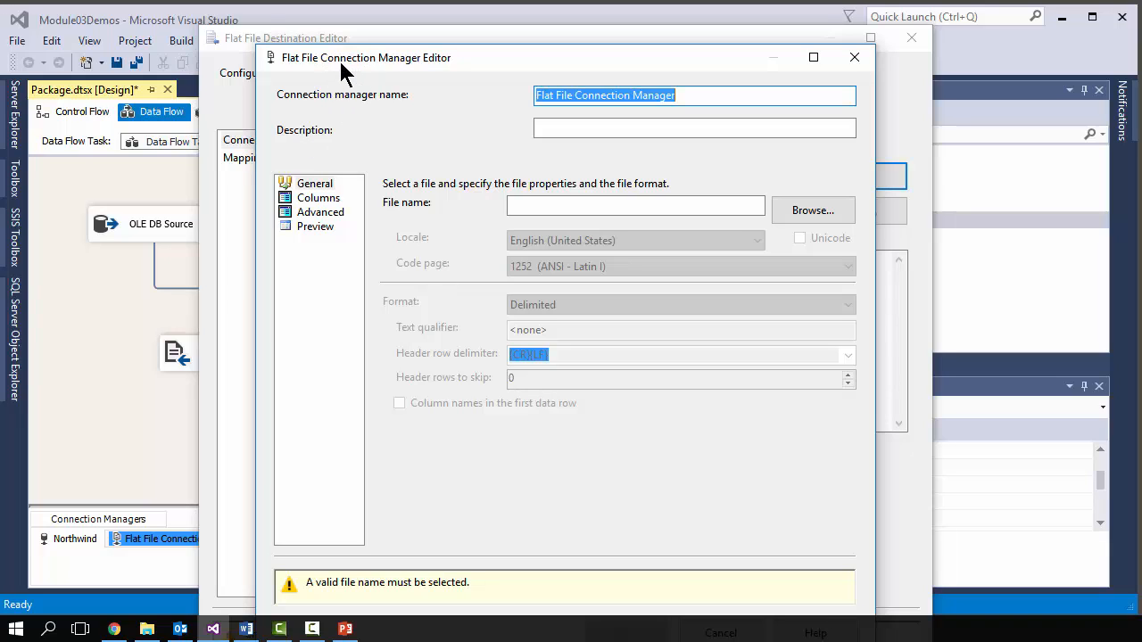
Set the output file to FlatFileDemo in the Module03Demos folder and enable column names in the first data row
left_click(806, 211)
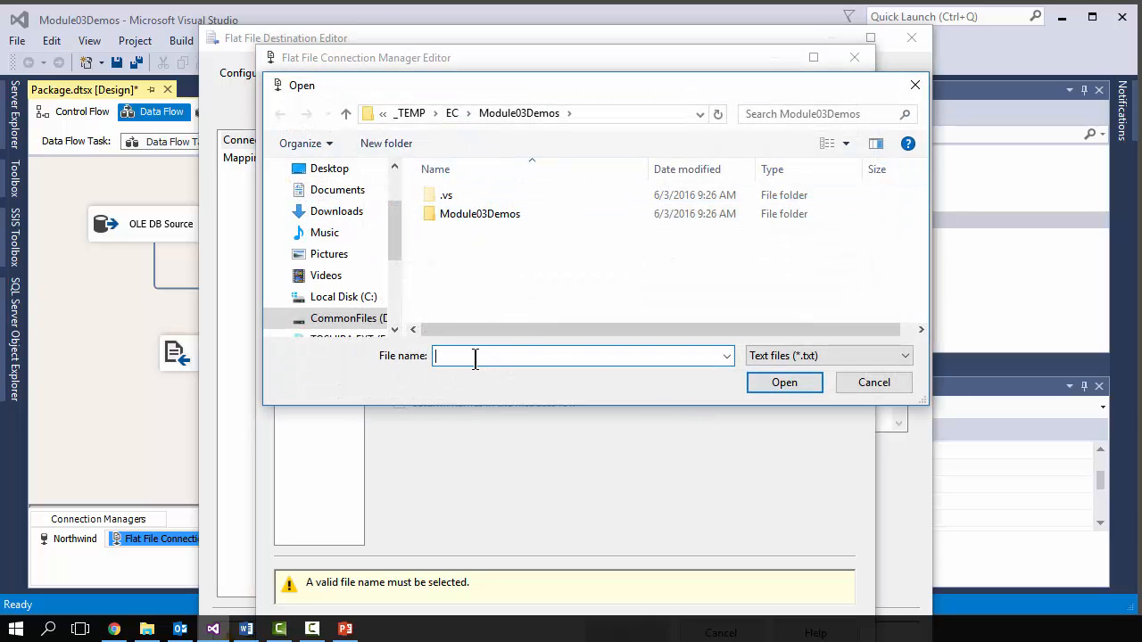
type("FlatFileDemo")
left_click(785, 382)
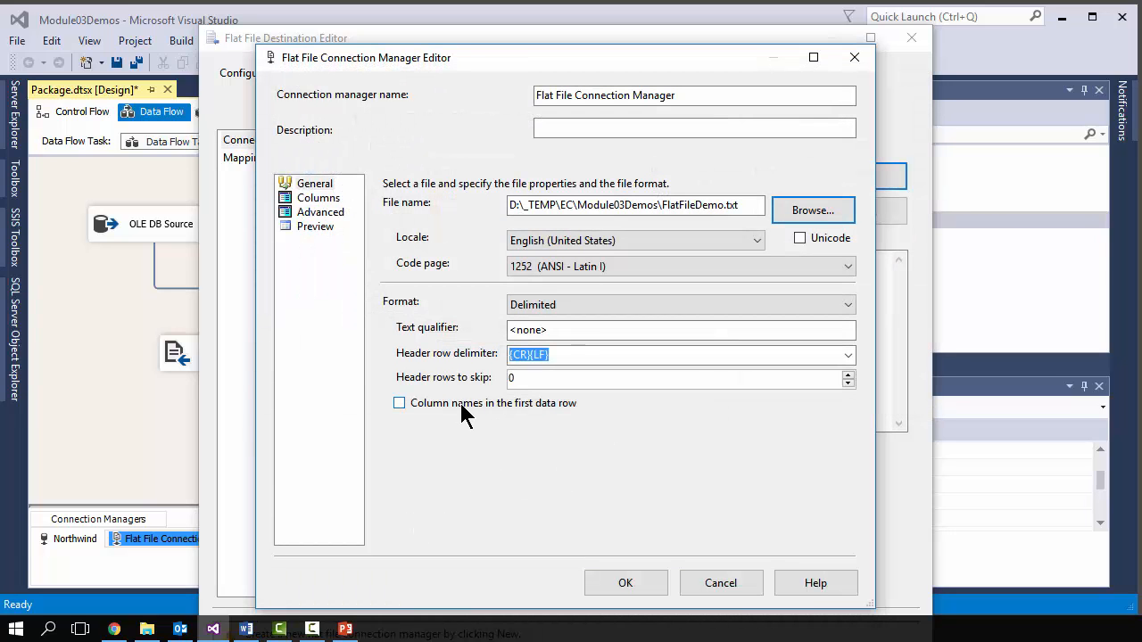
left_click(430, 407)
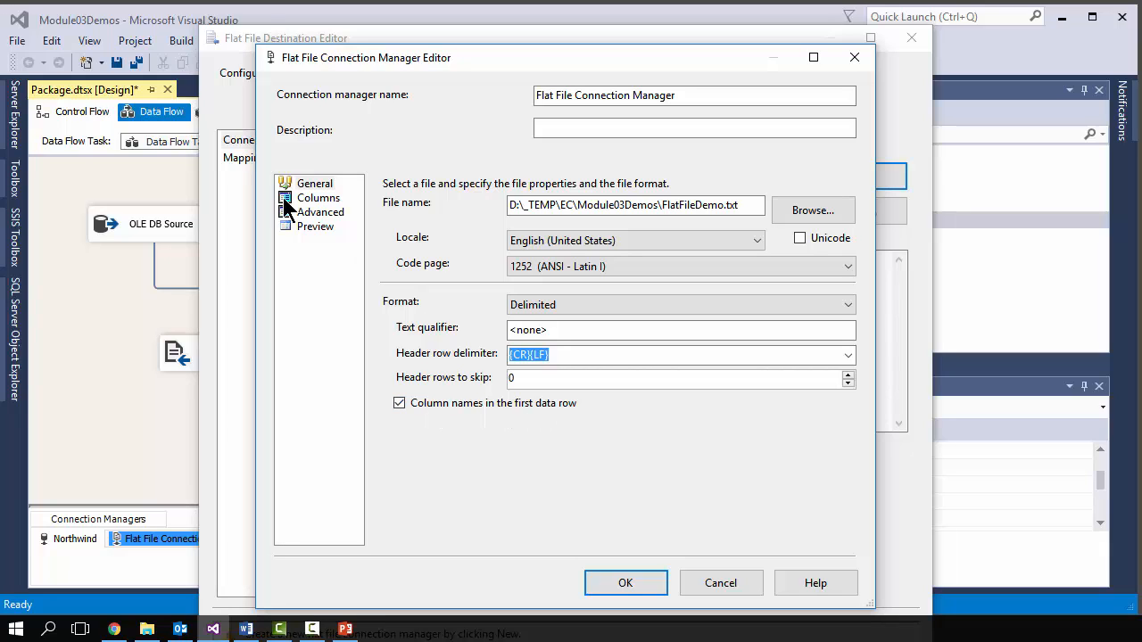
Examine the flat file connection's column delimiters, the data types of ProductName and UnitPrice, and the file preview
left_click(319, 198)
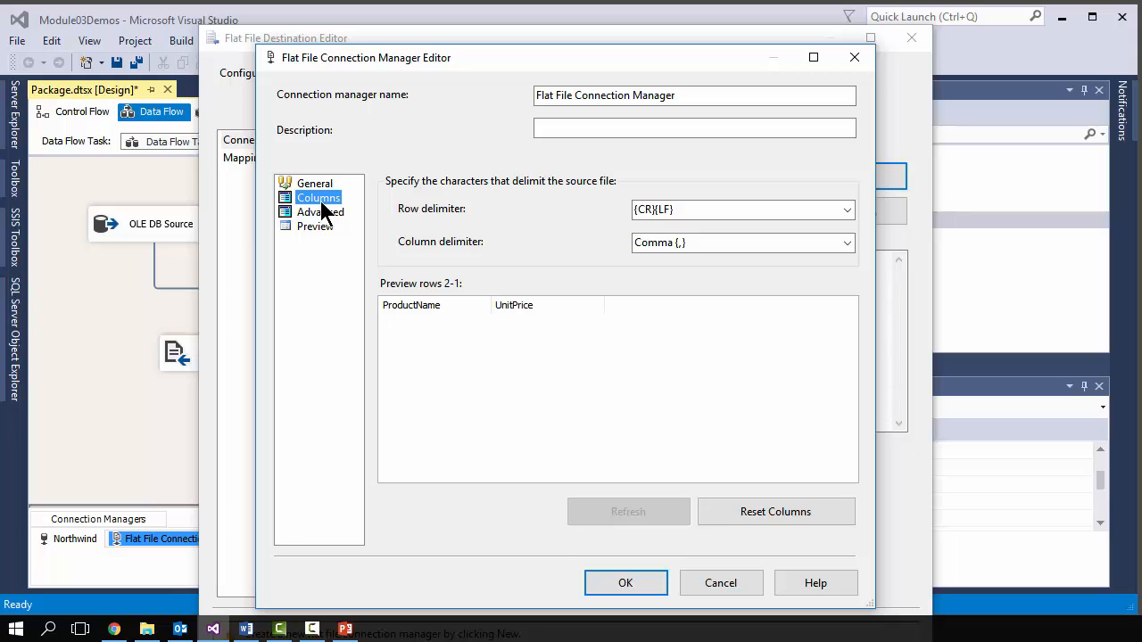
left_click(524, 305)
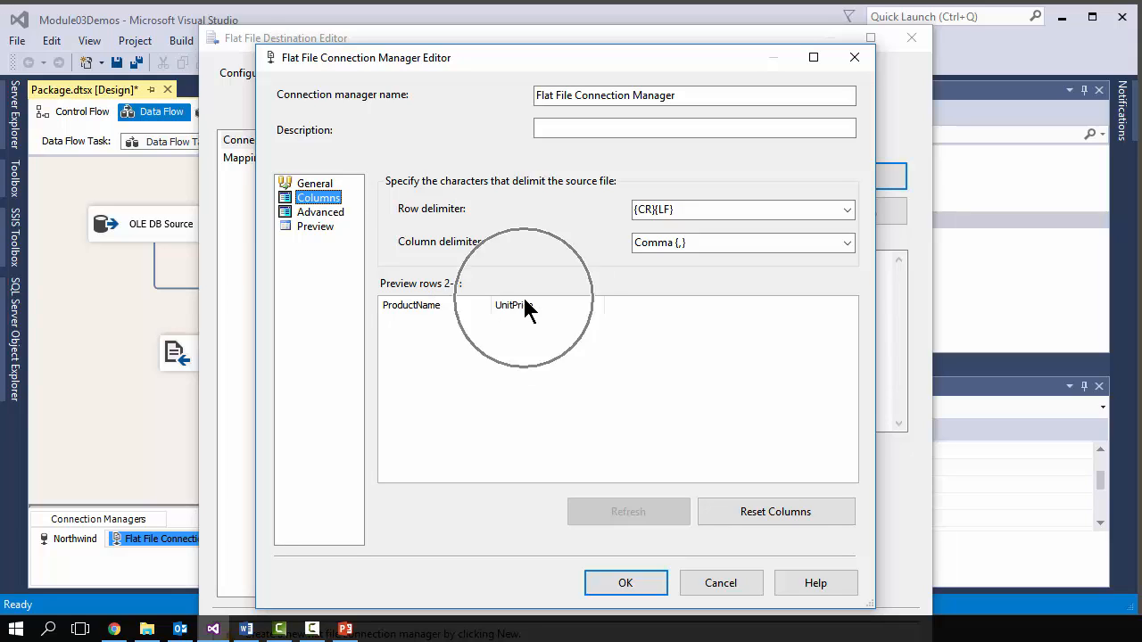
left_click(516, 308)
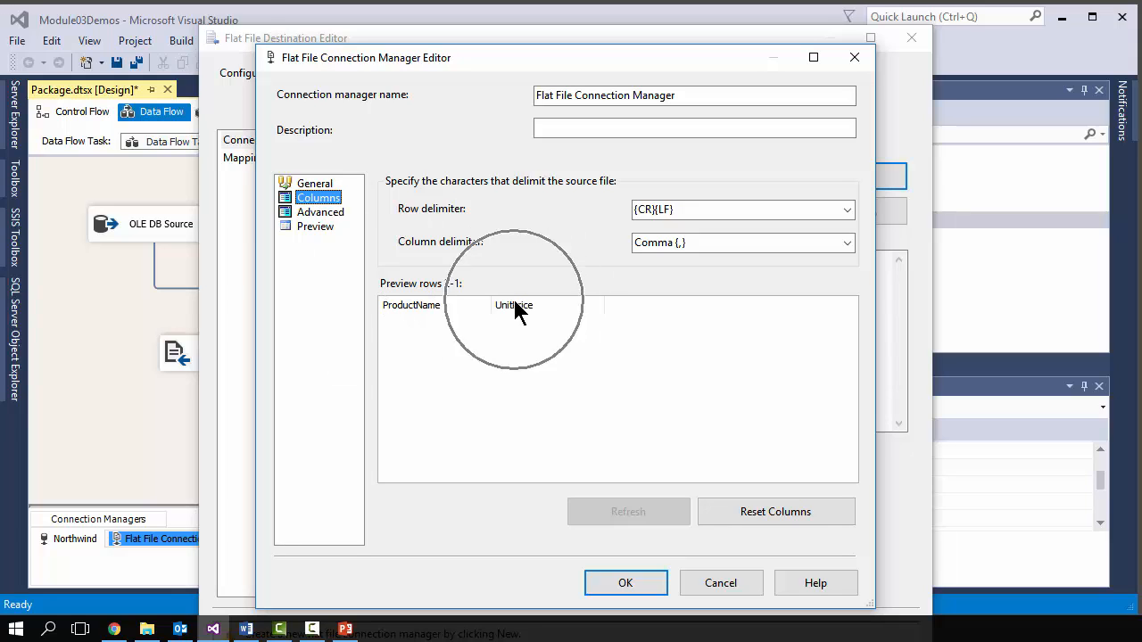
left_click(319, 214)
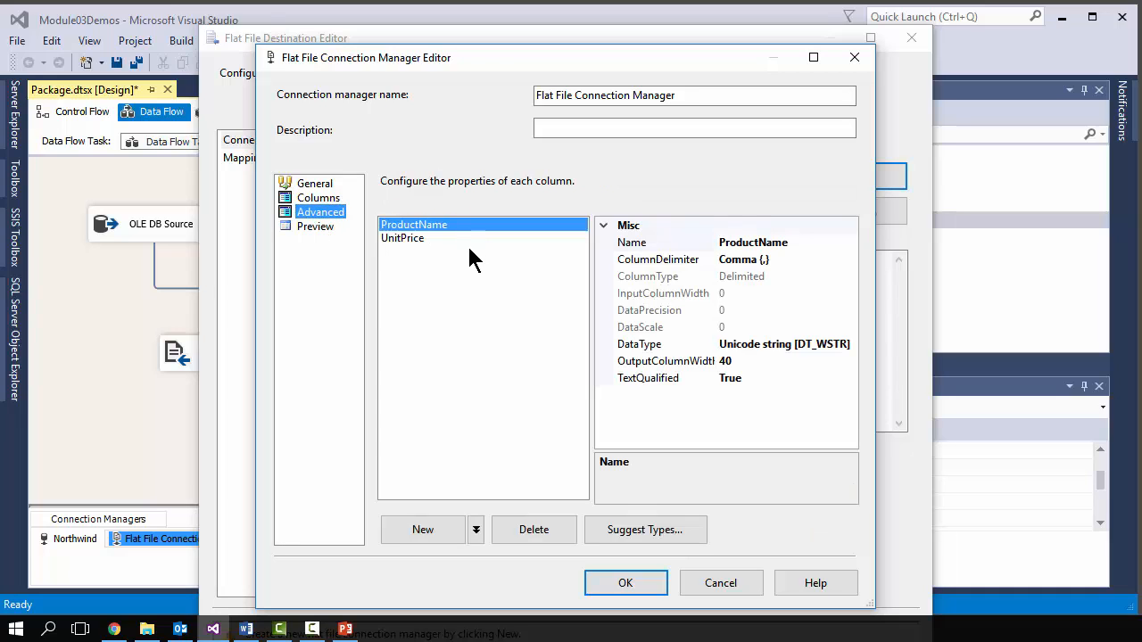
left_click(765, 344)
left_click(417, 239)
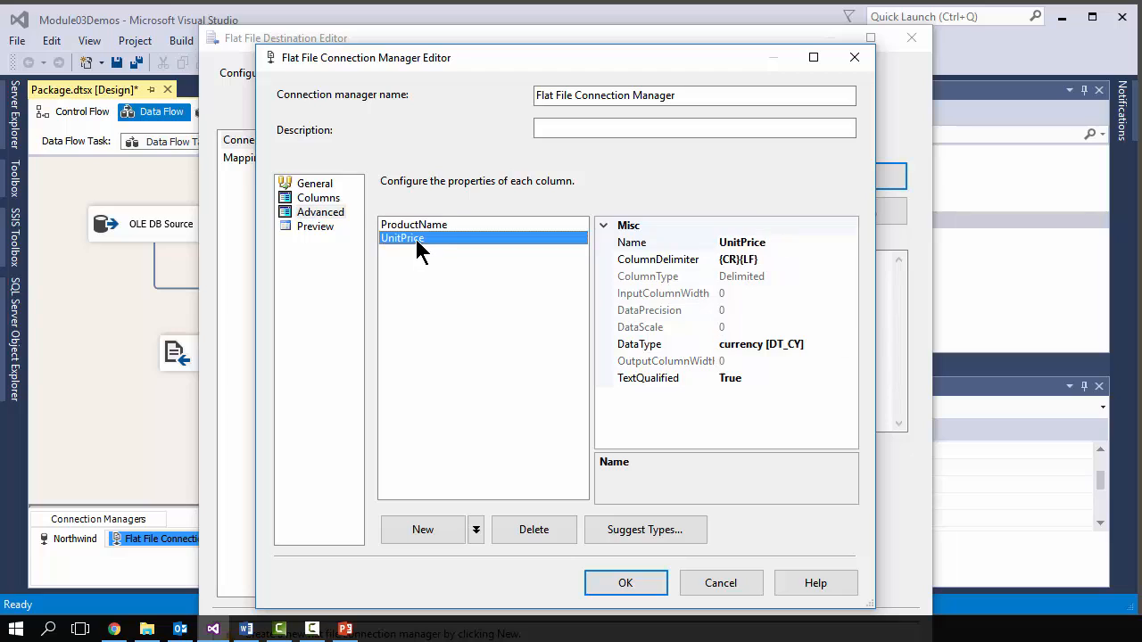
left_click(728, 346)
left_click(315, 226)
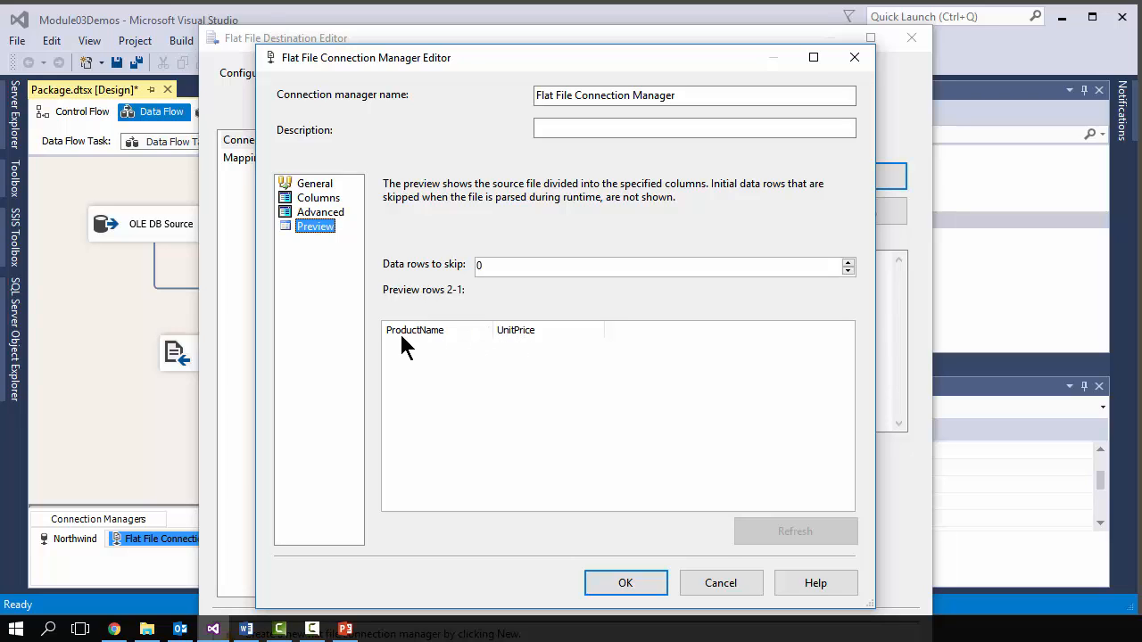
Turn off column names in the first data row, check the preview, then re-enable the option and recheck the columns
left_click(313, 184)
left_click(399, 403)
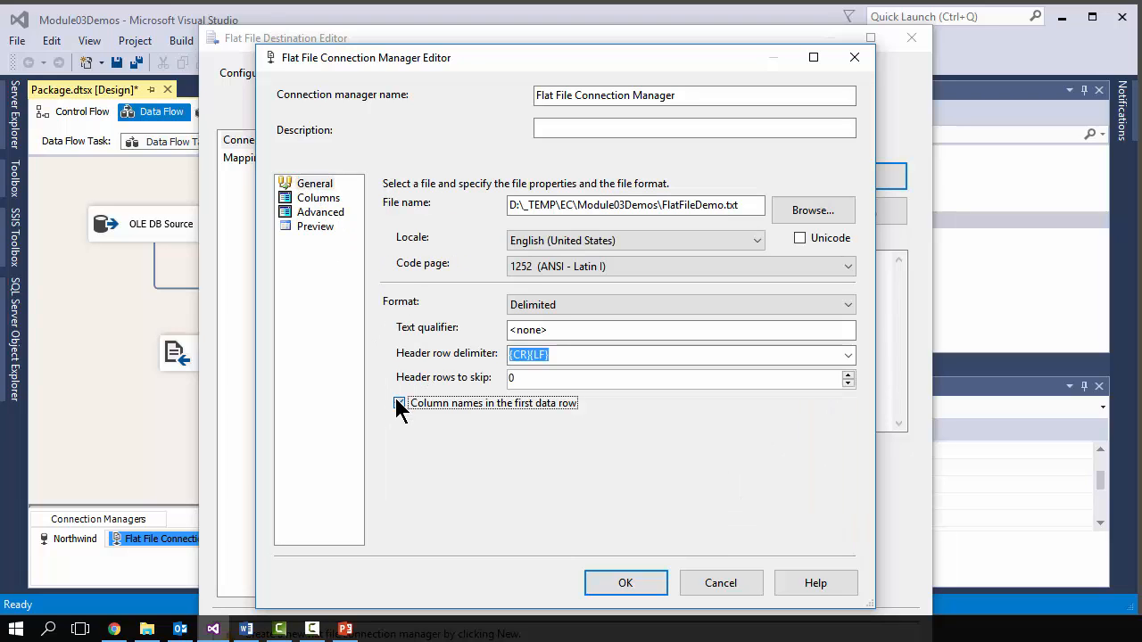
left_click(314, 227)
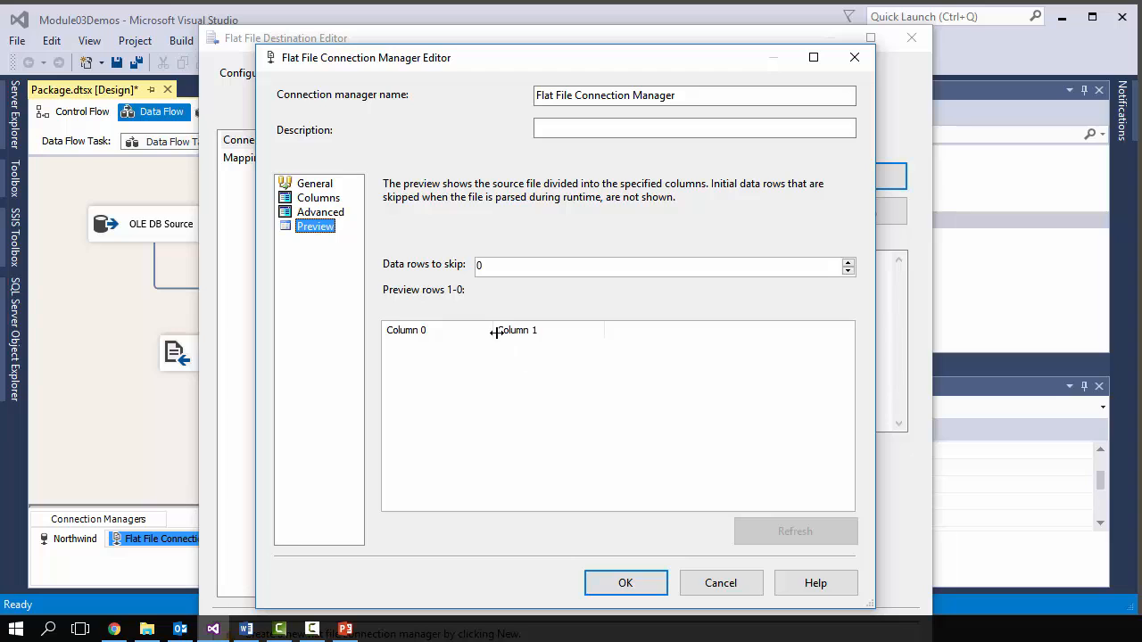
left_click(308, 184)
left_click(399, 403)
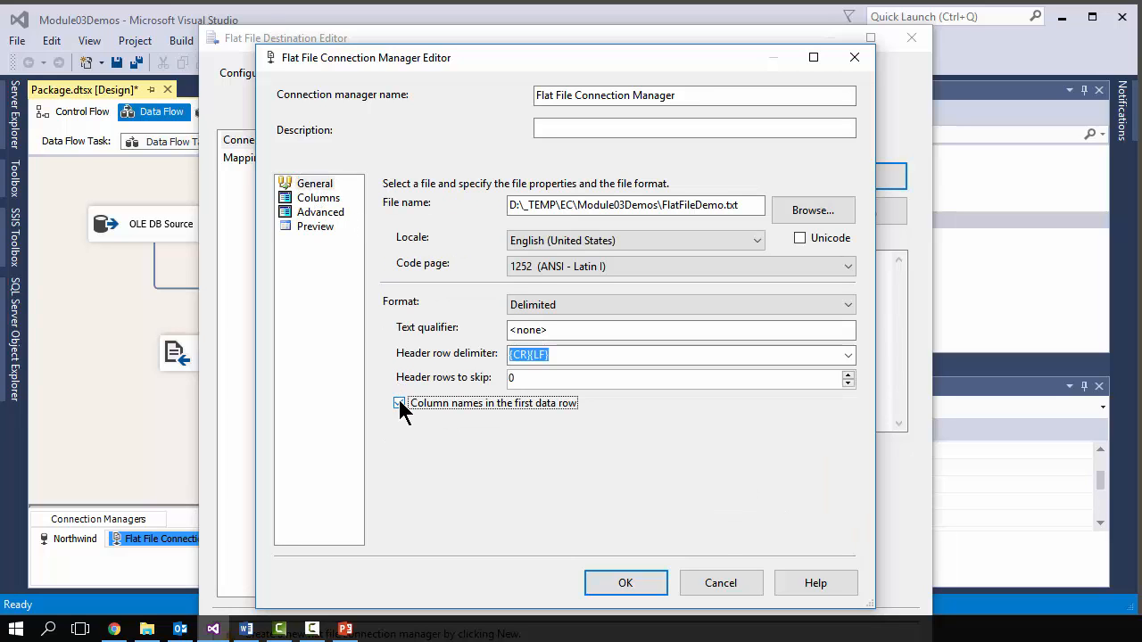
left_click(316, 227)
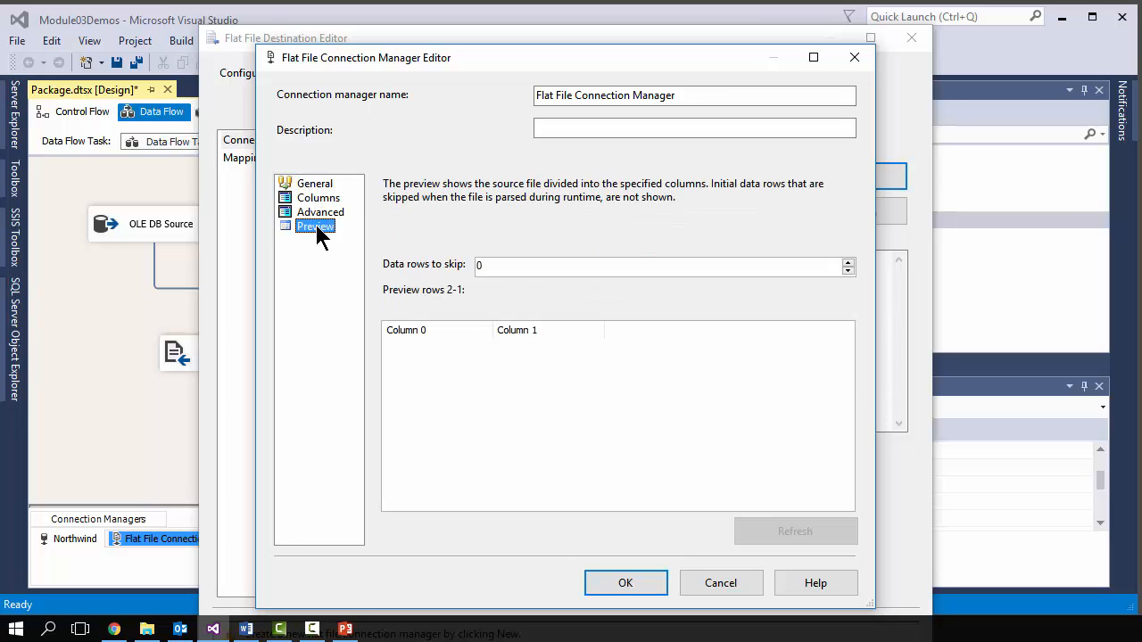
left_click(317, 185)
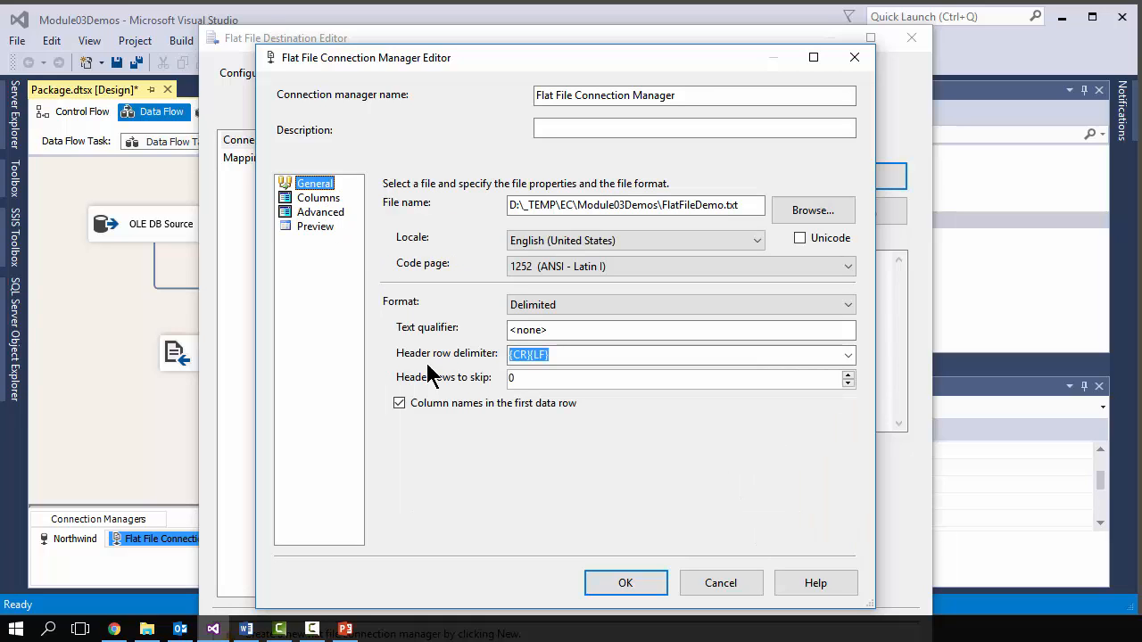
left_click(308, 198)
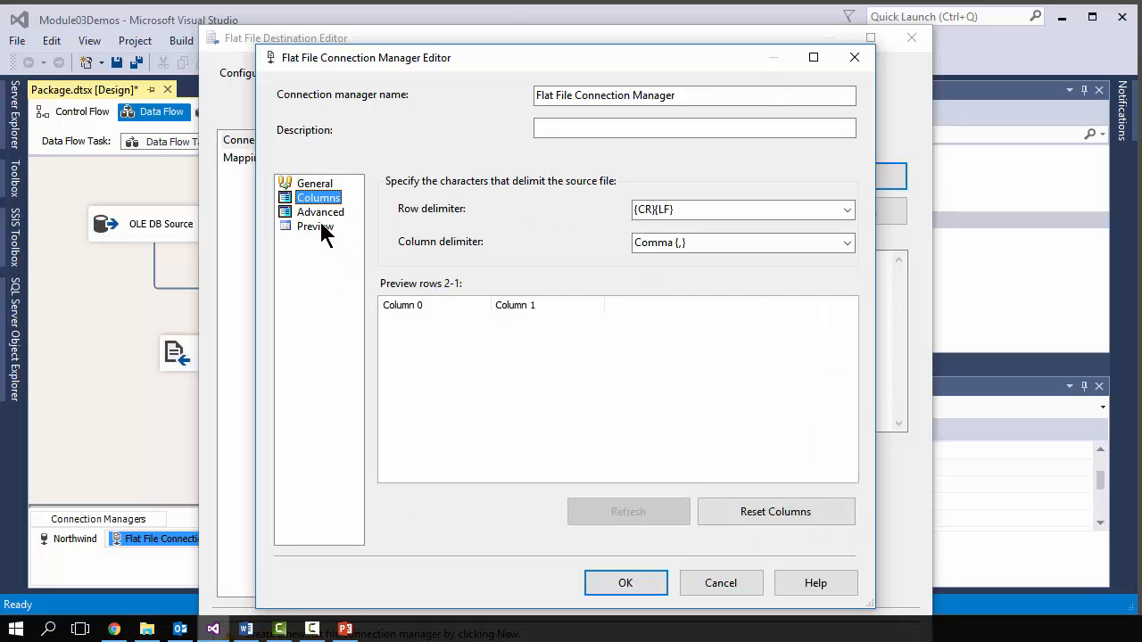
left_click(314, 212)
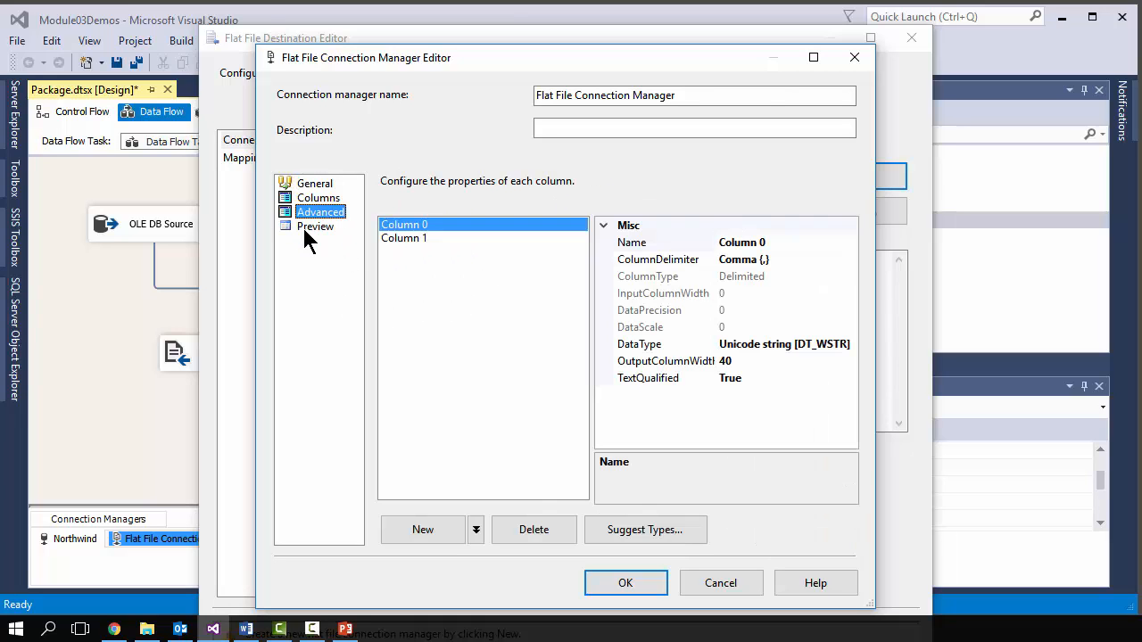
Accept the new flat file connection manager and reopen it to check the column names in its preview
left_click(627, 584)
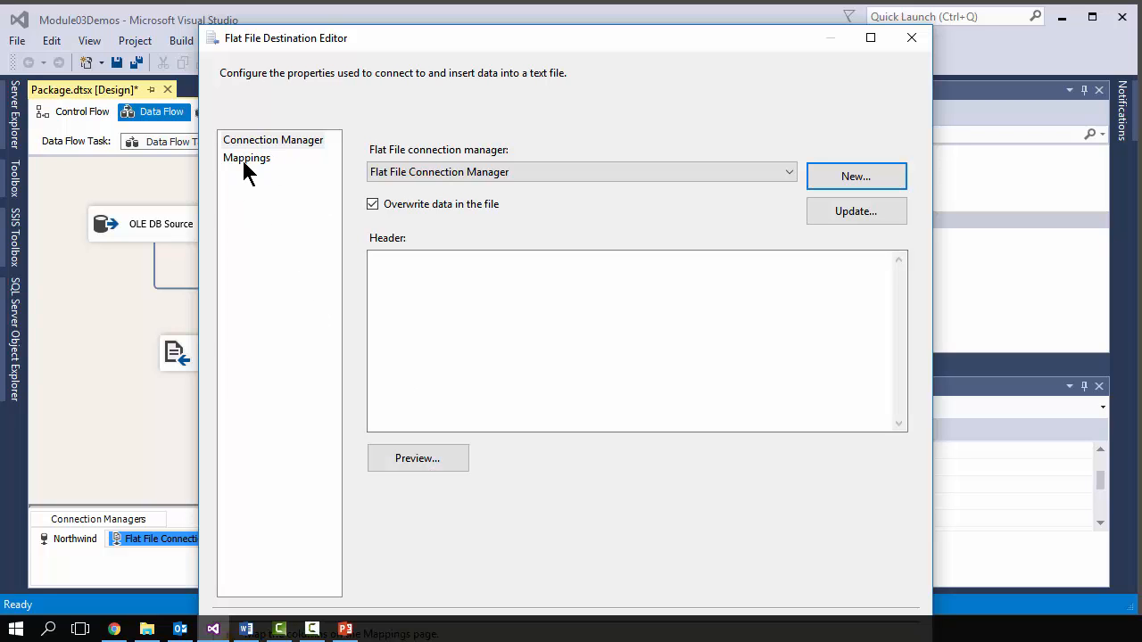
left_click(840, 216)
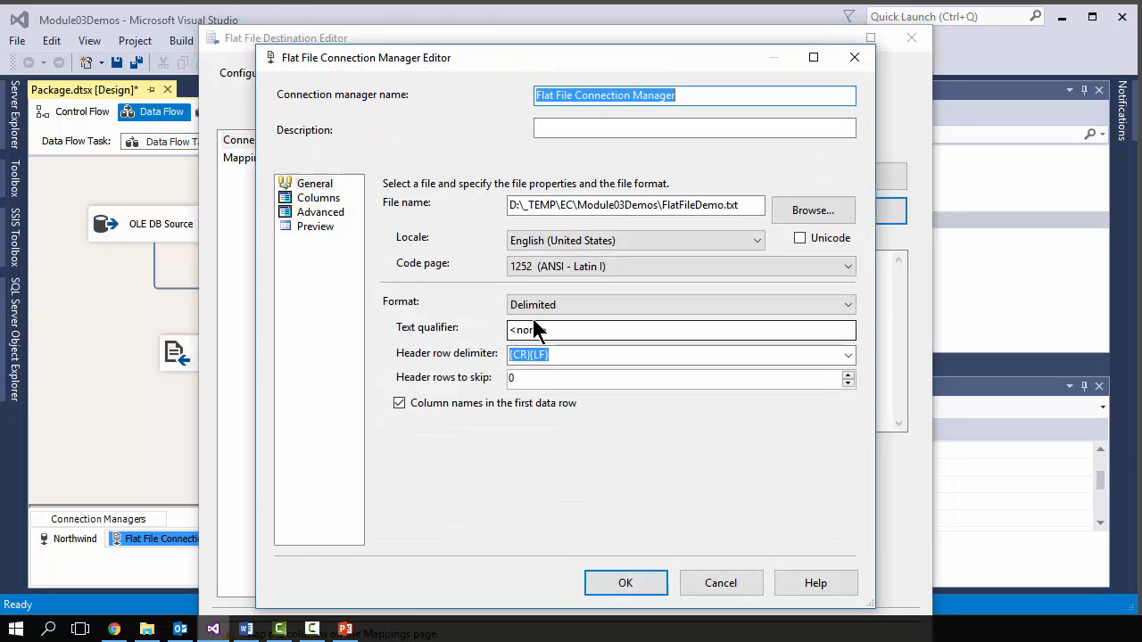
left_click(314, 226)
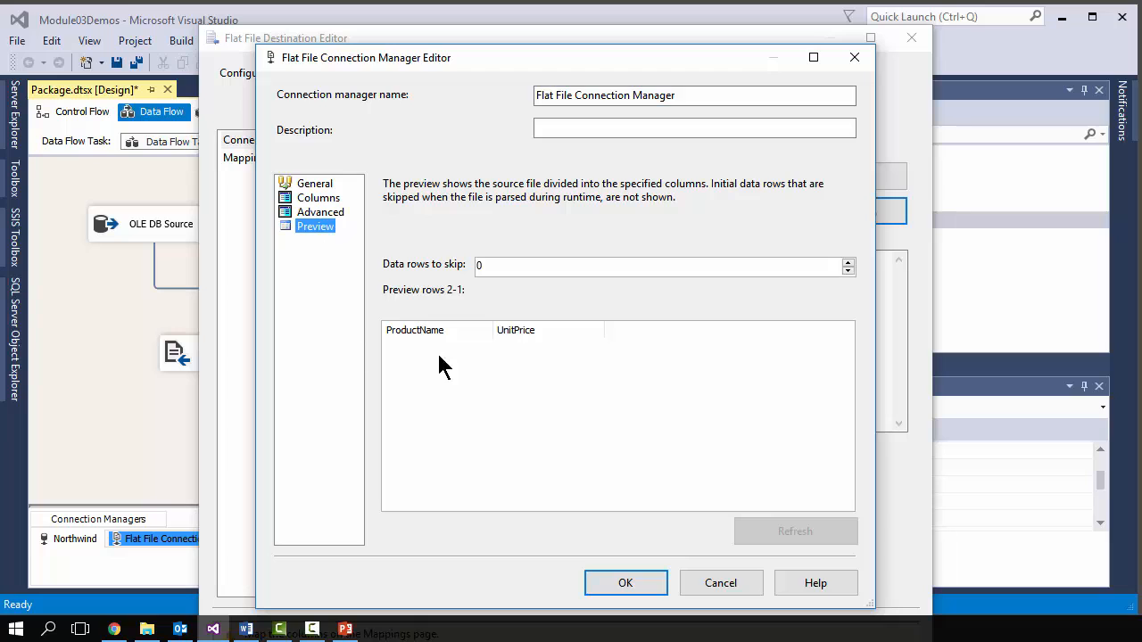
left_click(656, 590)
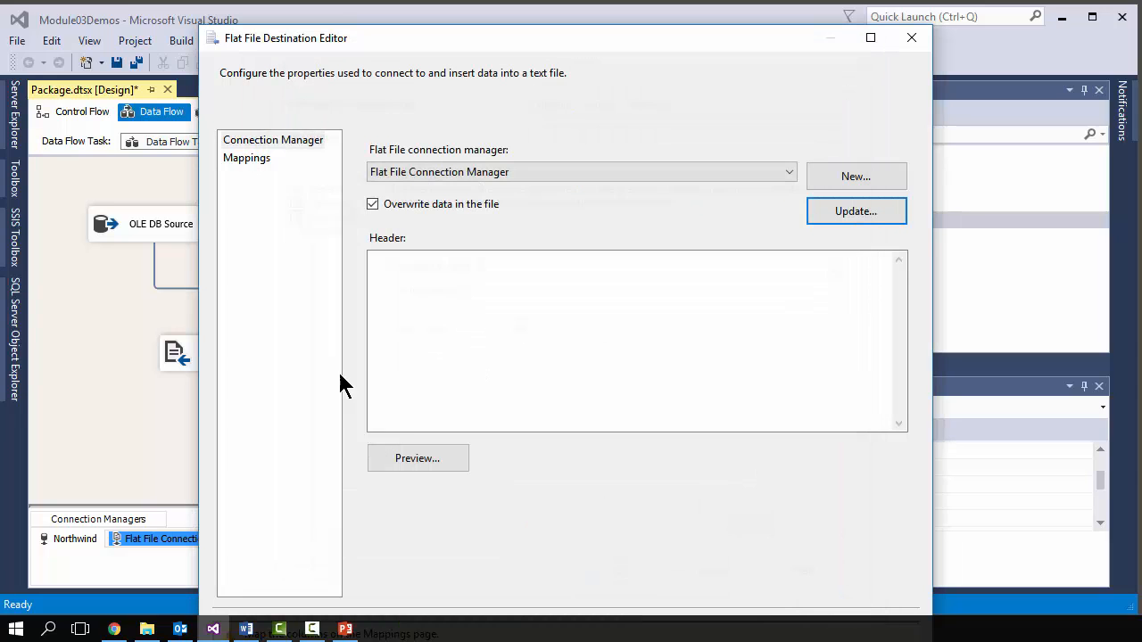
Map ProductName and UnitPrice to the same-named destination columns and accept the Flat File Destination's settings
left_click(239, 160)
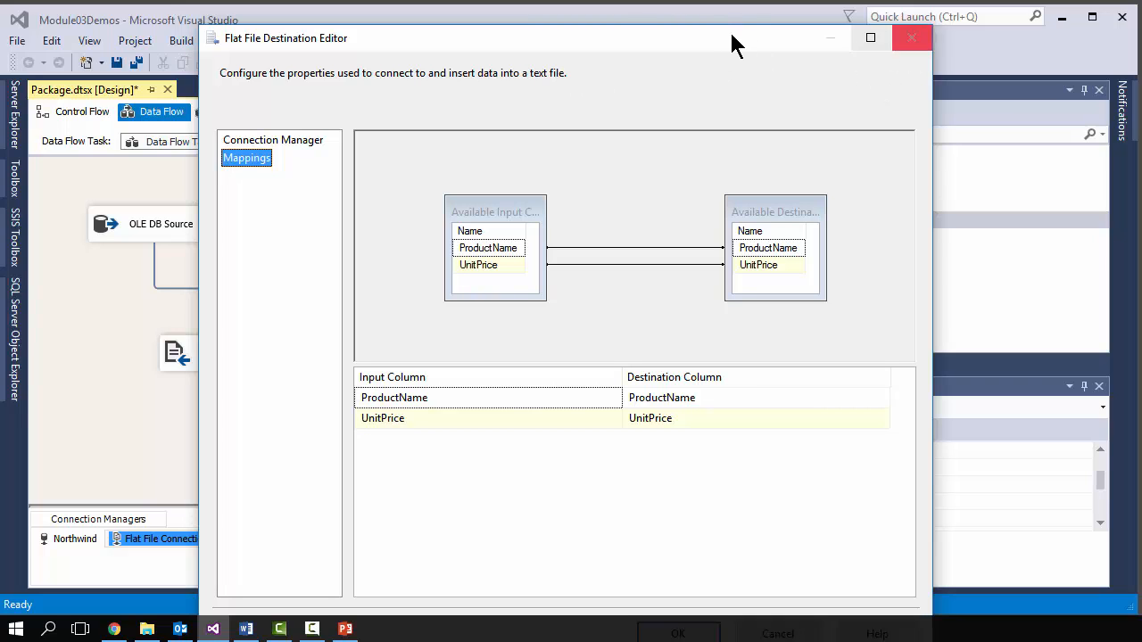
left_click_drag(696, 51, 678, 36)
left_click(671, 616)
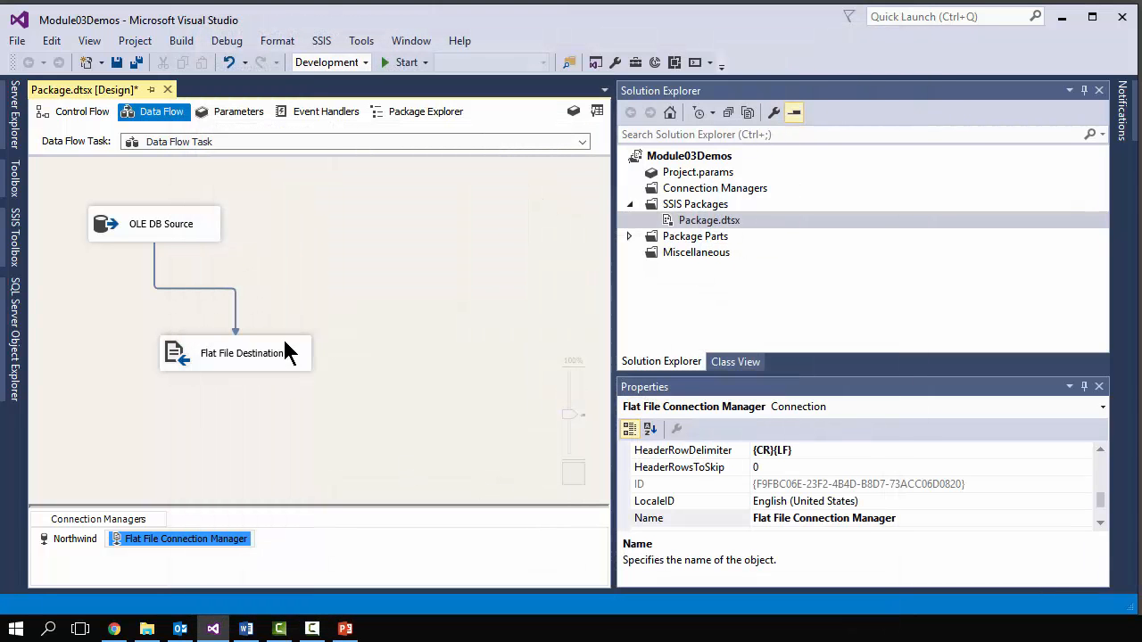
View the XML code of Package.dtsx down to the Flat File Destination component, and close the code view
right_click(687, 228)
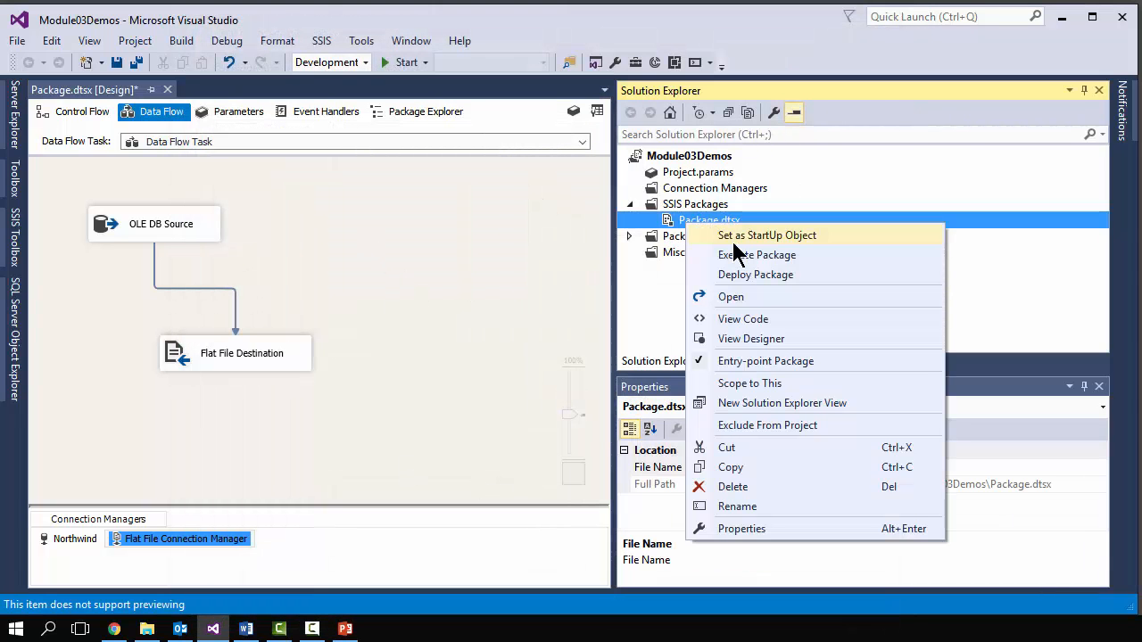
left_click(766, 321)
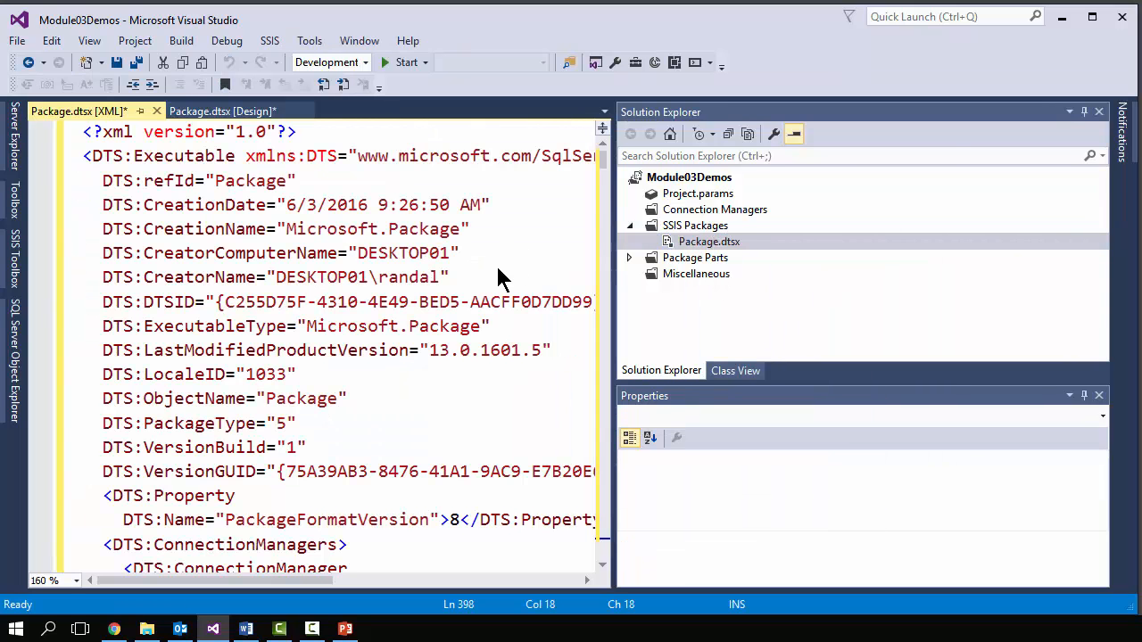
left_click_drag(603, 162, 604, 237)
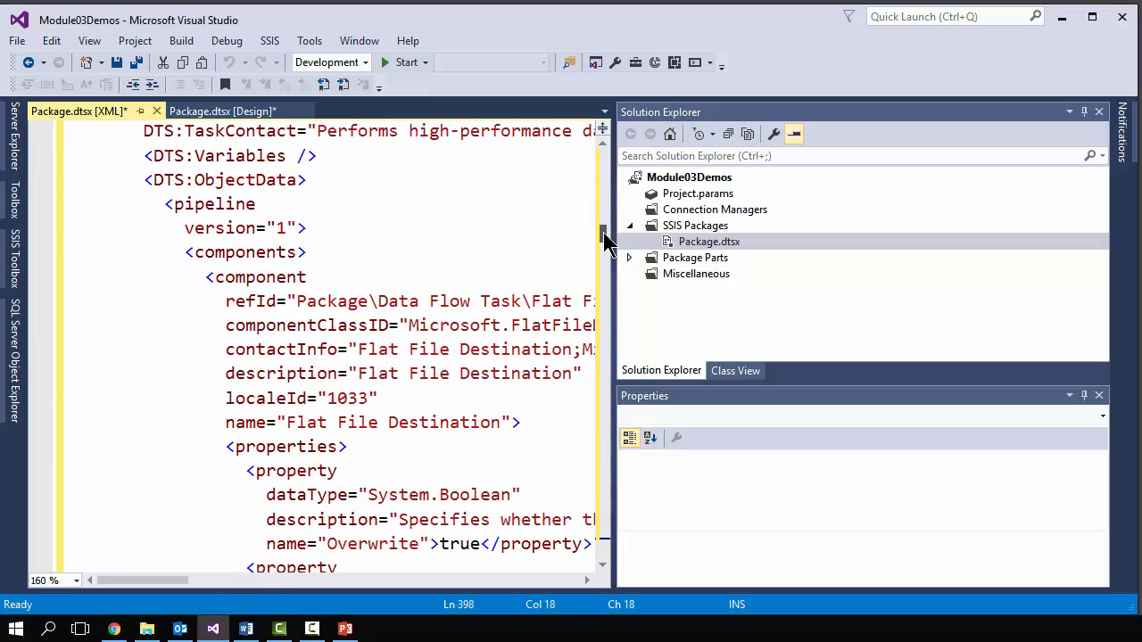
left_click(156, 111)
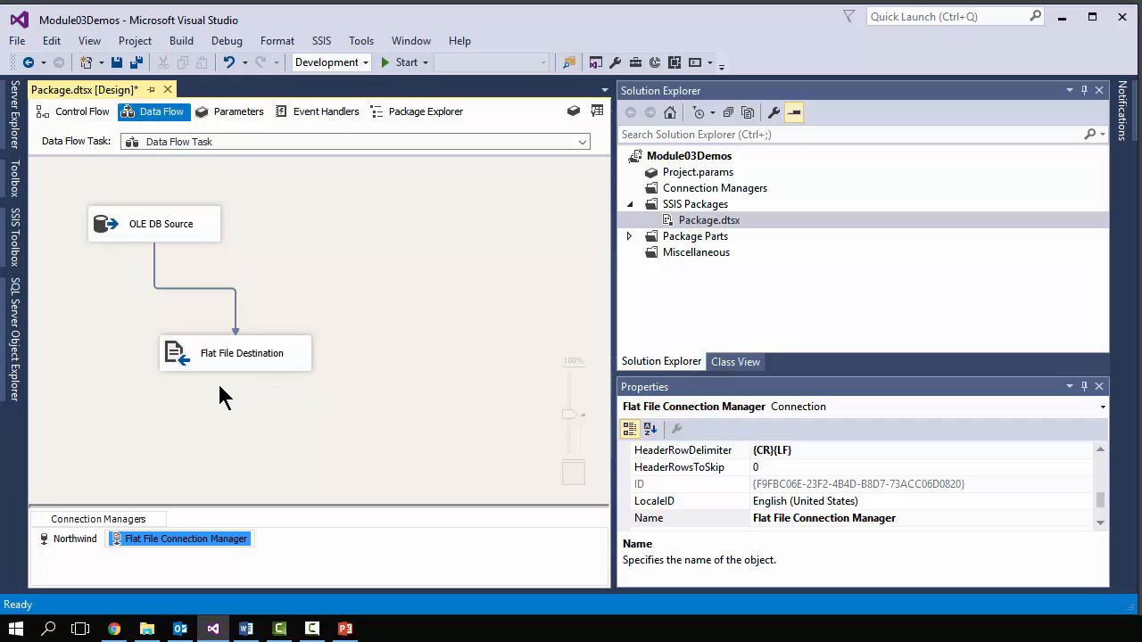
Review the OLE DB Source's selected columns and the Flat File Destination's column mappings, leaving both editors without changes
double_click(184, 234)
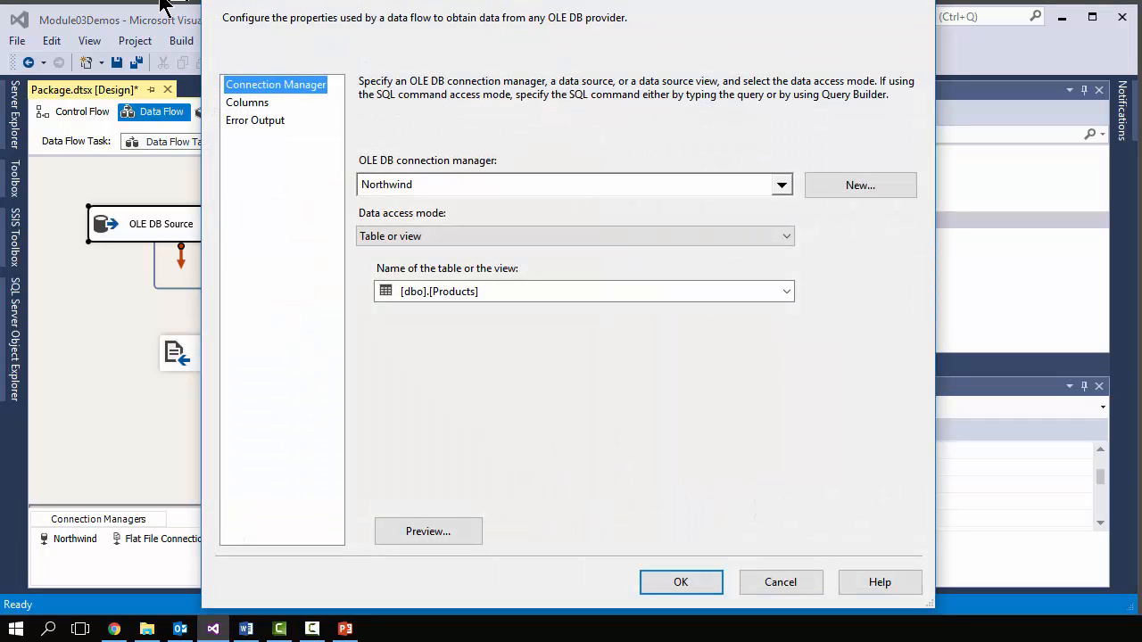
left_click(242, 107)
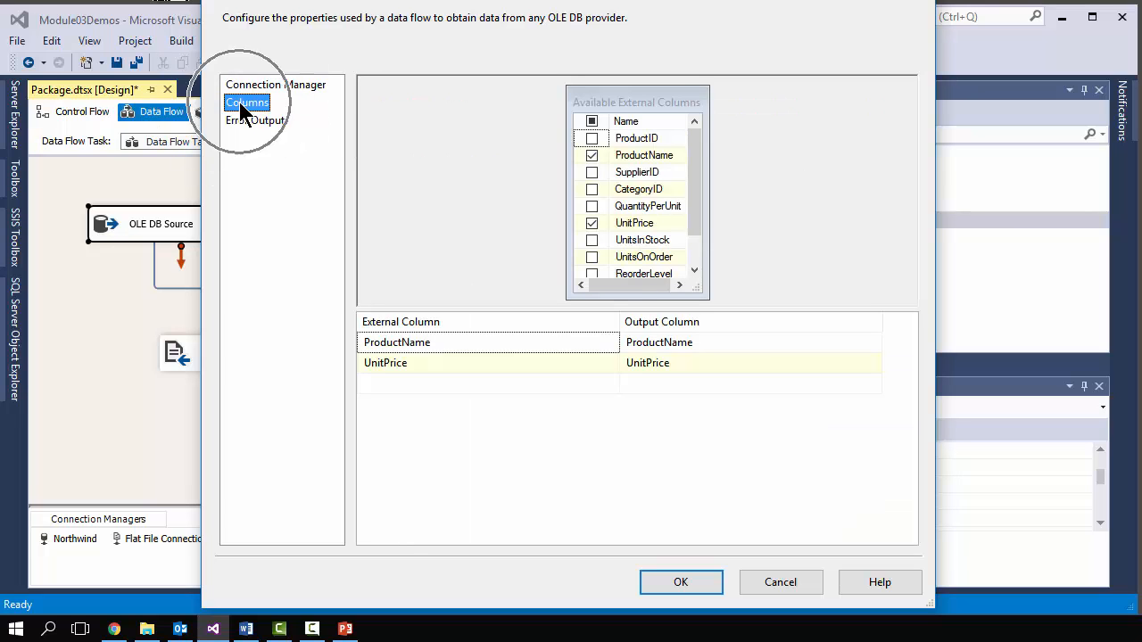
left_click(779, 589)
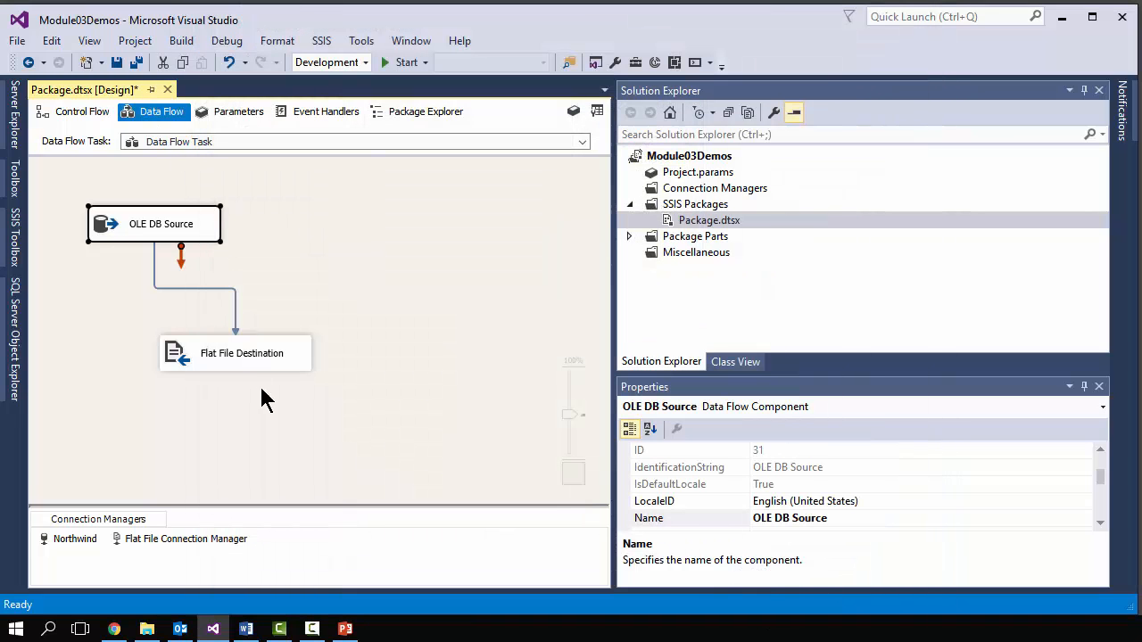
double_click(252, 355)
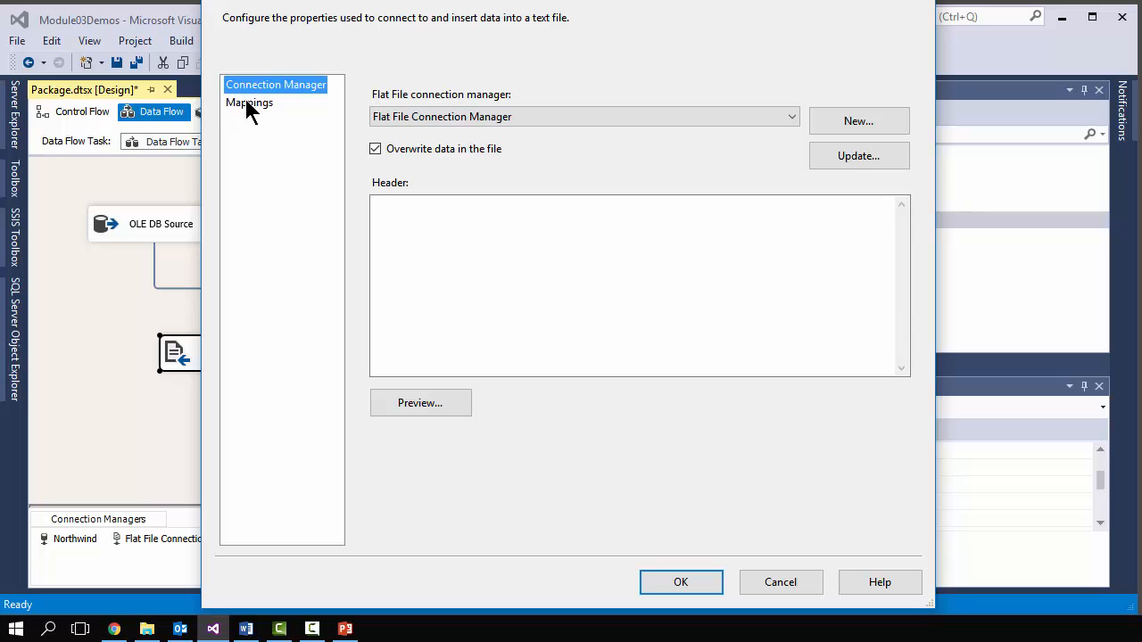
left_click(248, 106)
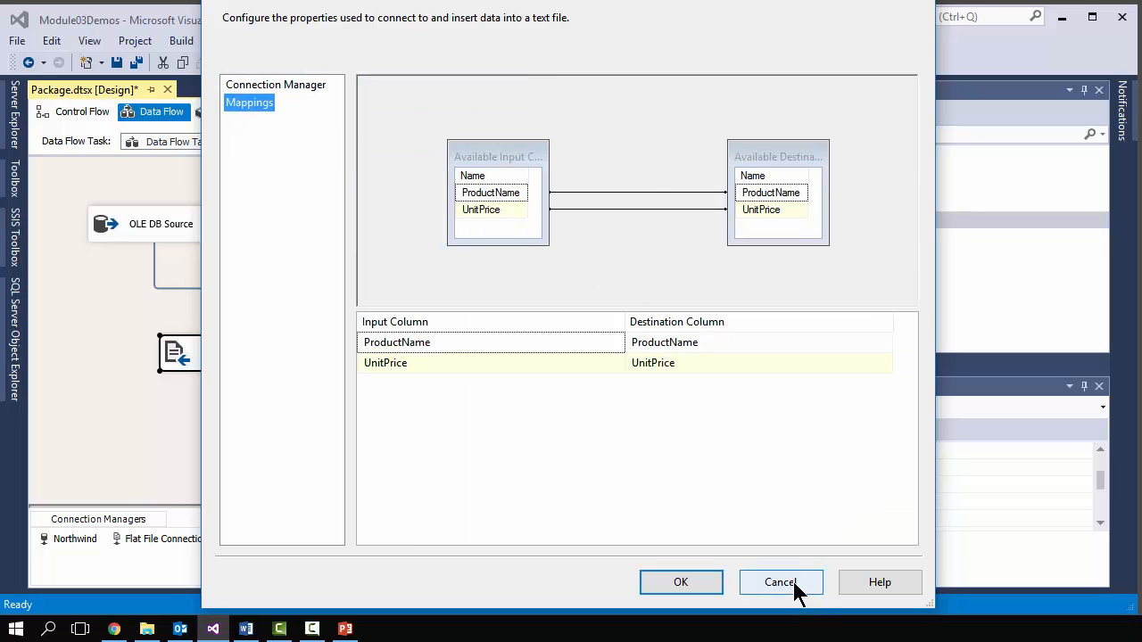
left_click(782, 582)
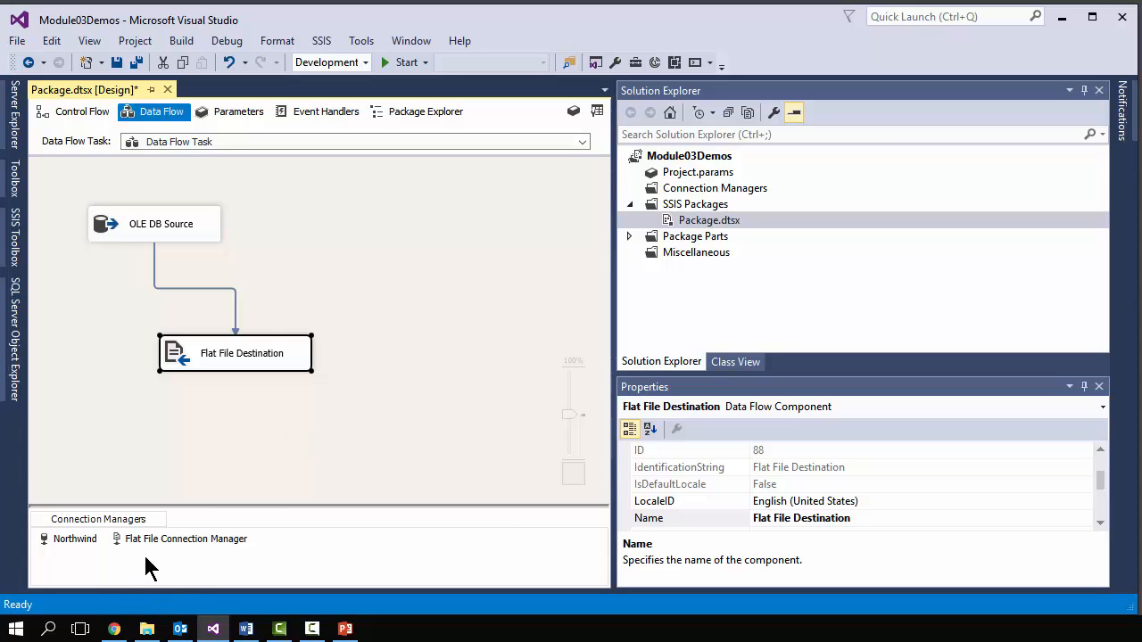
Execute the Data Flow Task and return to design mode once the run has completed
right_click(332, 270)
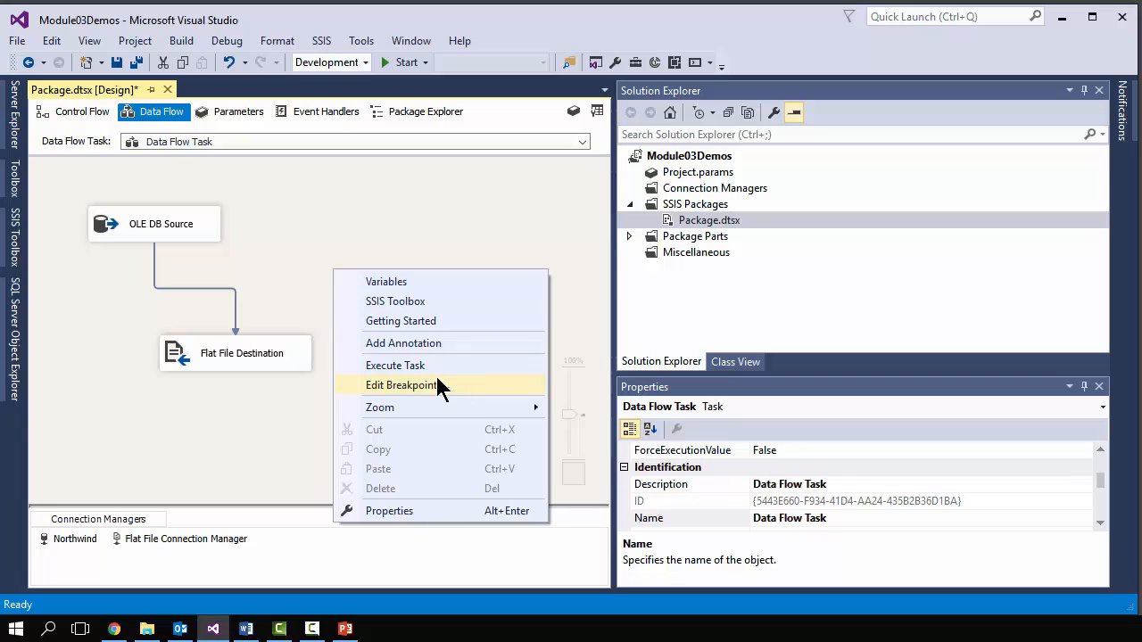
left_click(424, 367)
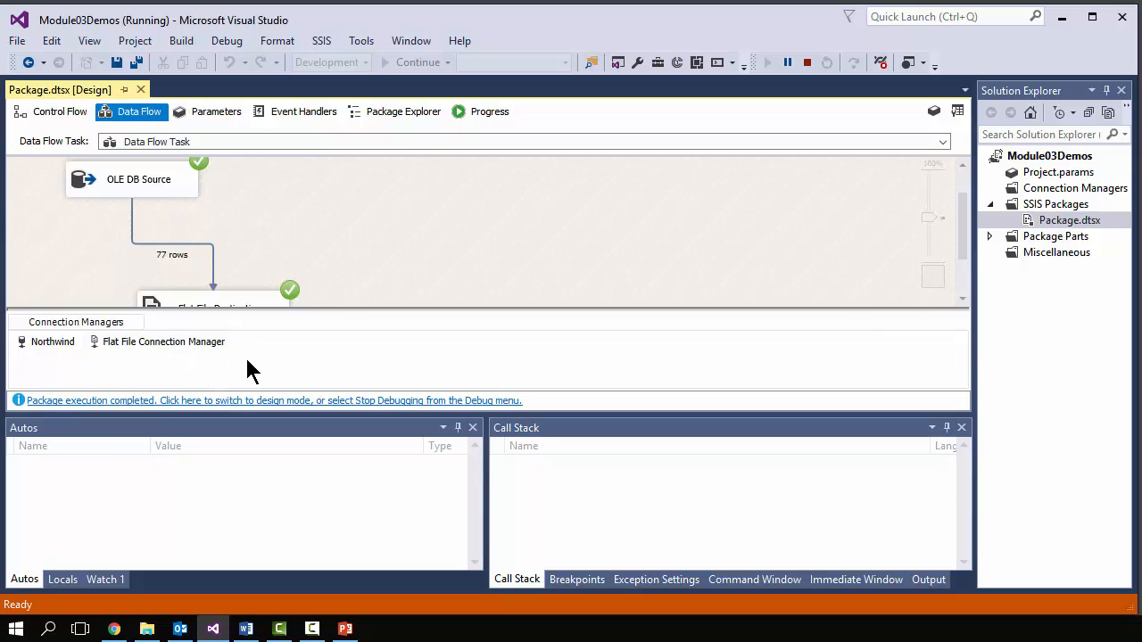
left_click(290, 401)
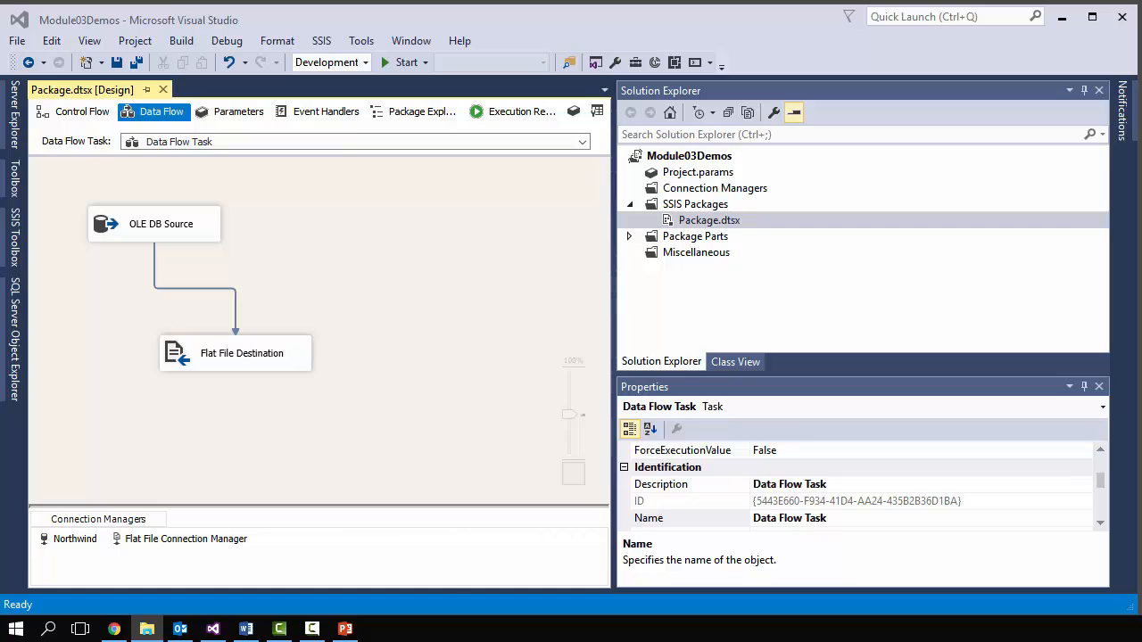
Switch to File Explorer and open the folder D:\_TEMP\EC\Module03Demos
right_click(148, 629)
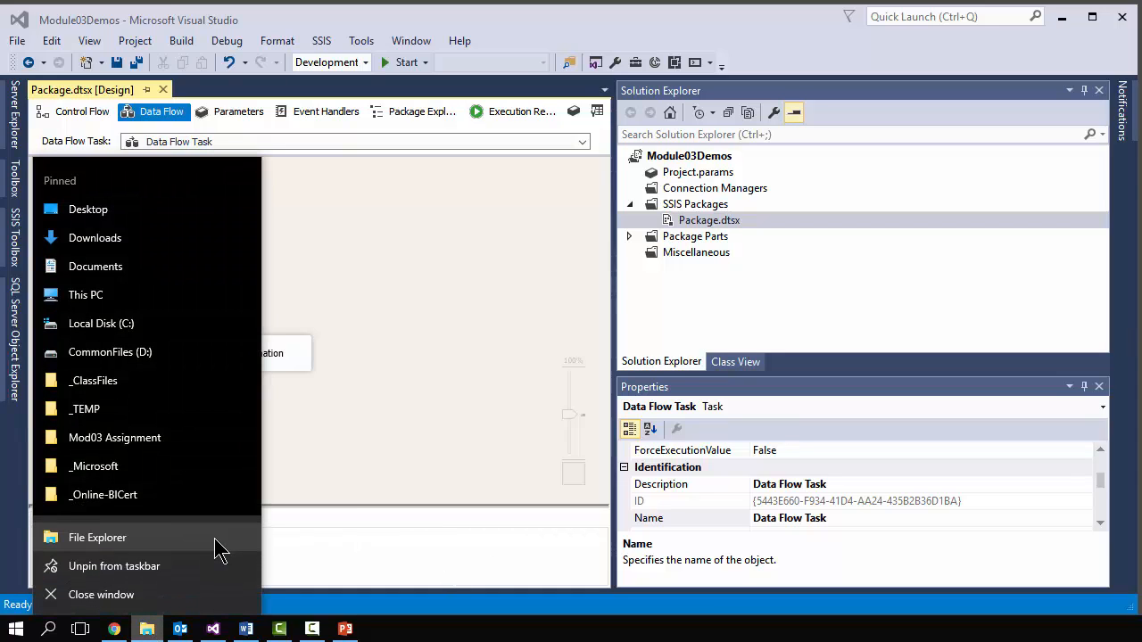
left_click(105, 408)
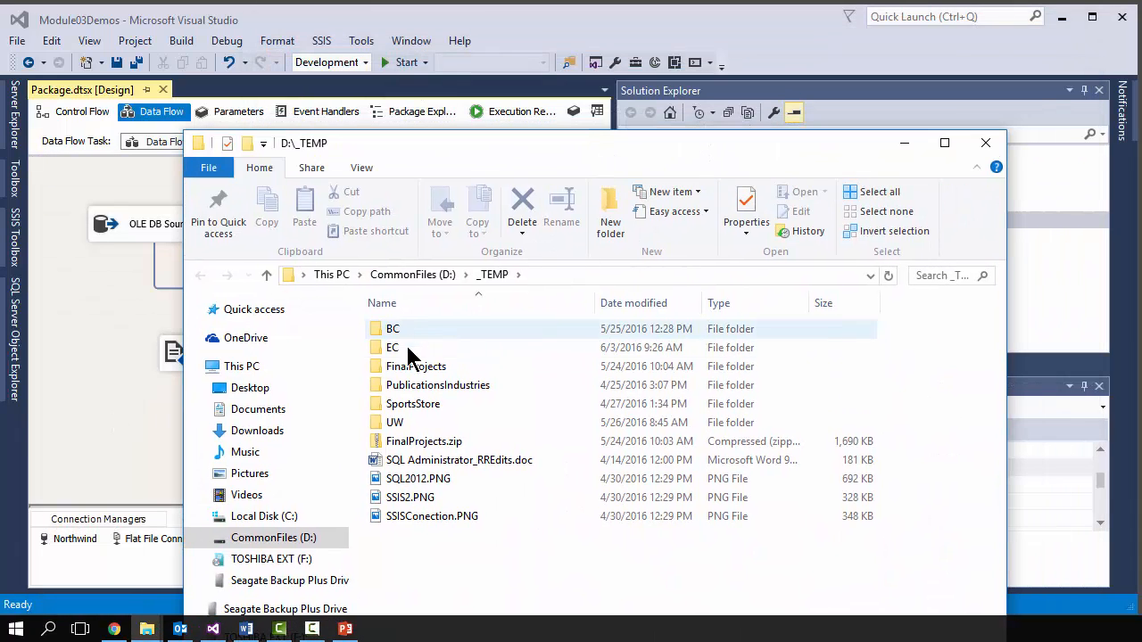
double_click(407, 348)
double_click(417, 331)
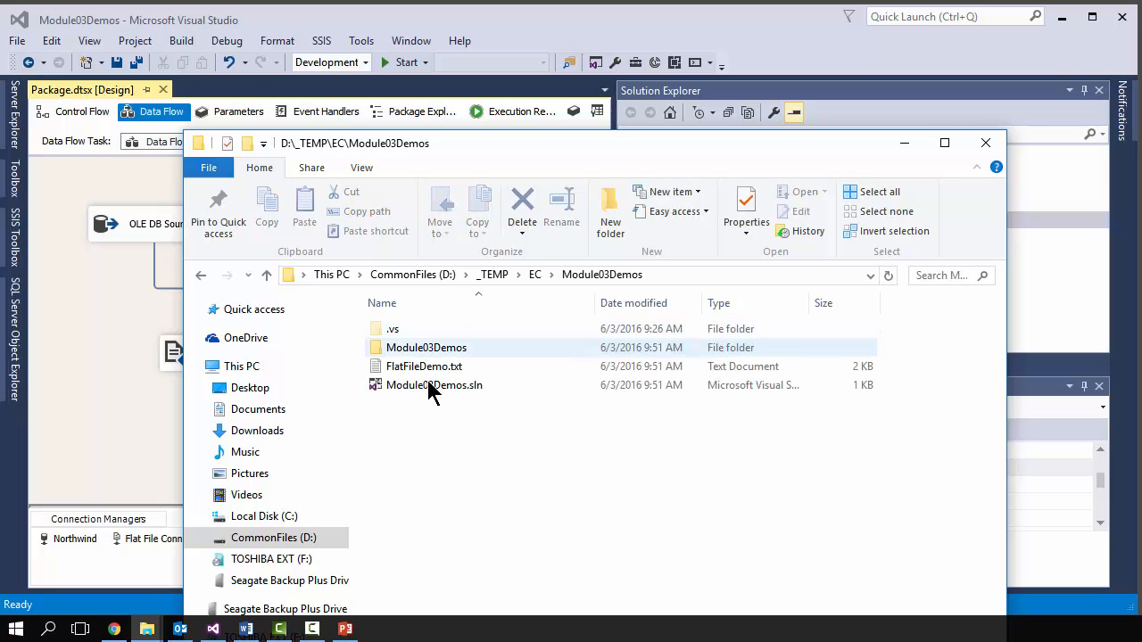
Open FlatFileDemo.txt in Notepad, enlarge the window to check the exported rows, then close the file and minimize File Explorer
left_click(416, 366)
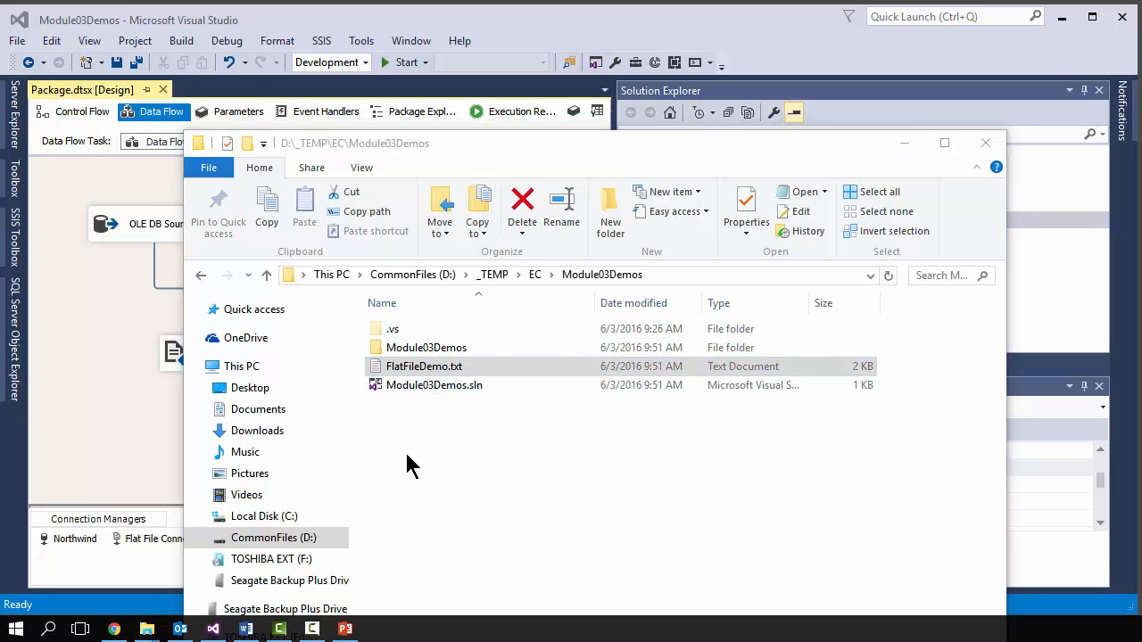
scroll(759, 276, "down", 3)
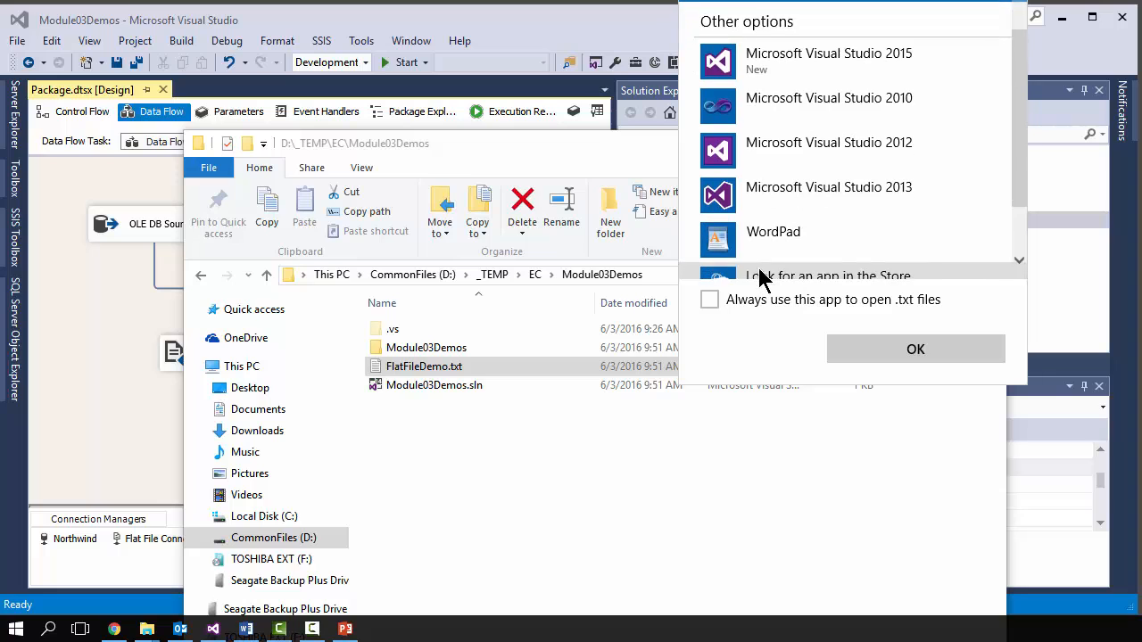
scroll(728, 218, "up", 3)
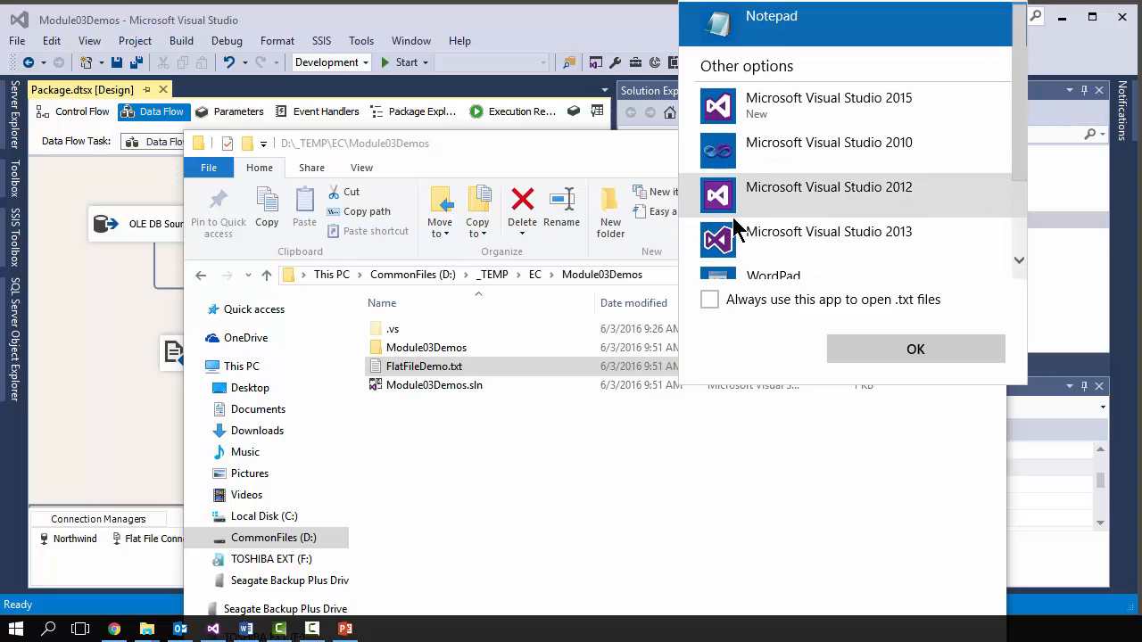
double_click(741, 27)
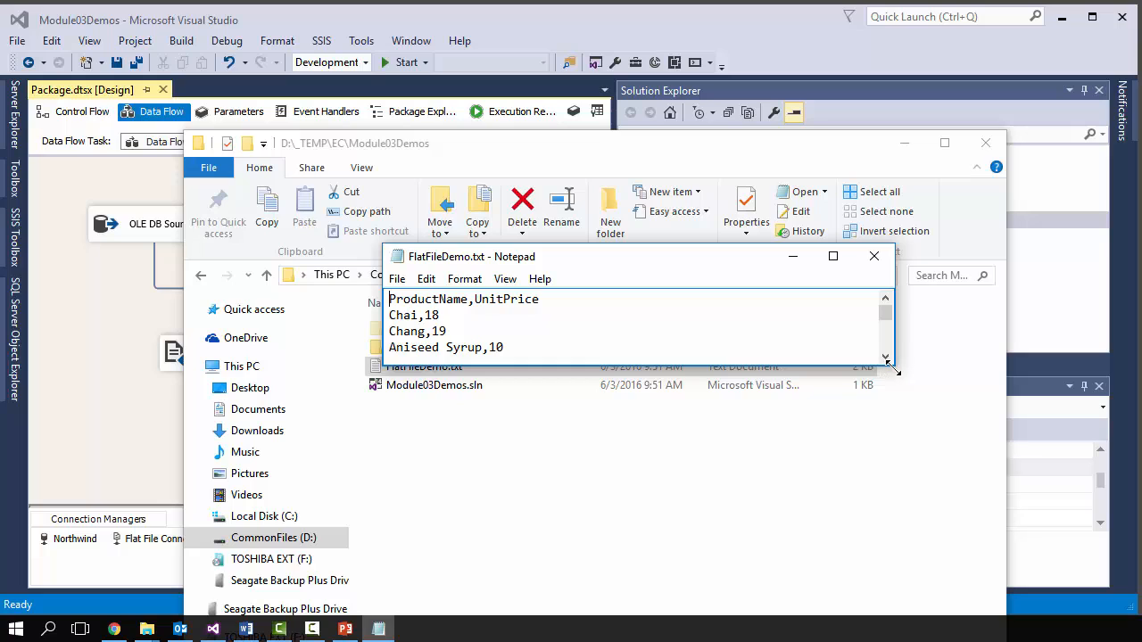
left_click_drag(895, 370, 895, 546)
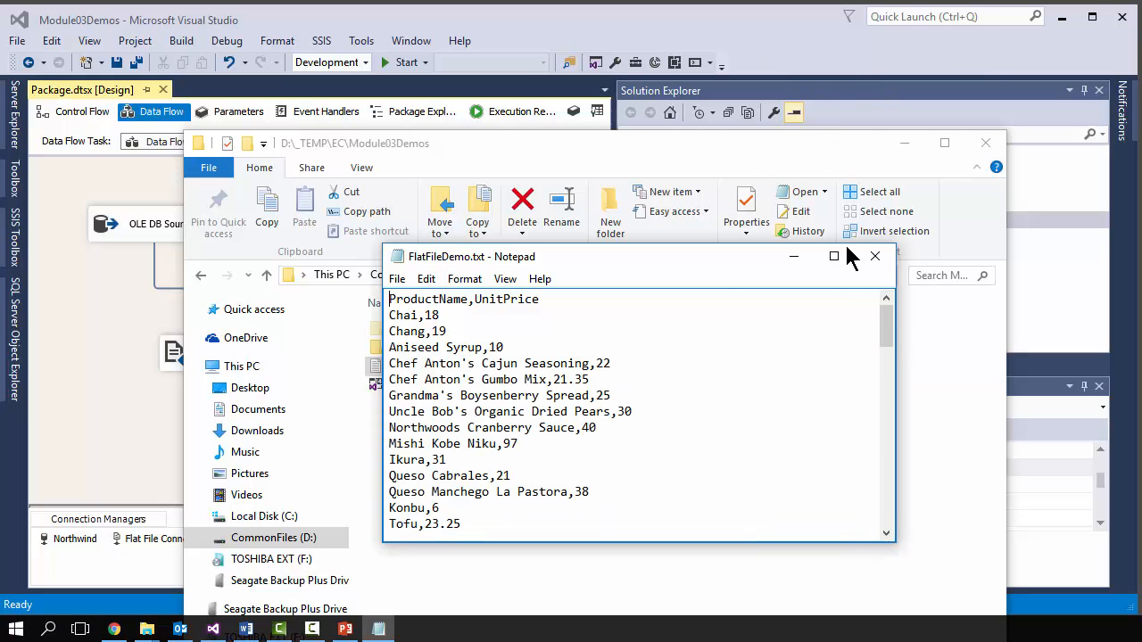
left_click(874, 256)
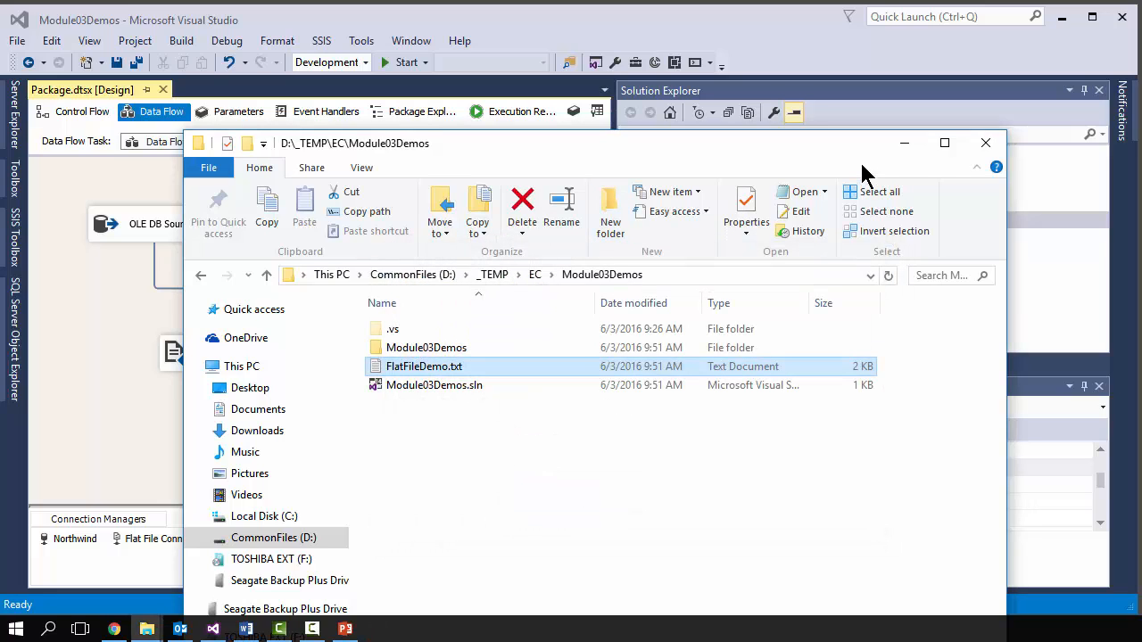
left_click(904, 144)
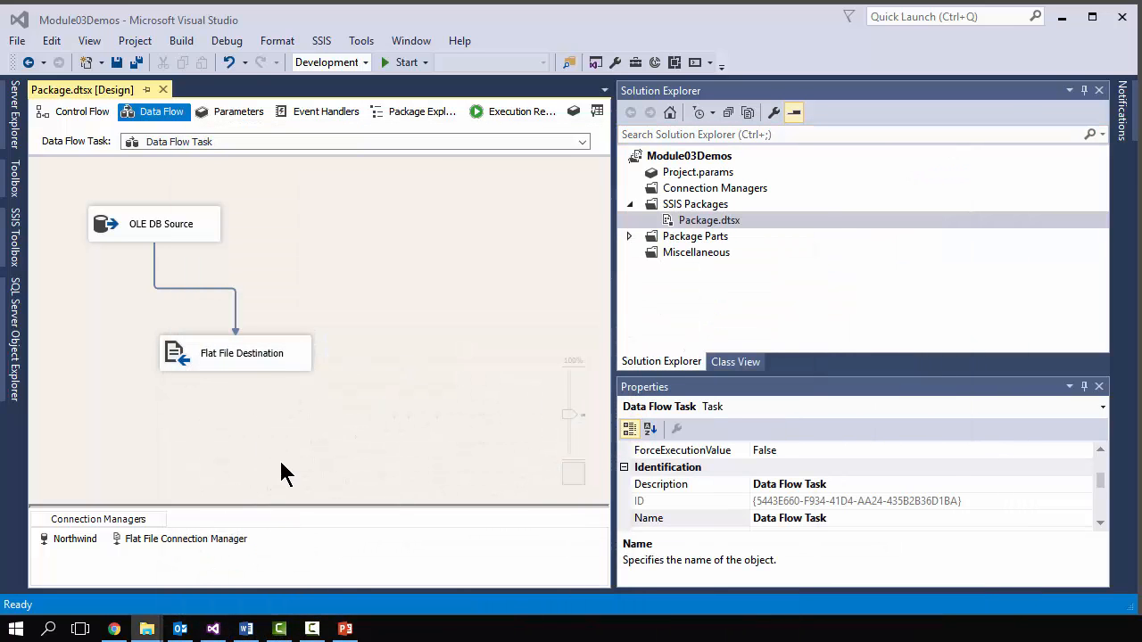